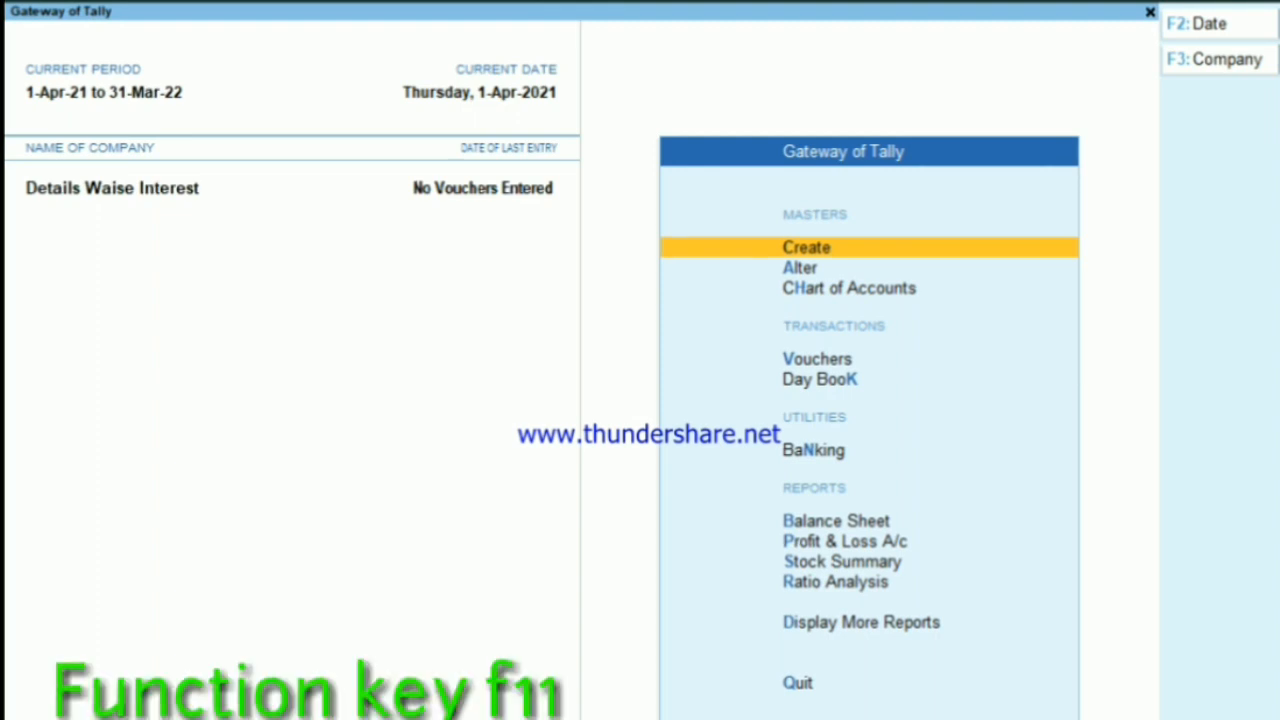
- Enable Interest Calculation in the company's accounting features and save the settings
{"action": "key", "text": "F11"}
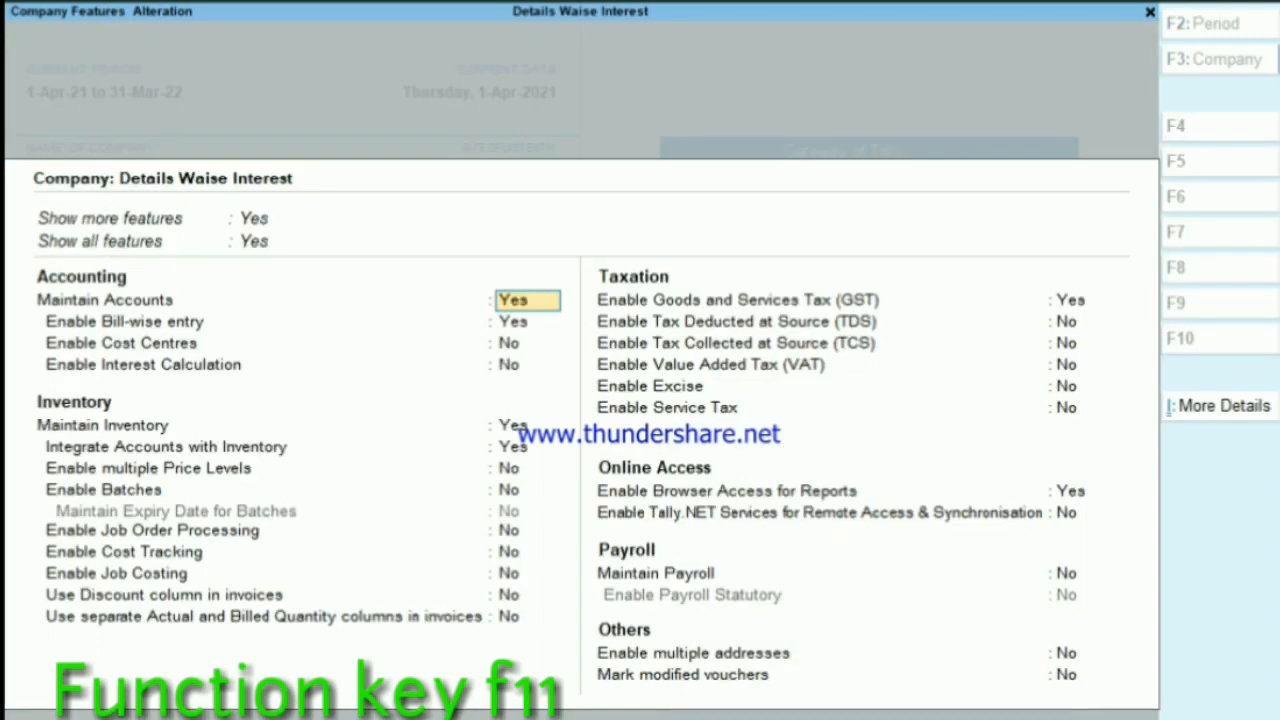
{"action": "key", "text": "Return"}
{"action": "key", "text": "Return"}
{"action": "key", "text": "Return"}
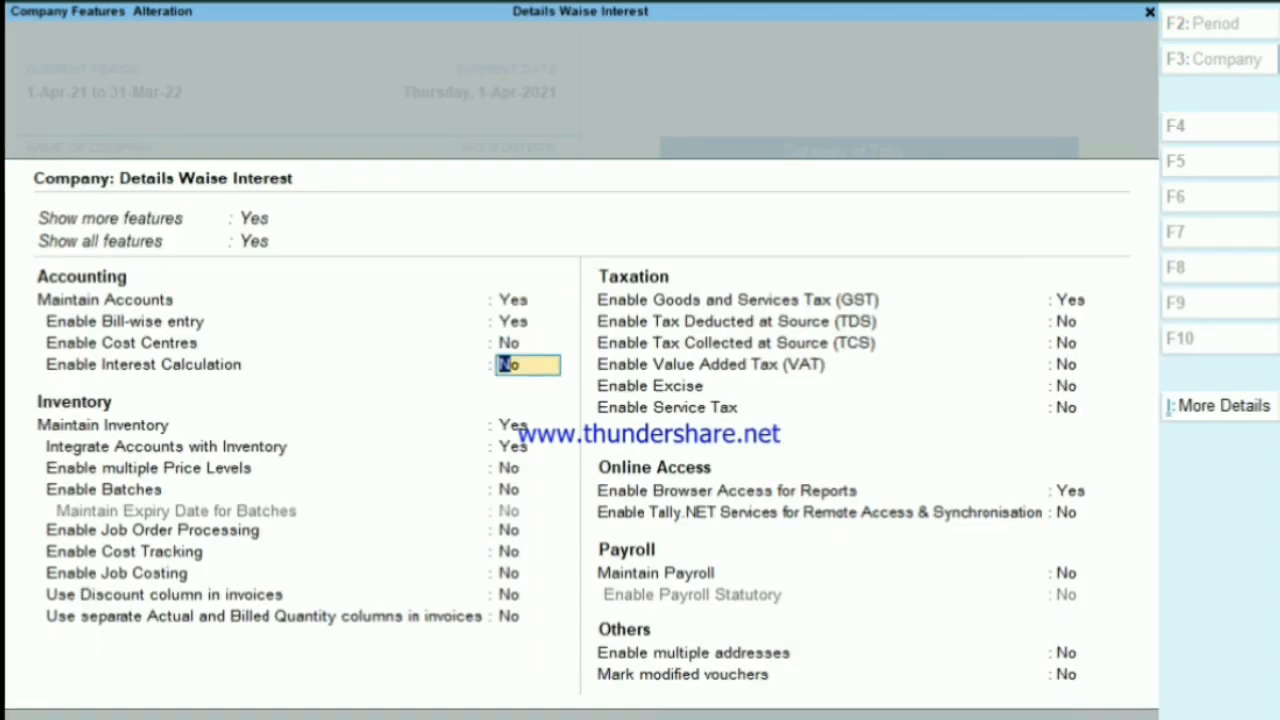
{"action": "key", "text": "y"}
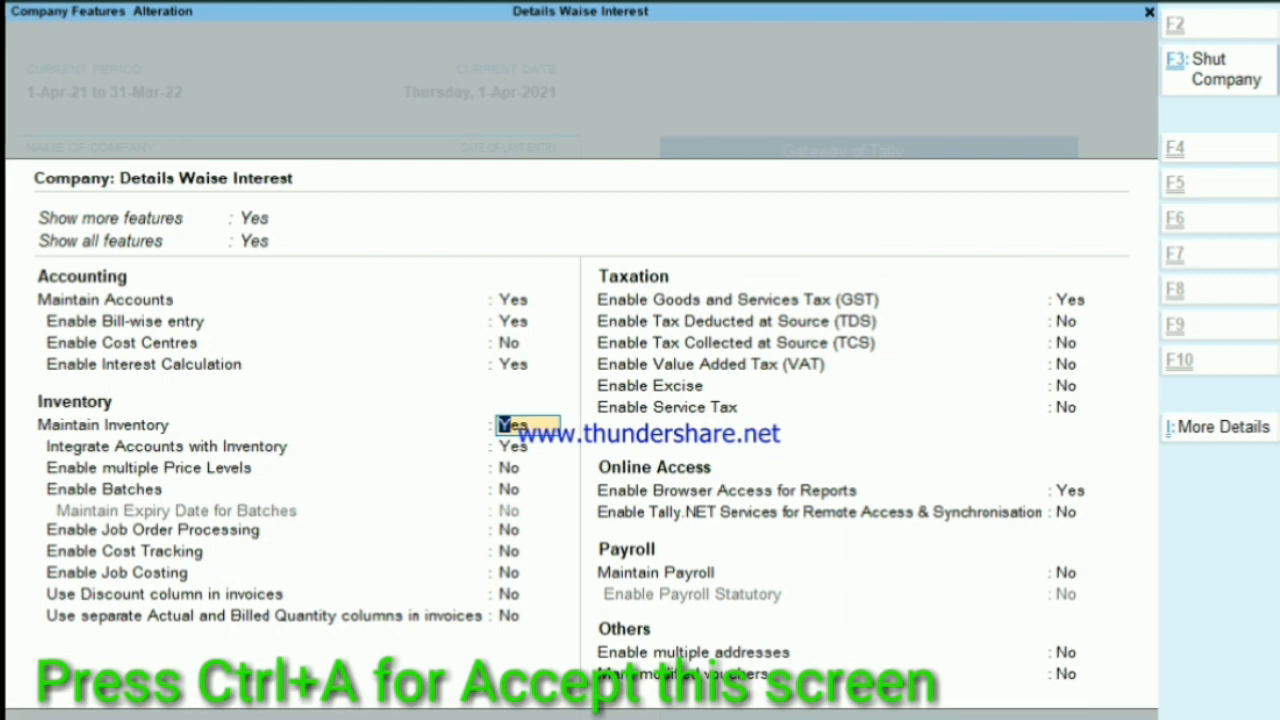
{"action": "key", "text": "ctrl+a"}
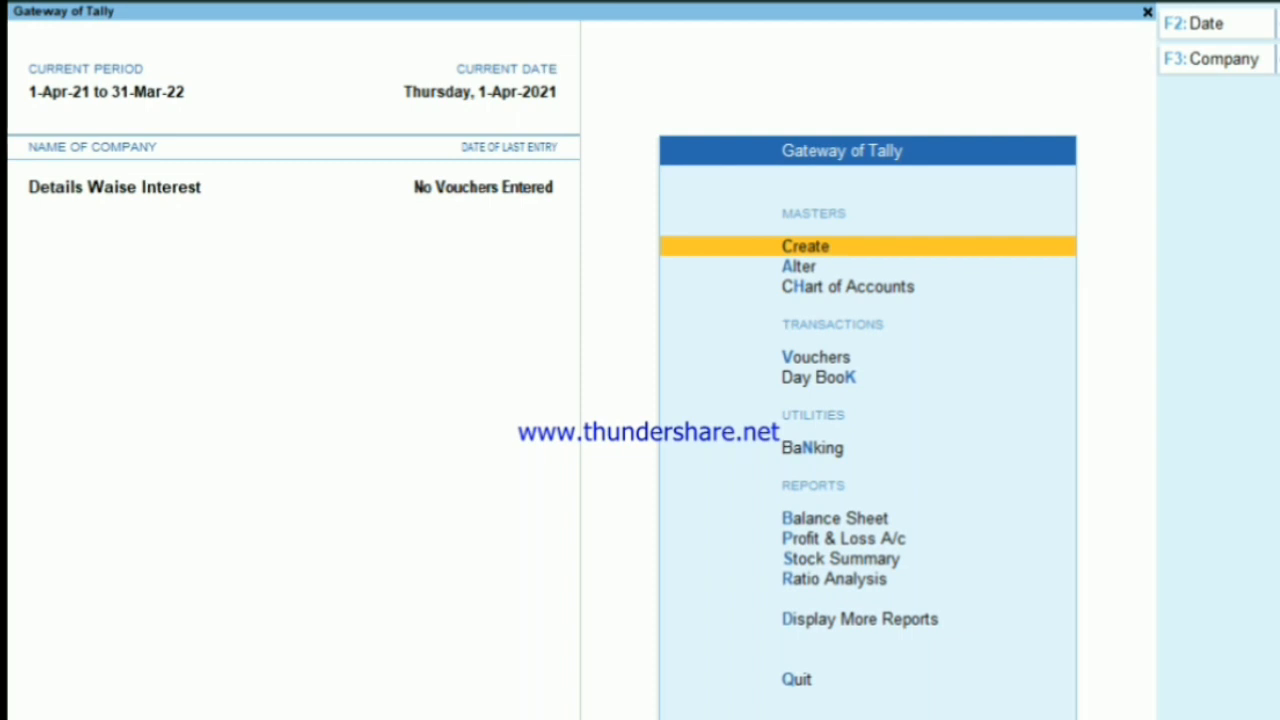
- Open the Credit Note voucher type for alteration
{"action": "key", "text": "Down"}
{"action": "key", "text": "Return"}
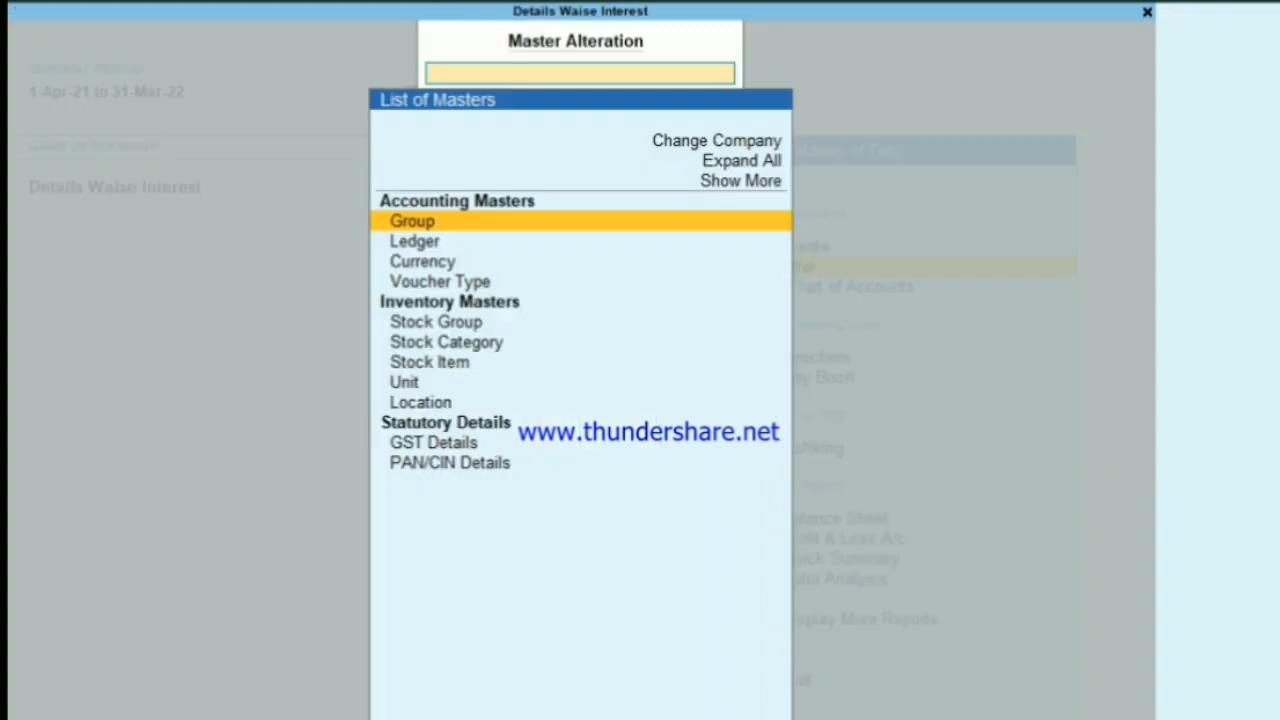
{"action": "key", "text": "Down"}
{"action": "key", "text": "Down"}
{"action": "key", "text": "Down"}
{"action": "key", "text": "Return"}
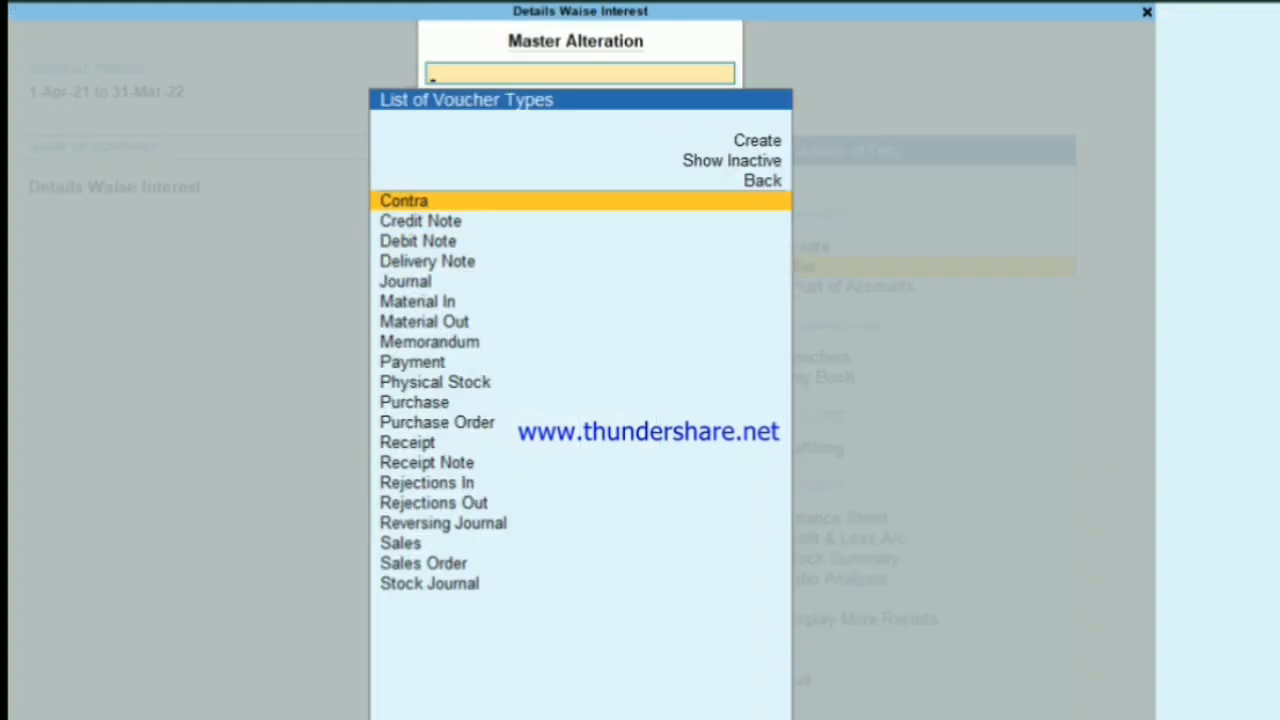
{"action": "key", "text": "Down"}
{"action": "key", "text": "Down"}
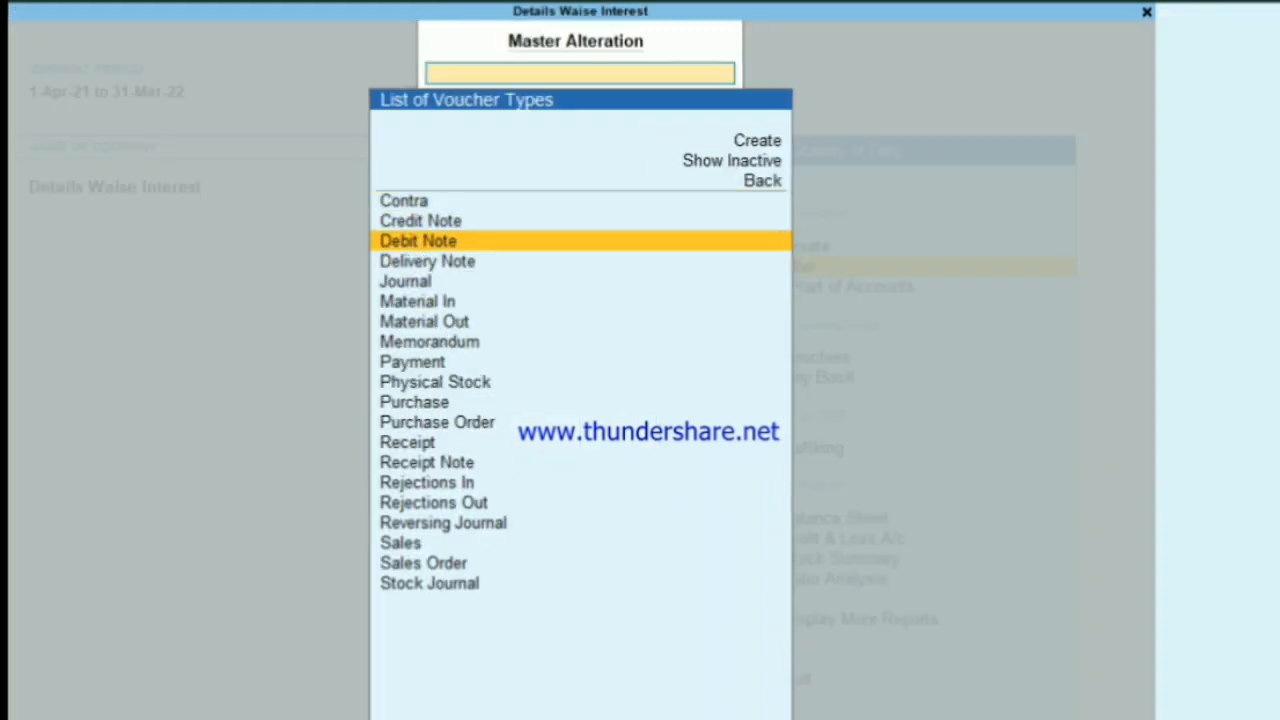
{"action": "key", "text": "Up"}
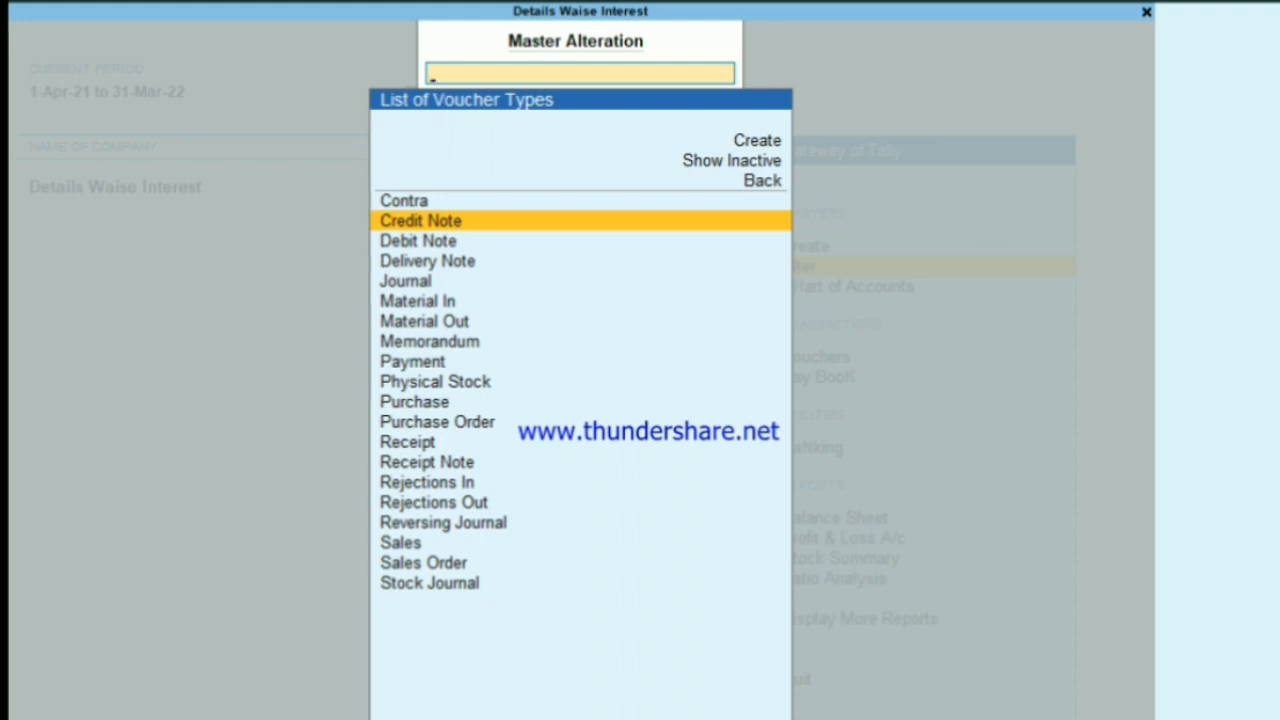
{"action": "key", "text": "Return"}
- Add a voucher class named Simple Interest to the Credit Note voucher type, leaving its other settings at their defaults
{"action": "key", "text": "Return"}
{"action": "key", "text": "Return"}
{"action": "key", "text": "Return"}
{"action": "key", "text": "Return"}
{"action": "key", "text": "Return"}
{"action": "key", "text": "Return"}
{"action": "key", "text": "Return"}
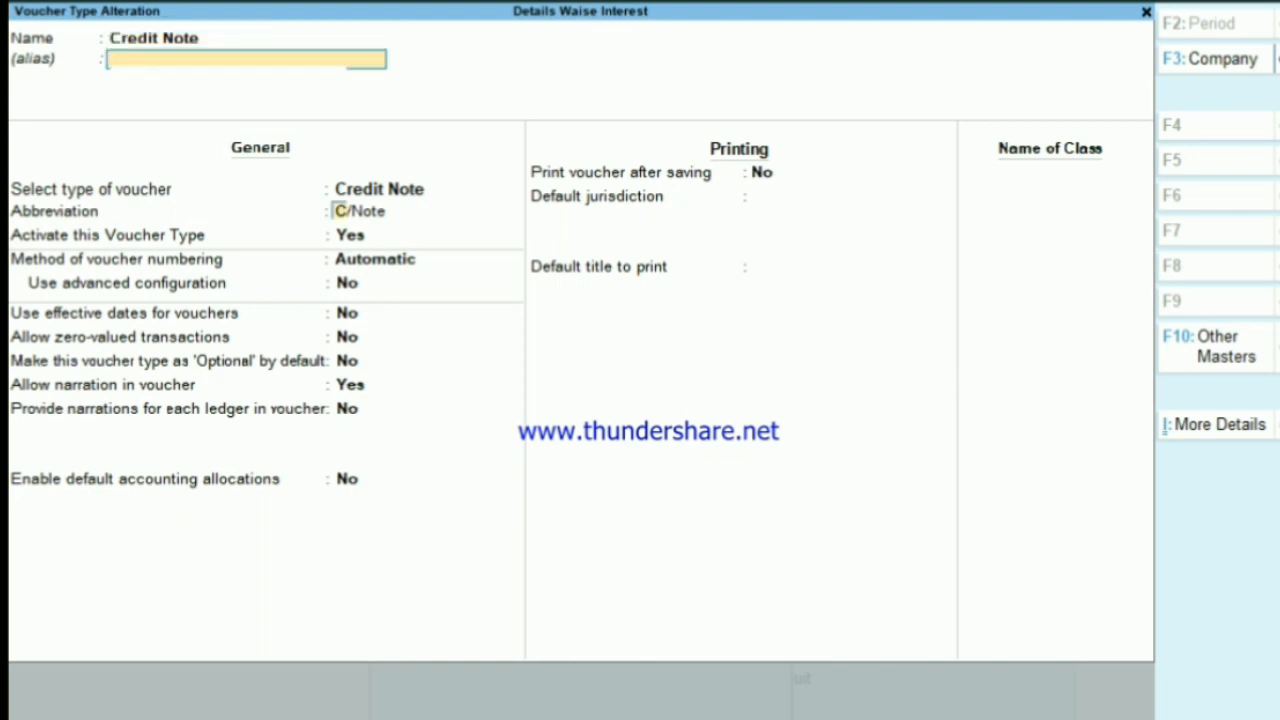
{"action": "key", "text": "Return"}
{"action": "key", "text": "Return"}
{"action": "key", "text": "Return"}
{"action": "key", "text": "Return"}
{"action": "key", "text": "Return"}
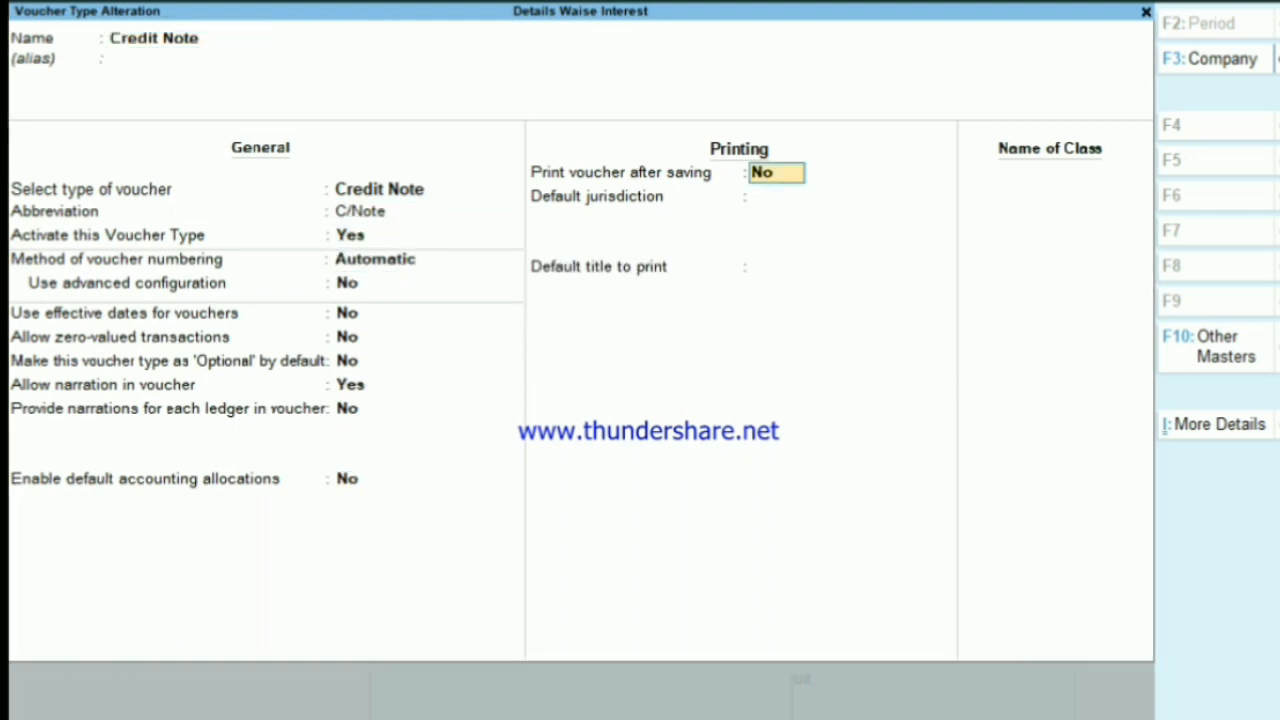
{"action": "key", "text": "Return"}
{"action": "key", "text": "Return"}
{"action": "key", "text": "Return"}
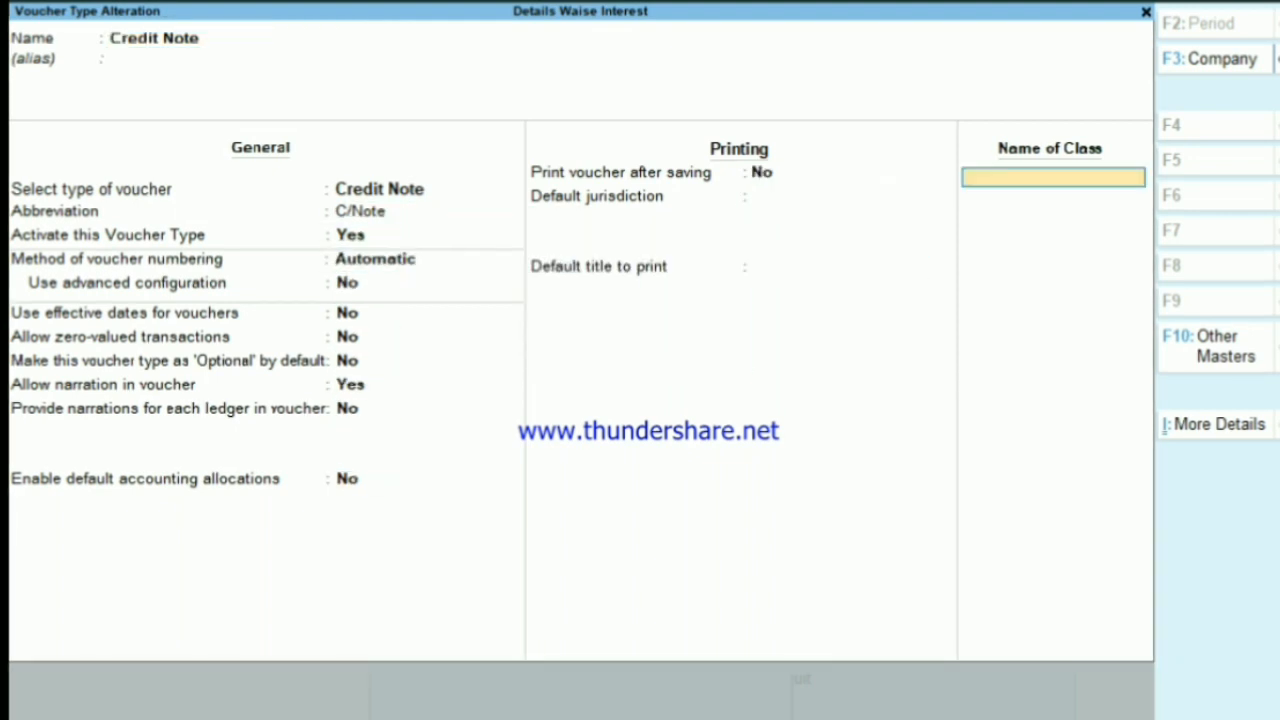
{"action": "type", "text": "Sim"}
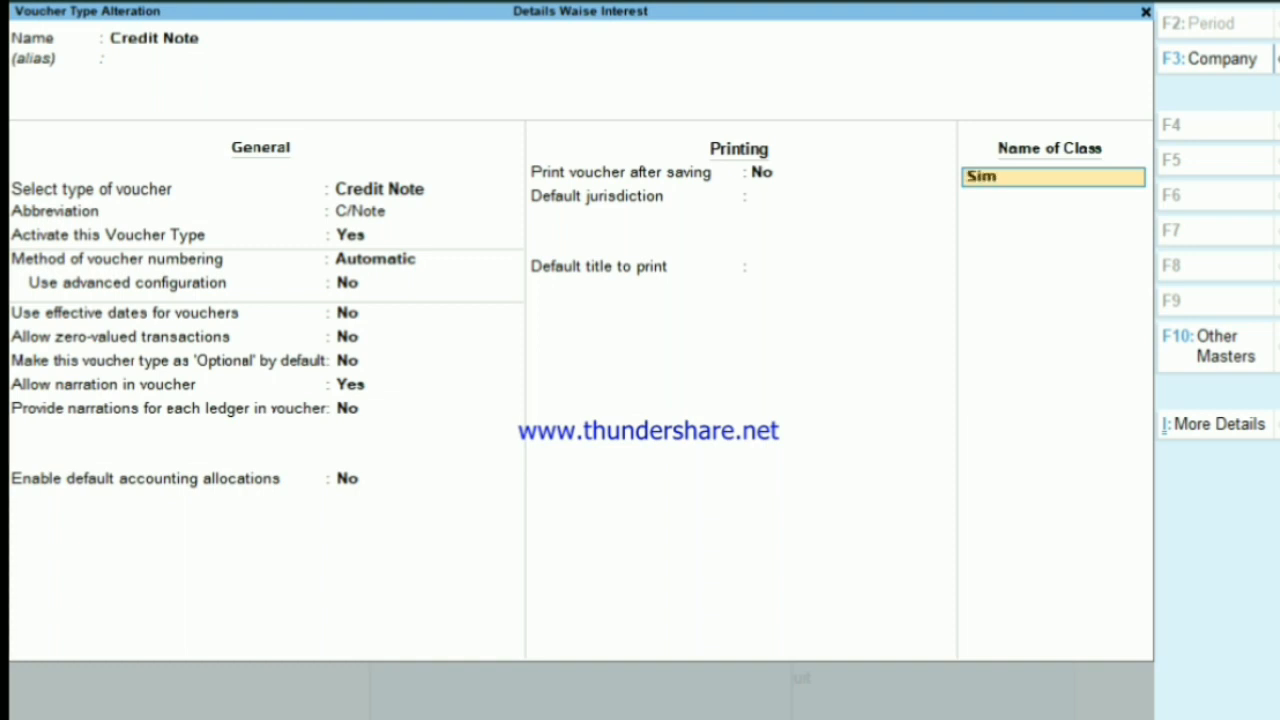
{"action": "type", "text": "ple"}
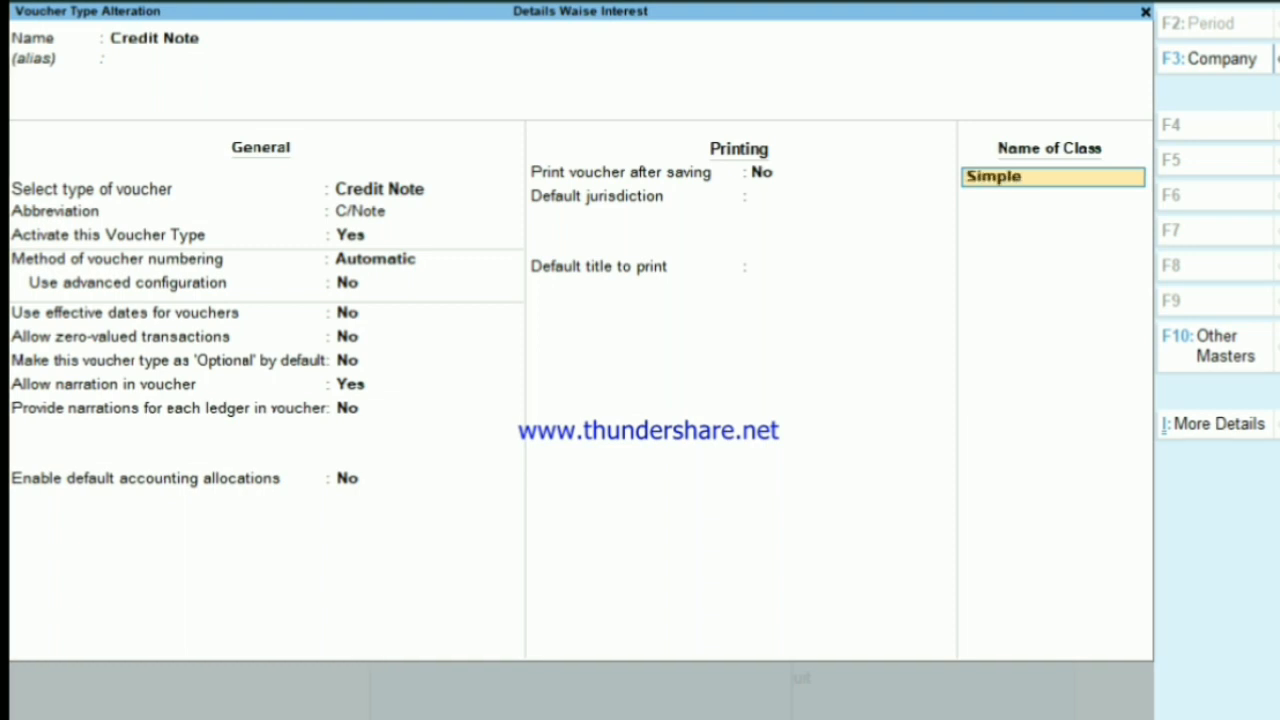
{"action": "type", "text": " Interest"}
{"action": "key", "text": "Return"}
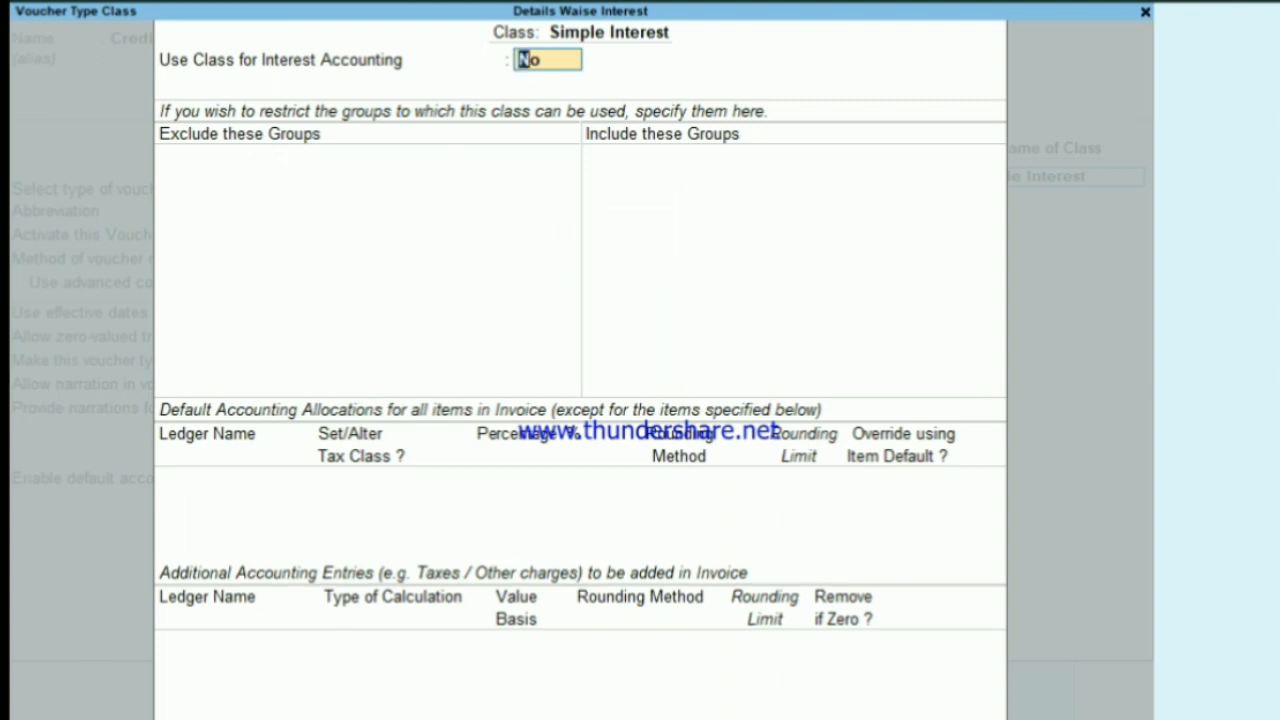
- Use the Credit Note's Simple Interest class for interest accounting without compound interest, and save the voucher type
{"action": "key", "text": "y"}
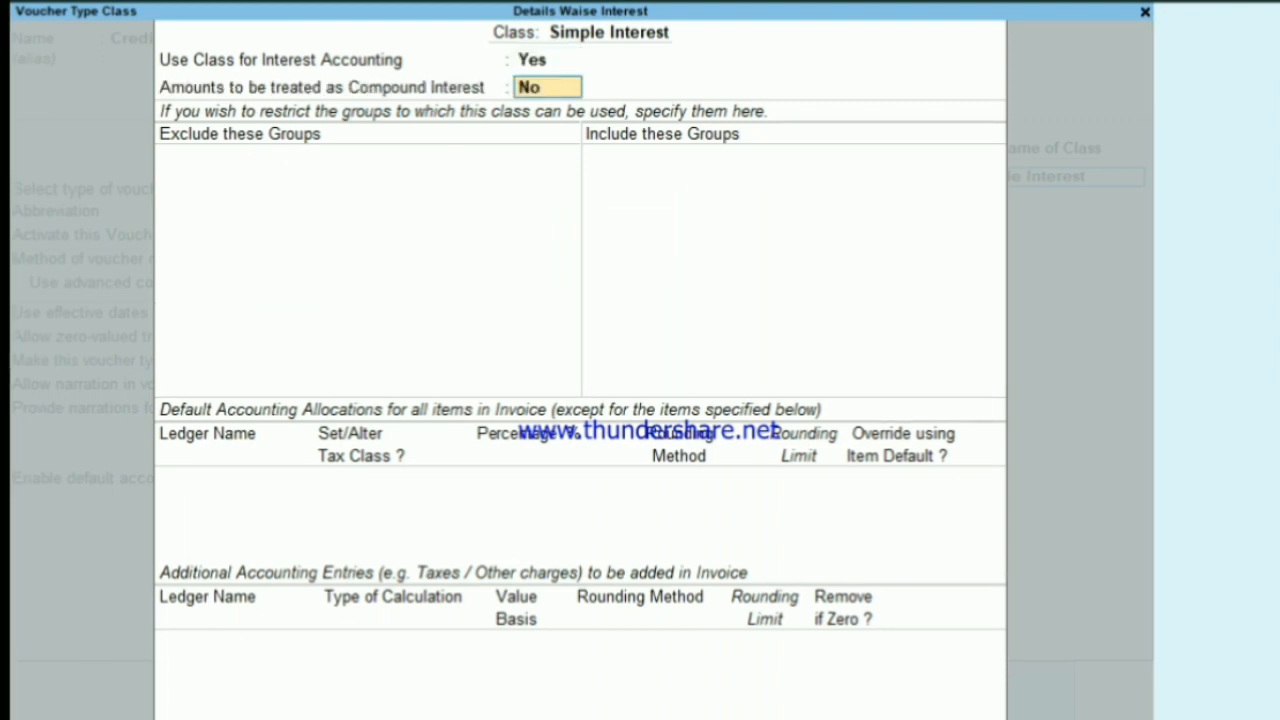
{"action": "key", "text": "Return"}
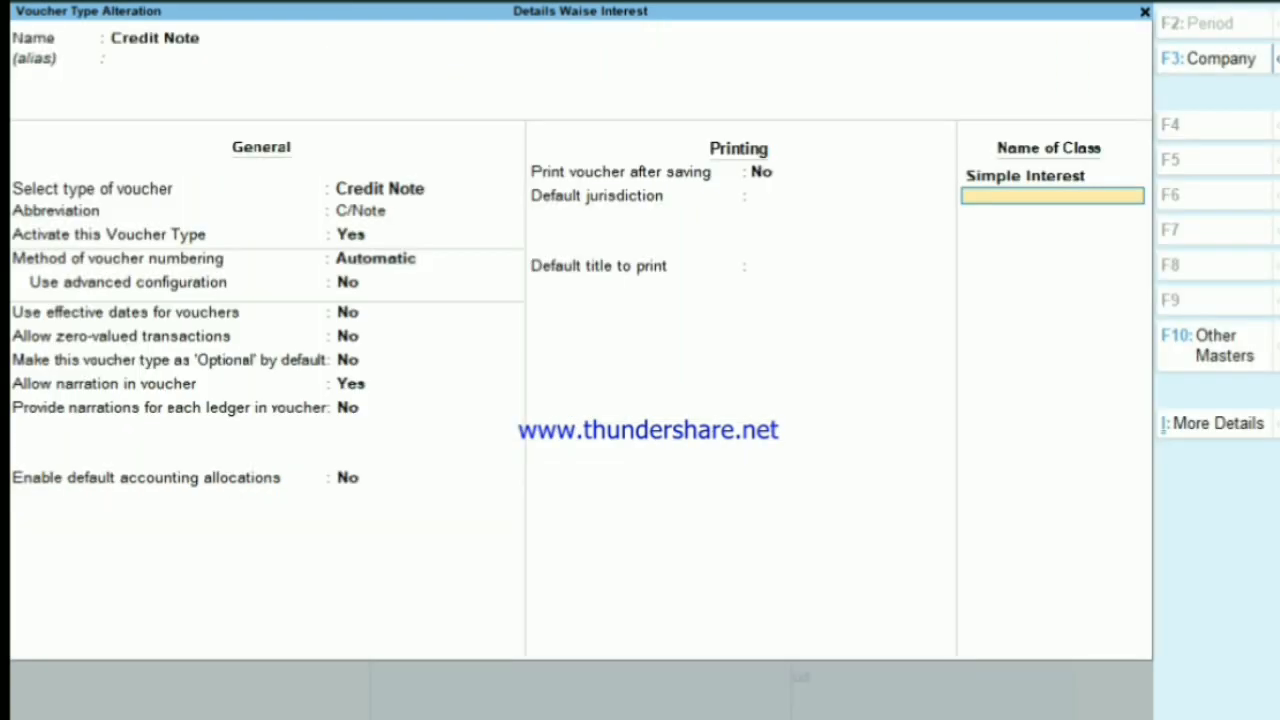
{"action": "key", "text": "Return"}
{"action": "key", "text": "Return"}
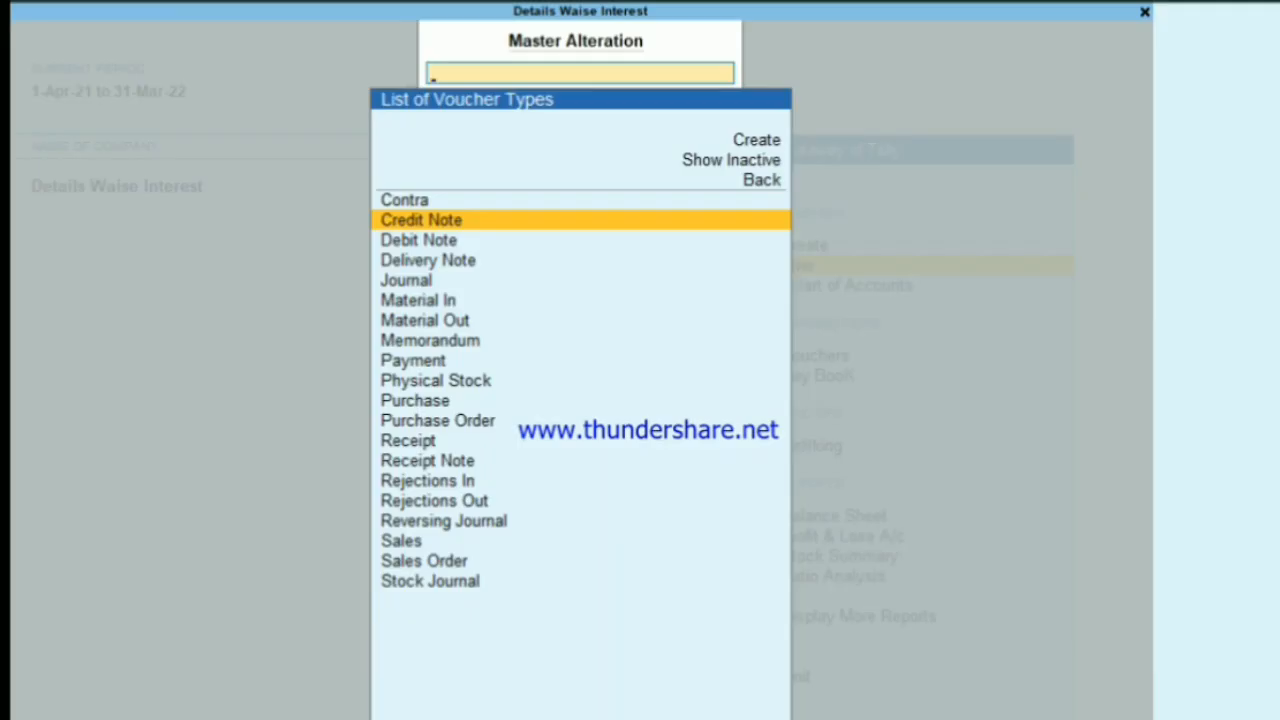
- Open the Debit Note voucher type for alteration and add a voucher class named Simple Interest
{"action": "key", "text": "Down"}
{"action": "key", "text": "Return"}
{"action": "key", "text": "Return"}
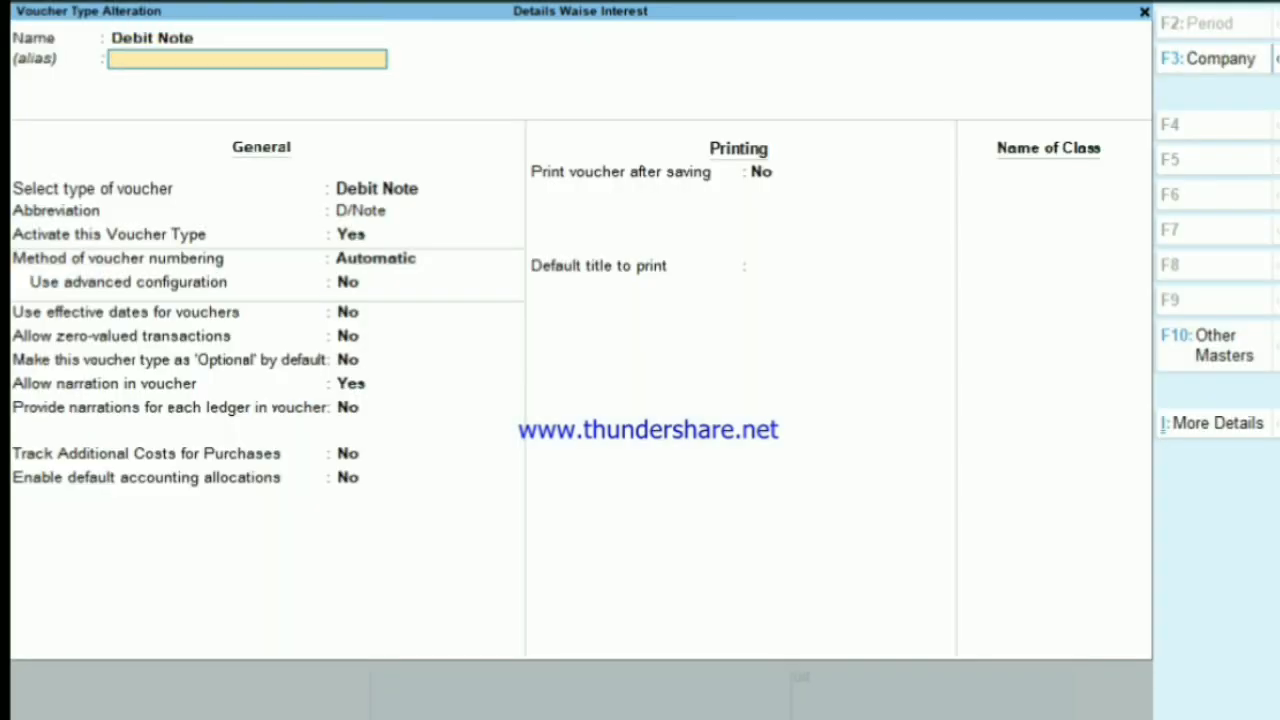
{"action": "key", "text": "Return"}
{"action": "key", "text": "Return"}
{"action": "key", "text": "Return"}
{"action": "key", "text": "Return"}
{"action": "key", "text": "Return"}
{"action": "key", "text": "Return"}
{"action": "key", "text": "Return"}
{"action": "key", "text": "Return"}
{"action": "key", "text": "Return"}
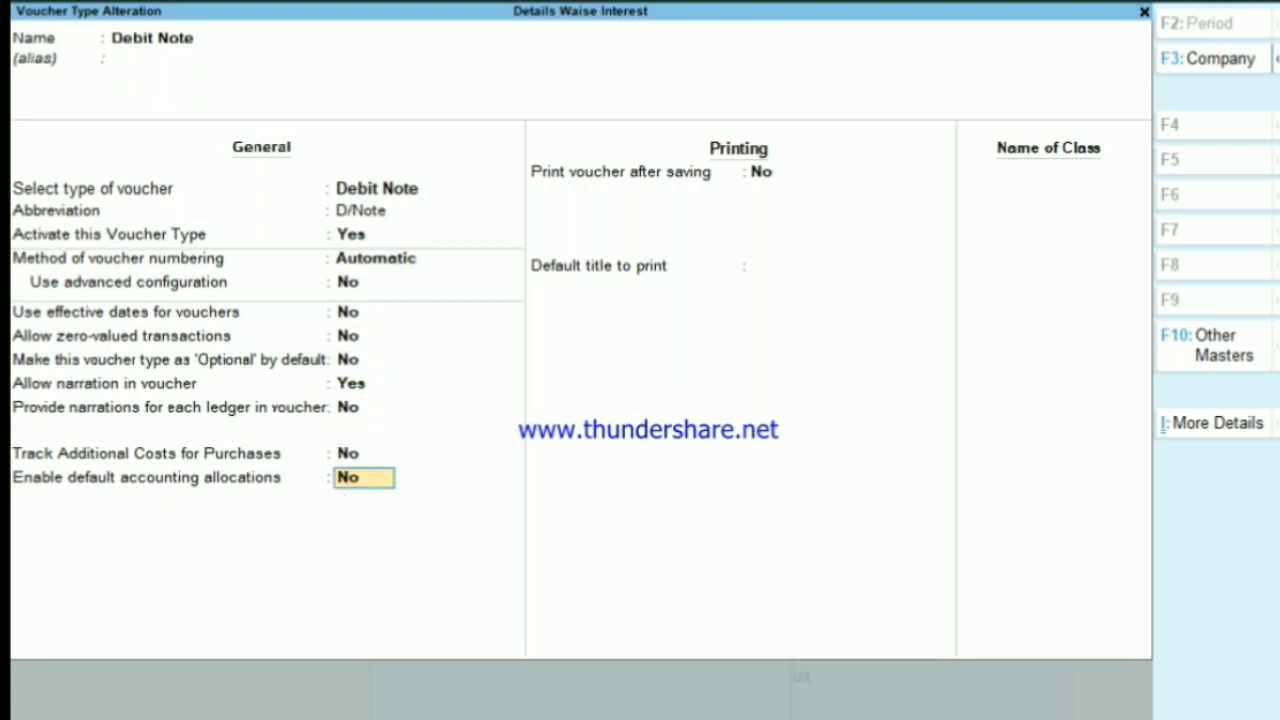
{"action": "key", "text": "Return"}
{"action": "key", "text": "Return"}
{"action": "key", "text": "Return"}
{"action": "type", "text": "Si"}
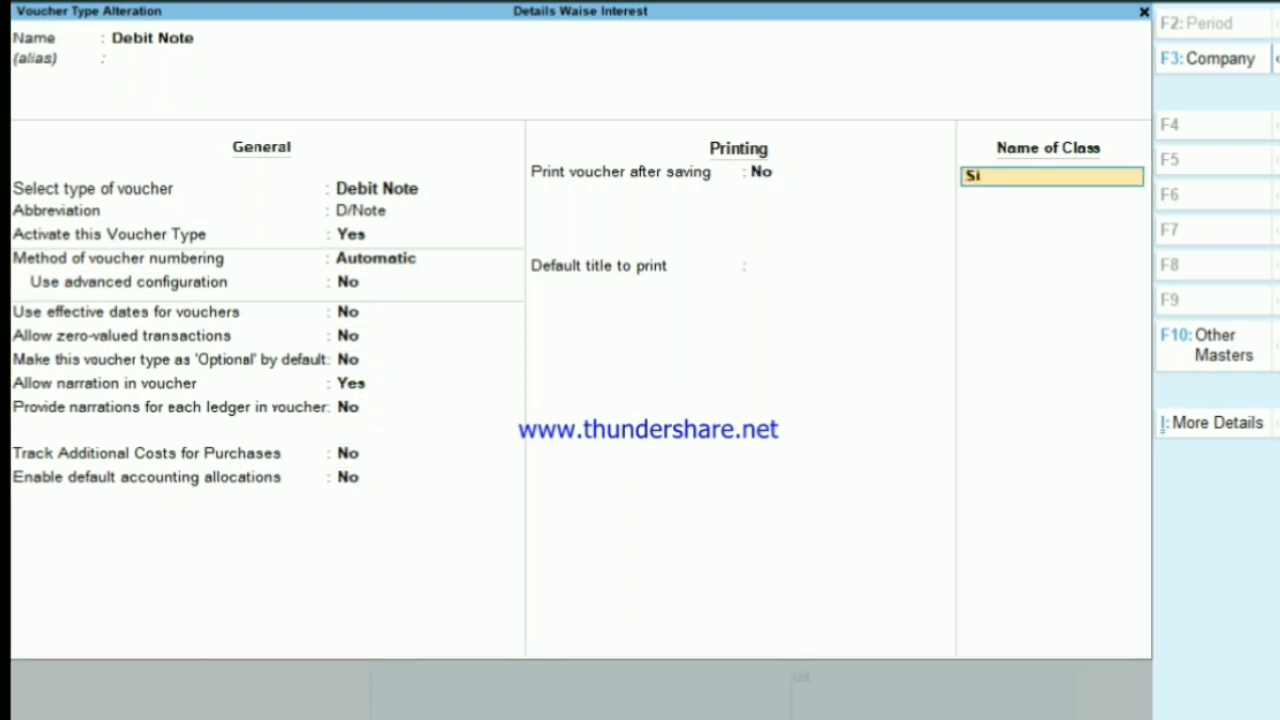
{"action": "type", "text": "mple Ini"}
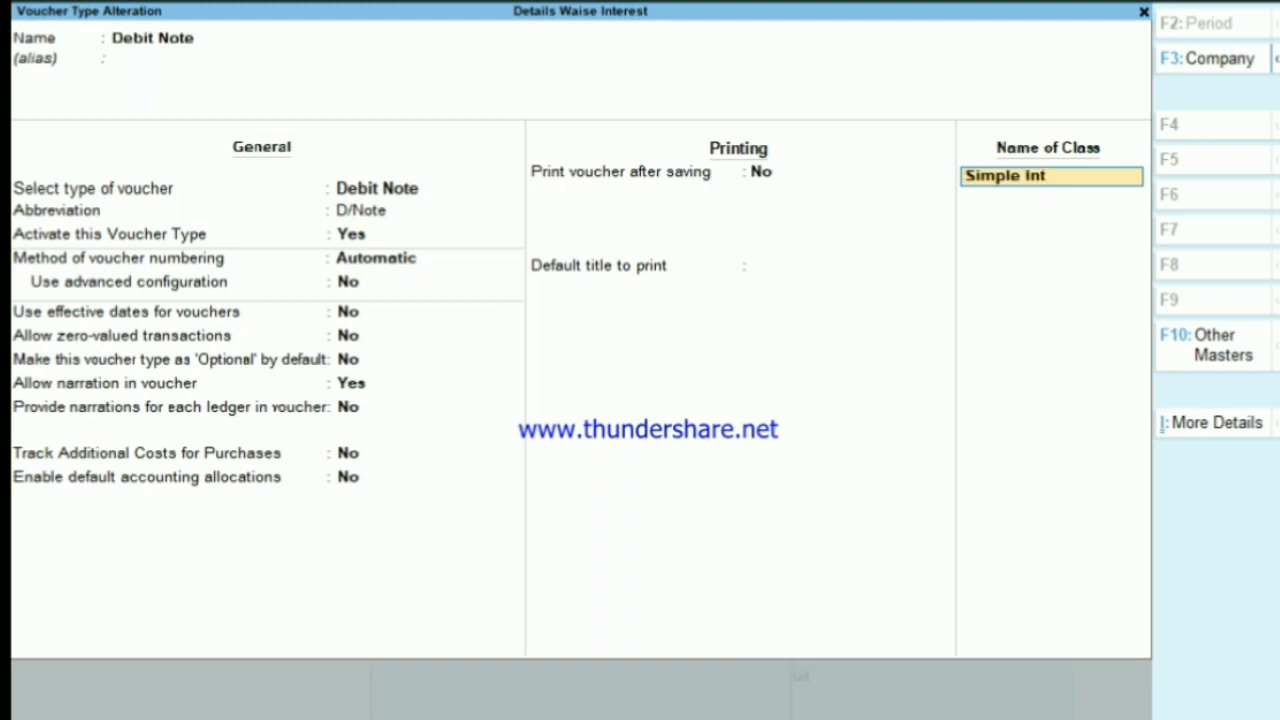
{"action": "type", "text": "erest"}
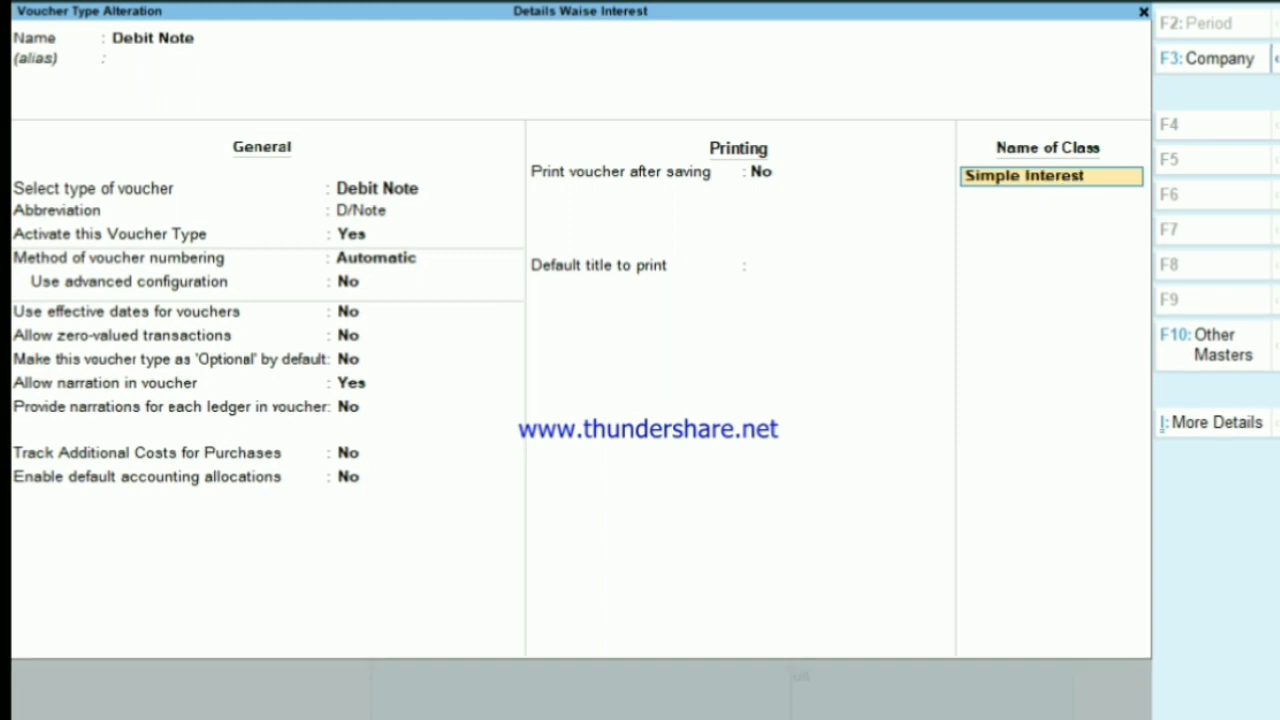
{"action": "key", "text": "Return"}
- Use the Debit Note's Simple Interest class for interest accounting without compound interest, and save the voucher type
{"action": "type", "text": "y"}
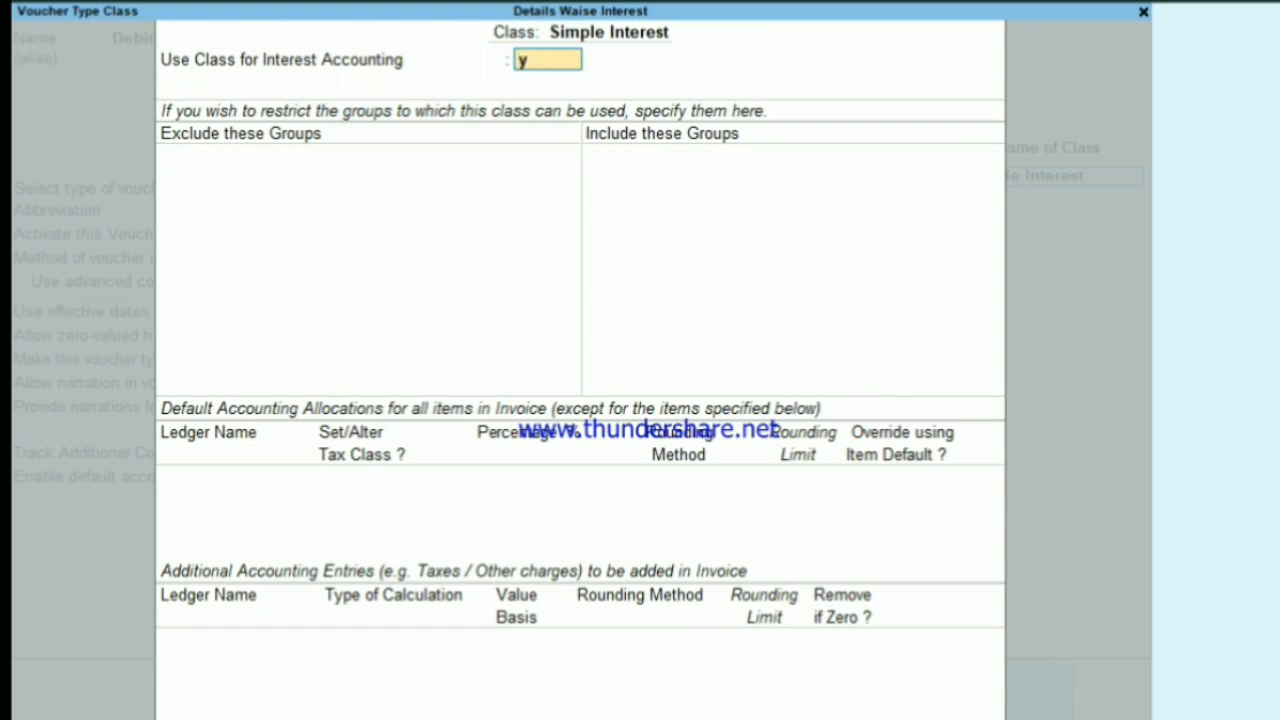
{"action": "key", "text": "Return"}
{"action": "key", "text": "ctrl+a"}
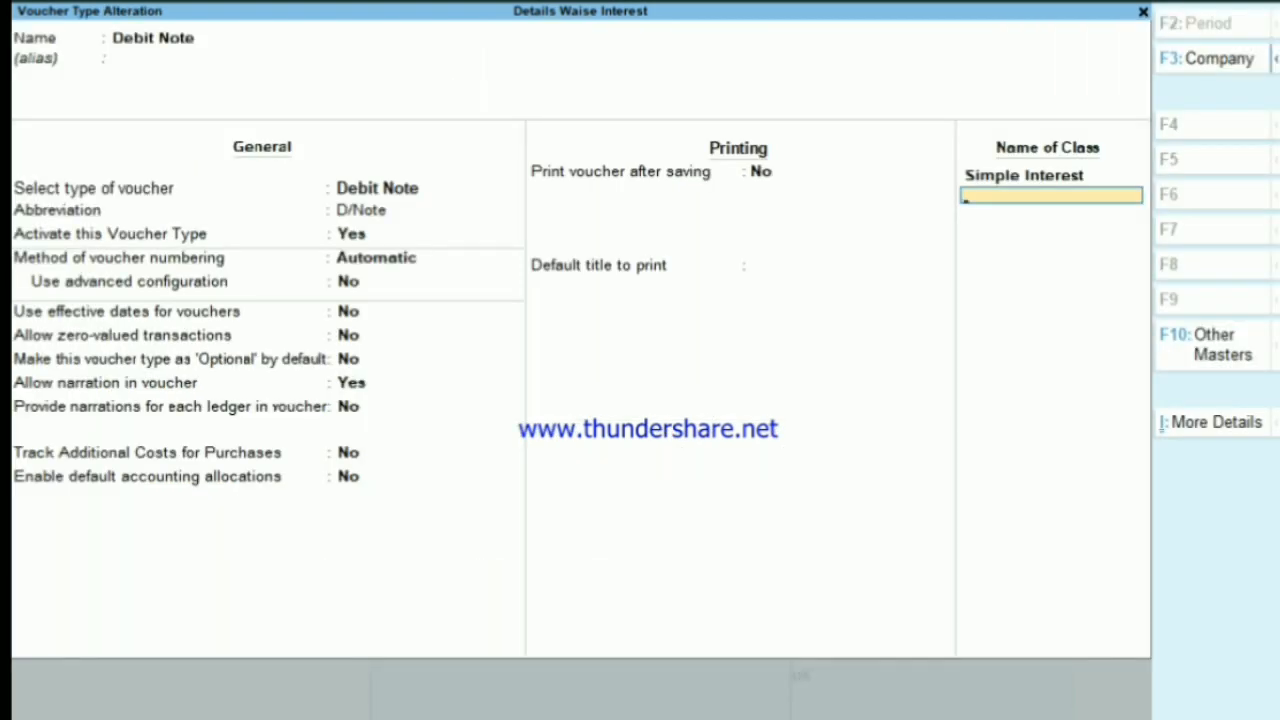
{"action": "key", "text": "Return"}
{"action": "key", "text": "y"}
{"action": "key", "text": "BackSpace"}
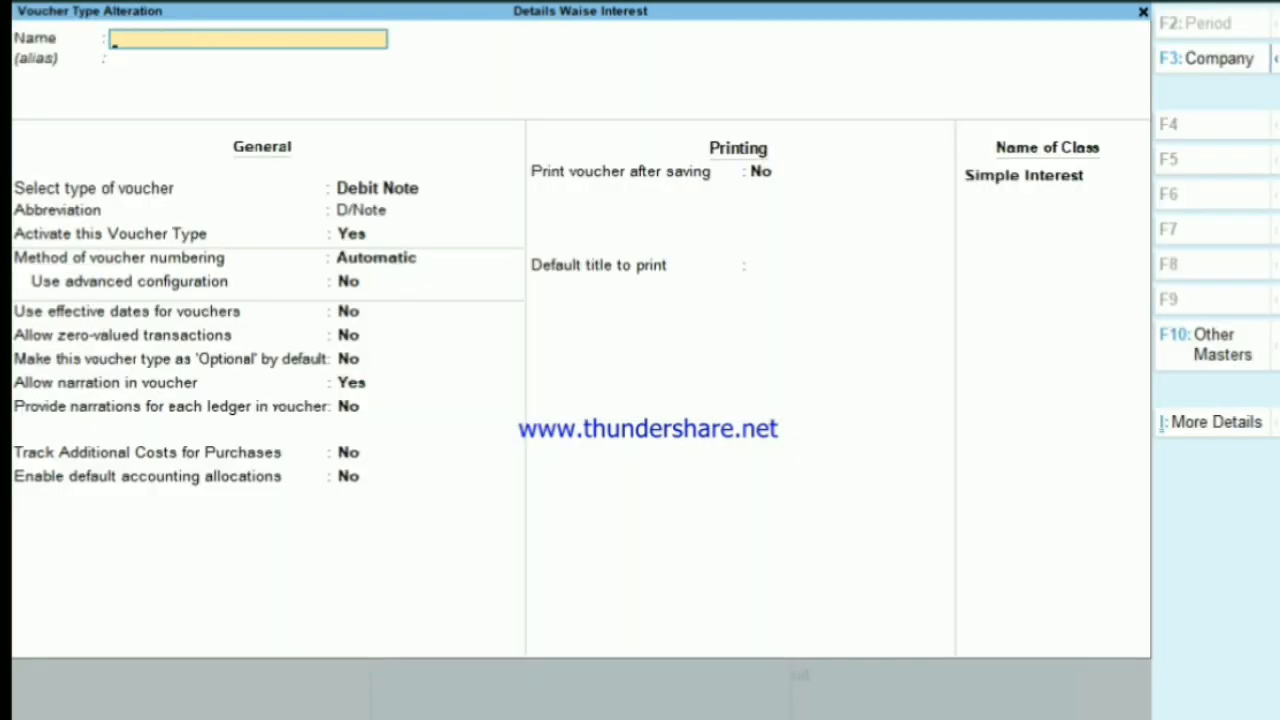
{"action": "key", "text": "Escape"}
{"action": "key", "text": "y"}
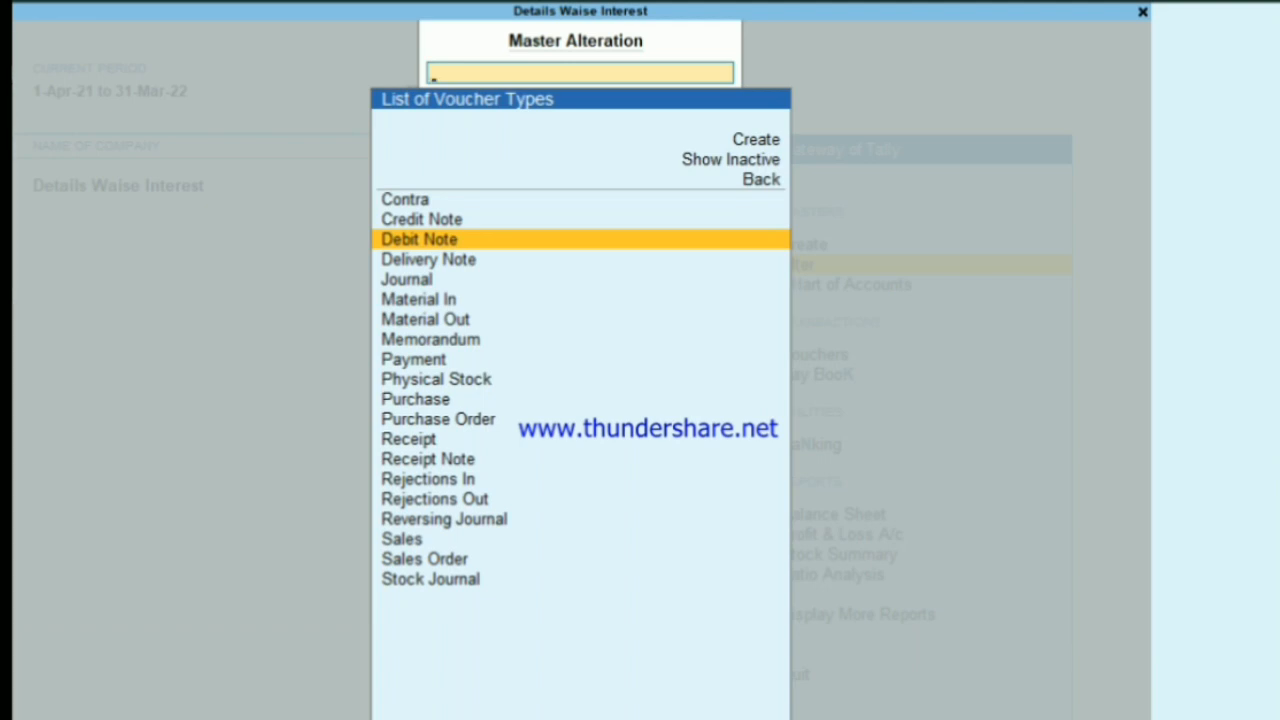
{"action": "key", "text": "Up"}
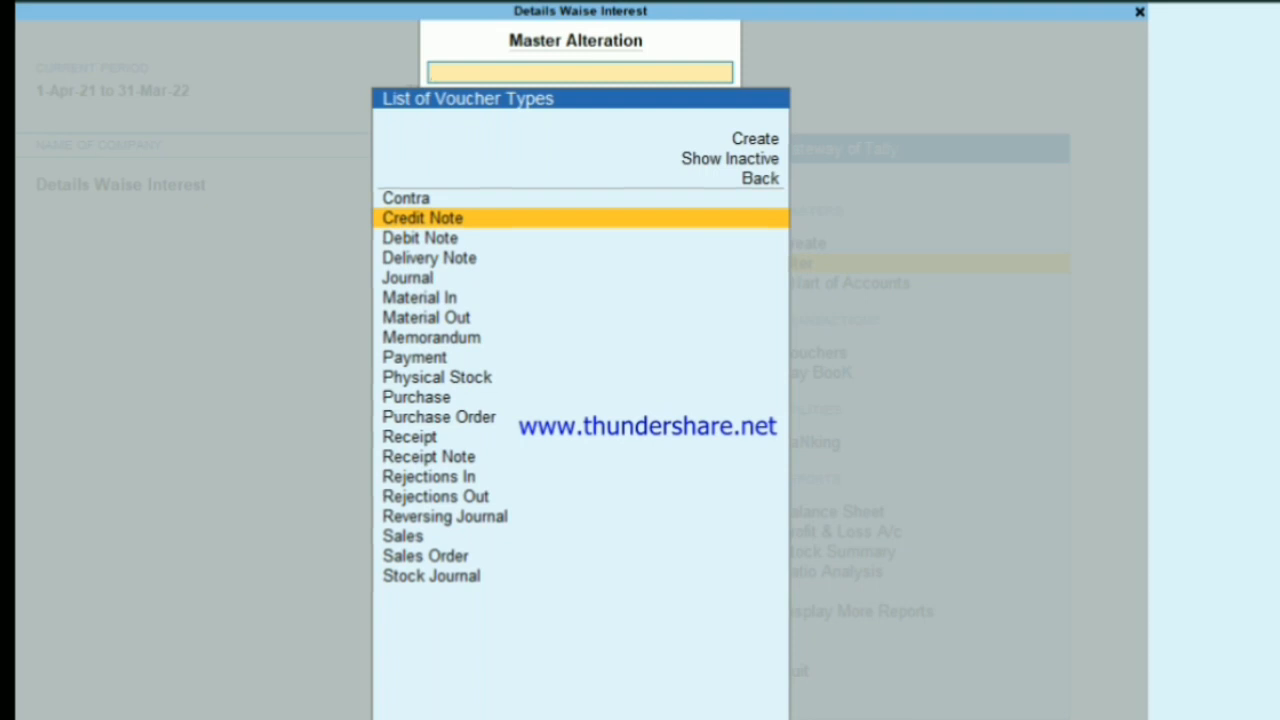
{"action": "key", "text": "Down"}
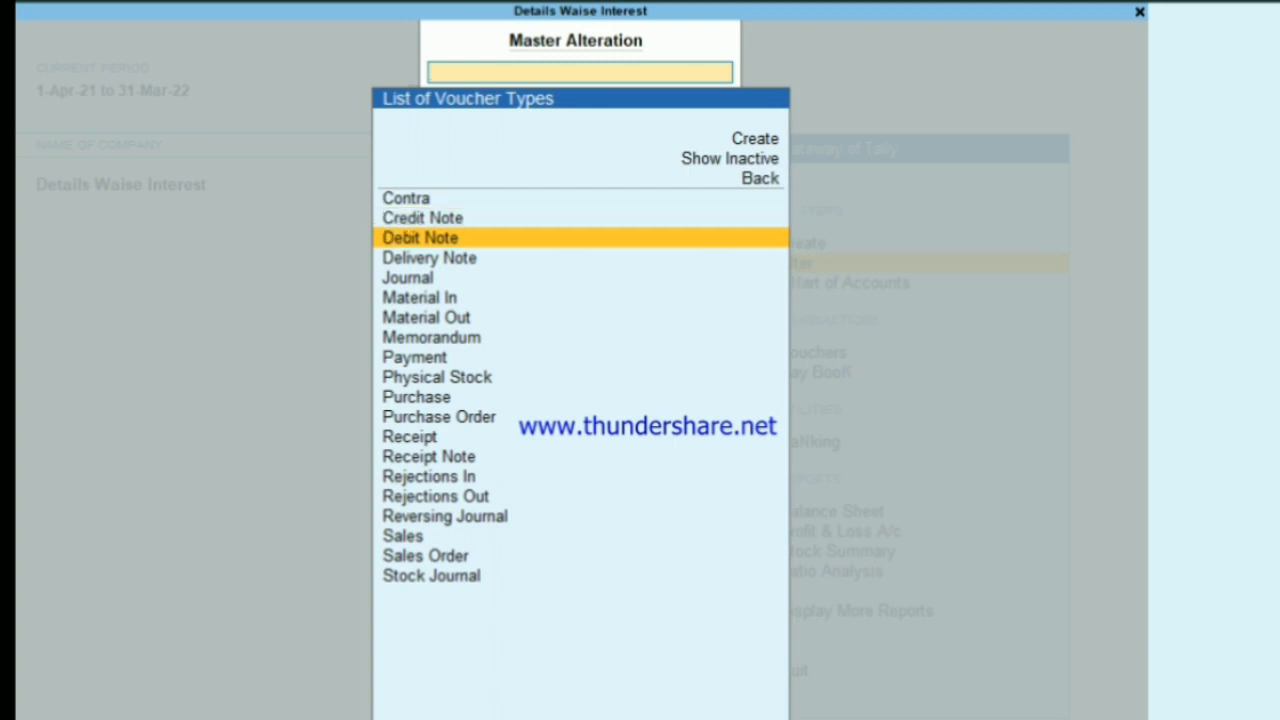
{"action": "key", "text": "Up"}
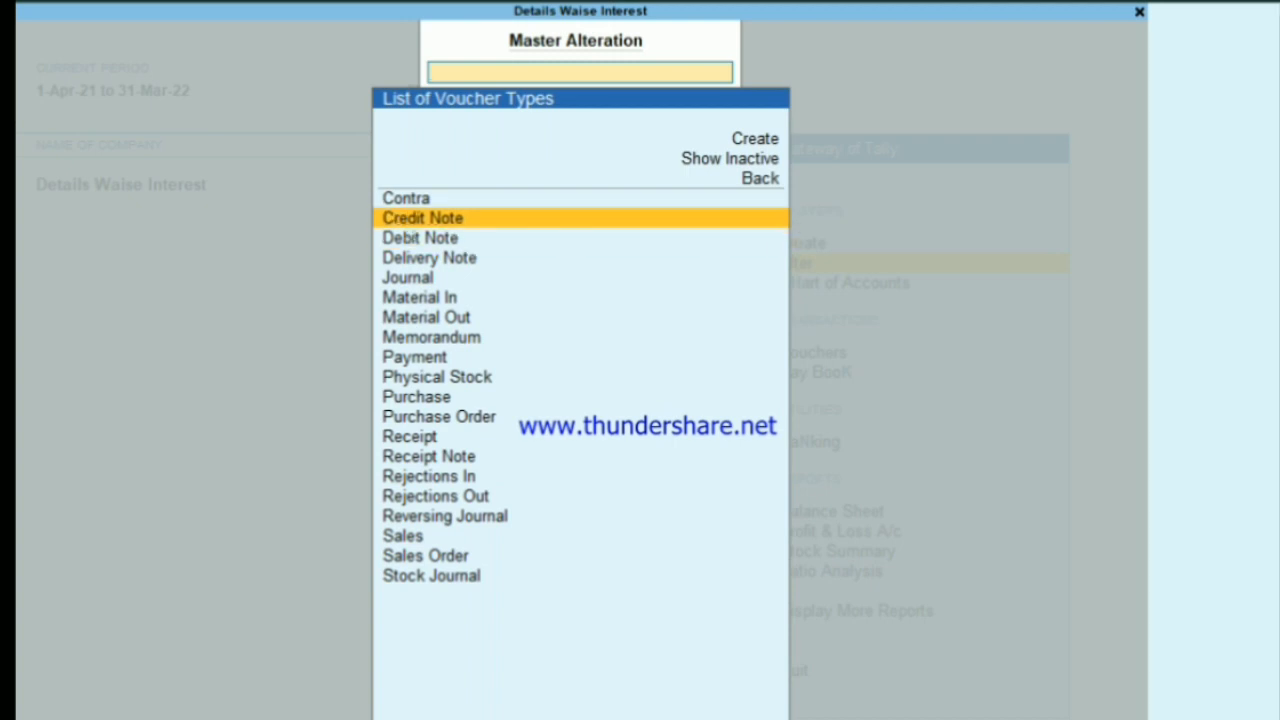
- Leave master alteration and start a purchase voucher with supplier invoice number 101 dated 1-Apr-21
{"action": "key", "text": "Escape"}
{"action": "key", "text": "Escape"}
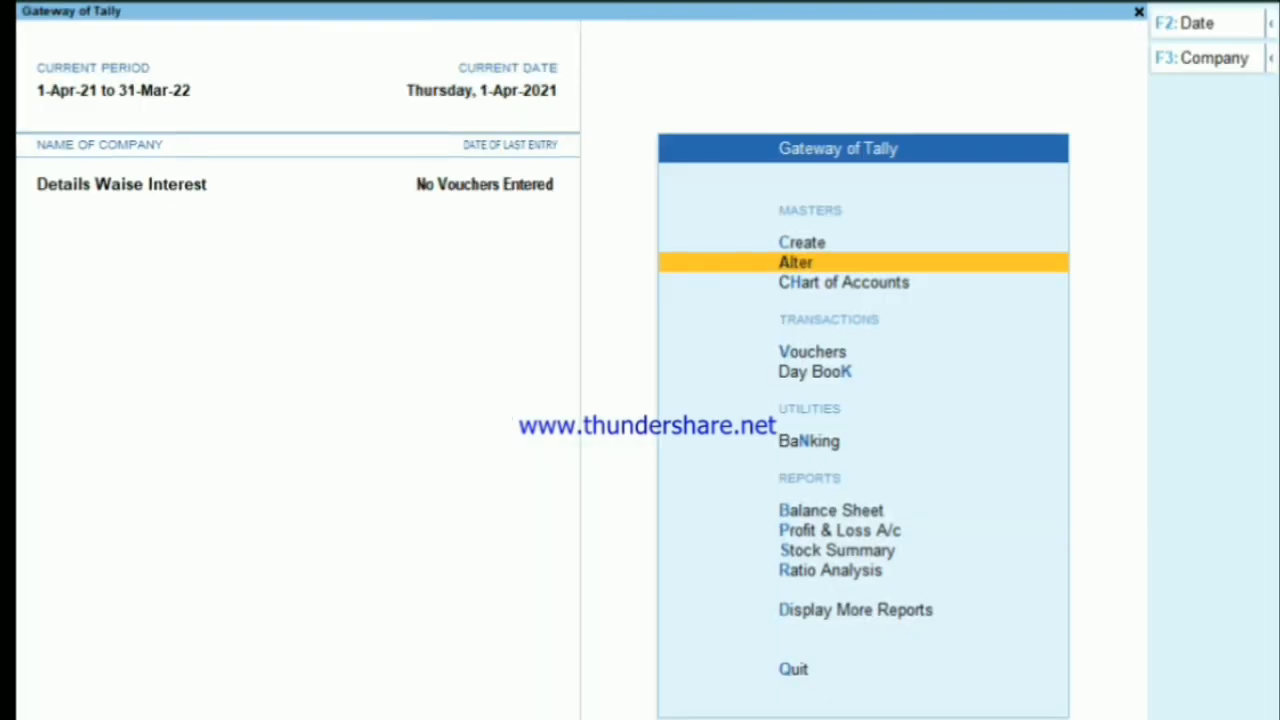
{"action": "key", "text": "Down"}
{"action": "key", "text": "Down"}
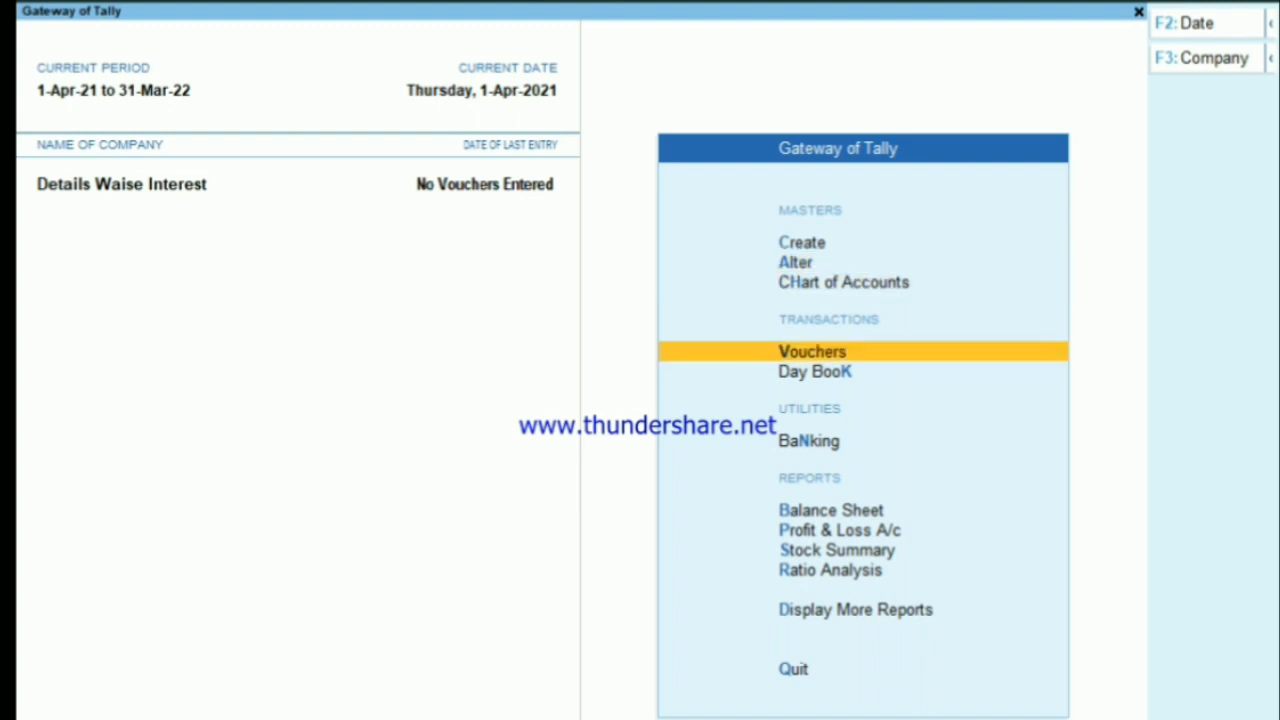
{"action": "key", "text": "Return"}
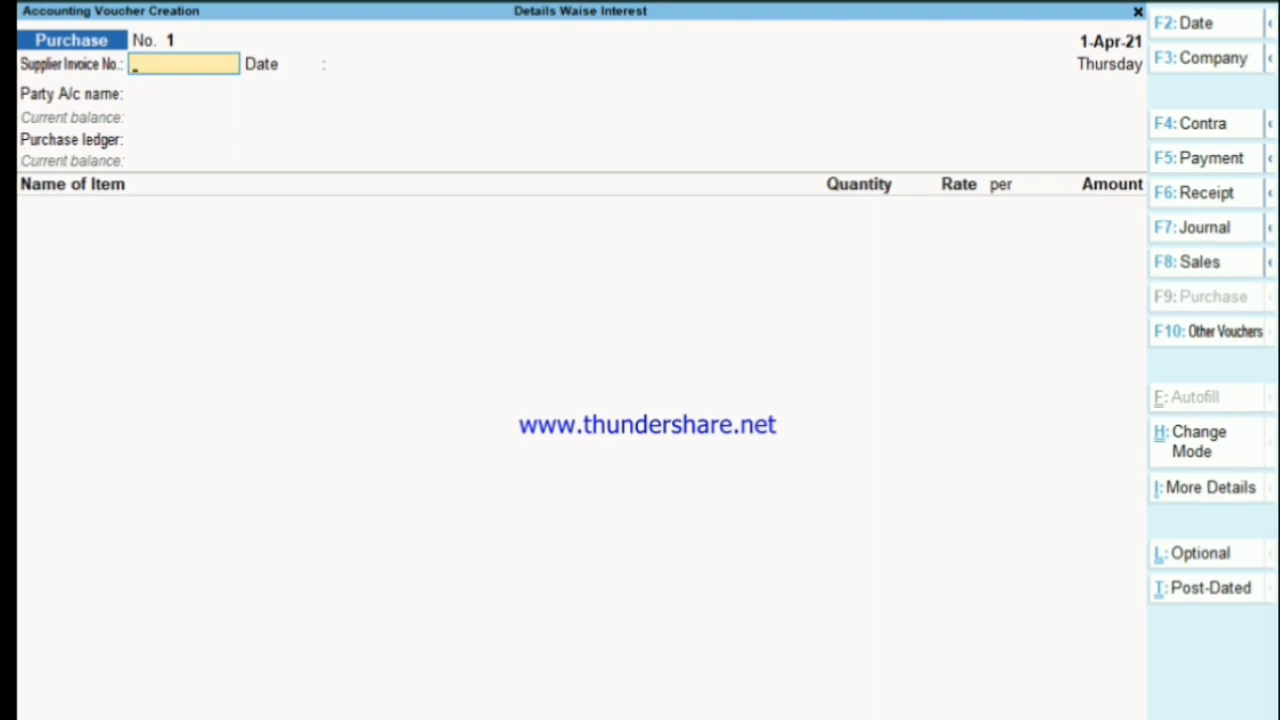
{"action": "type", "text": "101"}
{"action": "key", "text": "Return"}
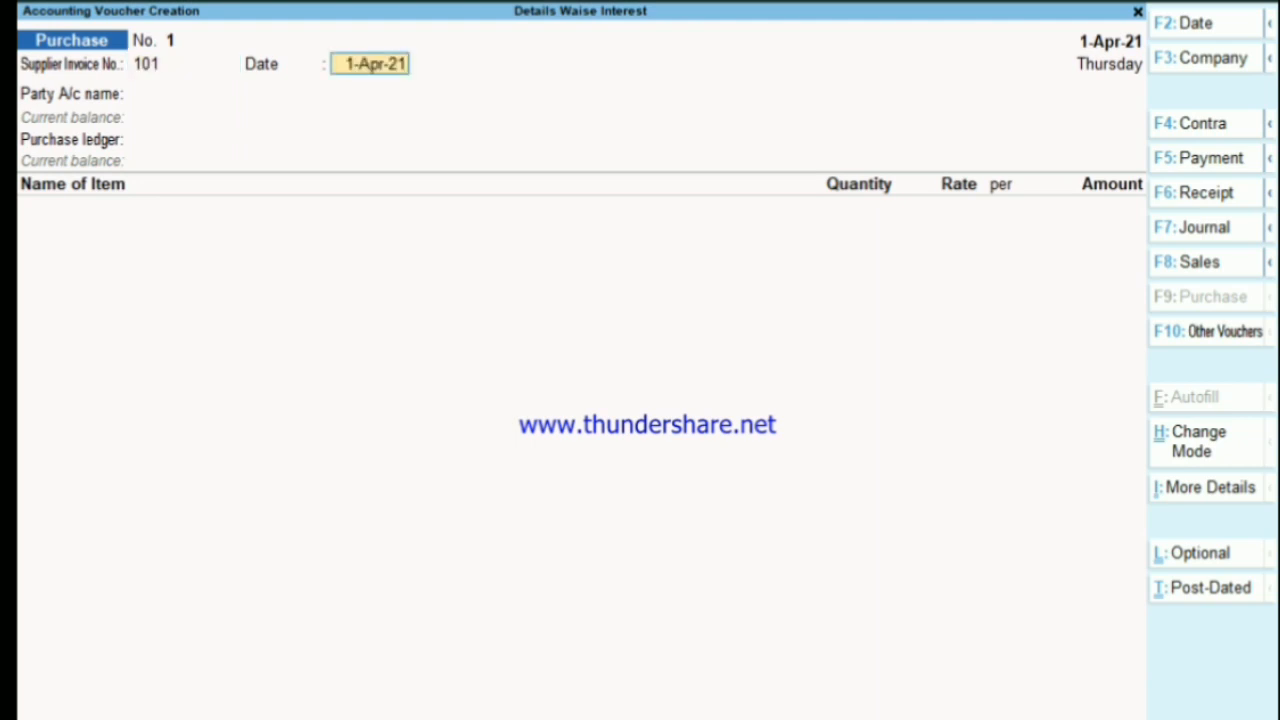
{"action": "key", "text": "Return"}
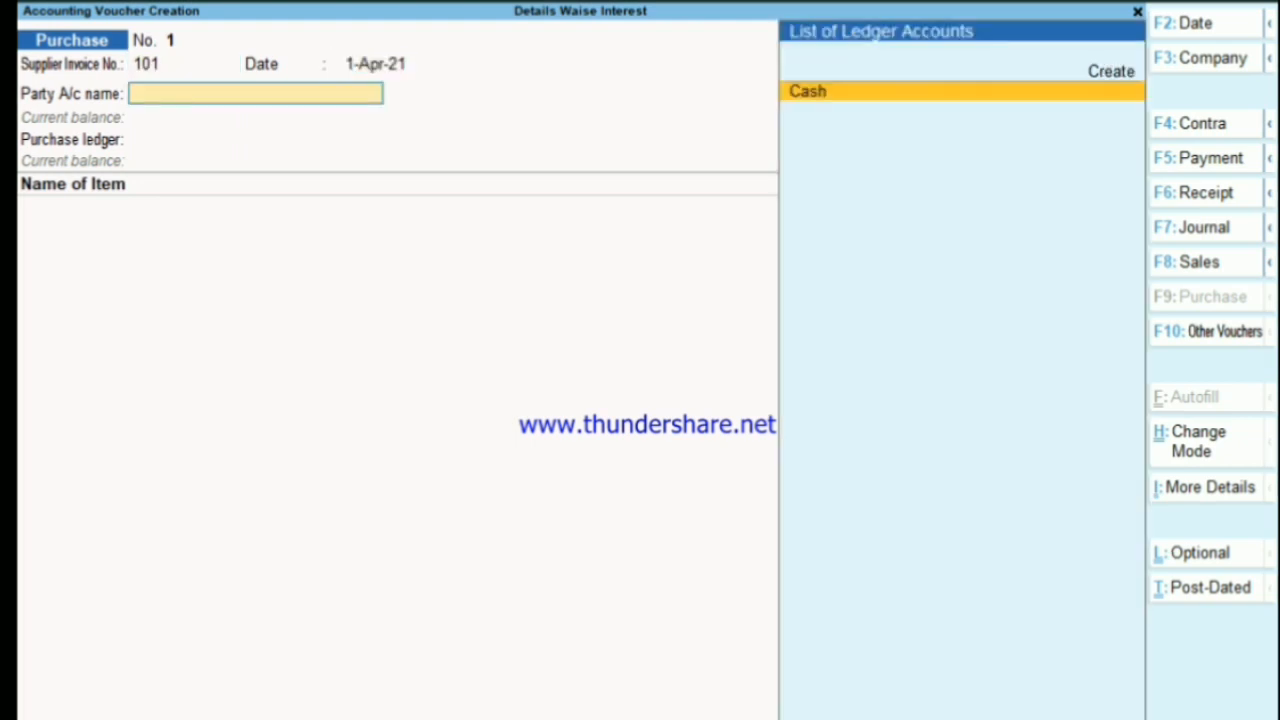
- Create a party ledger named Tata under Sundry Creditors with bill-by-bill balances and no default credit period
{"action": "key", "text": "alt+c"}
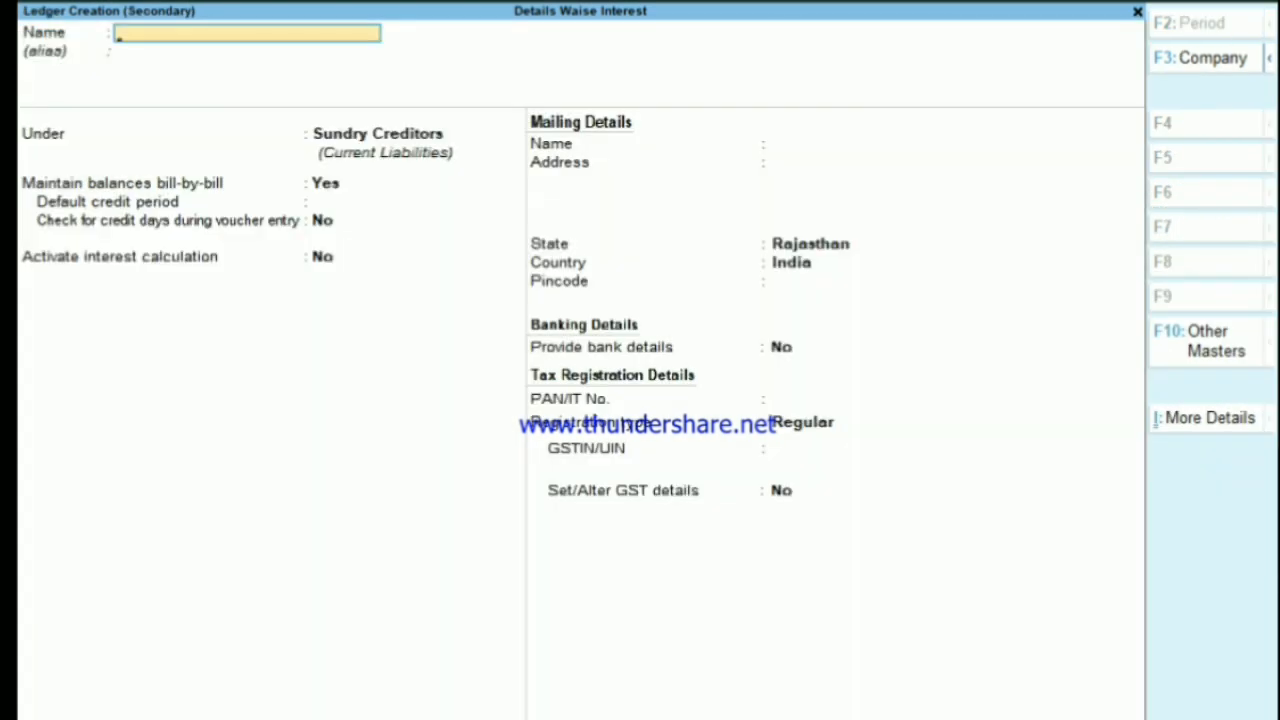
{"action": "type", "text": "Tata"}
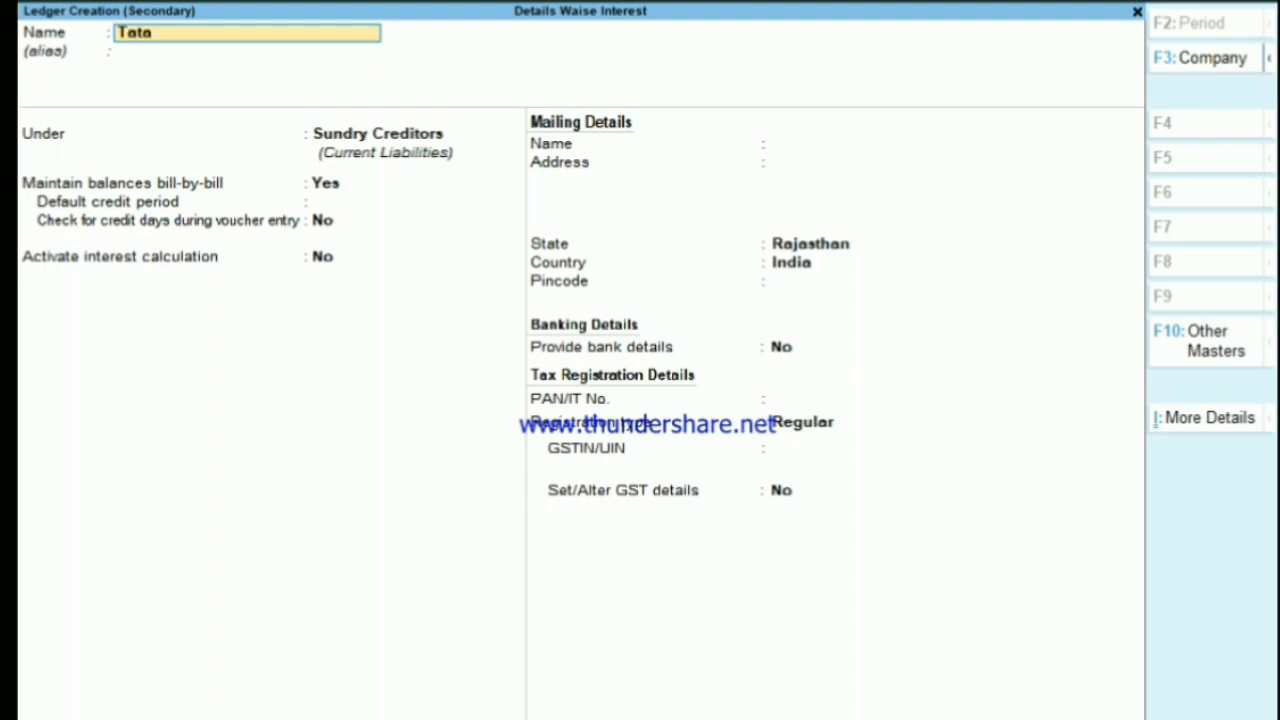
{"action": "key", "text": "Return"}
{"action": "key", "text": "Return"}
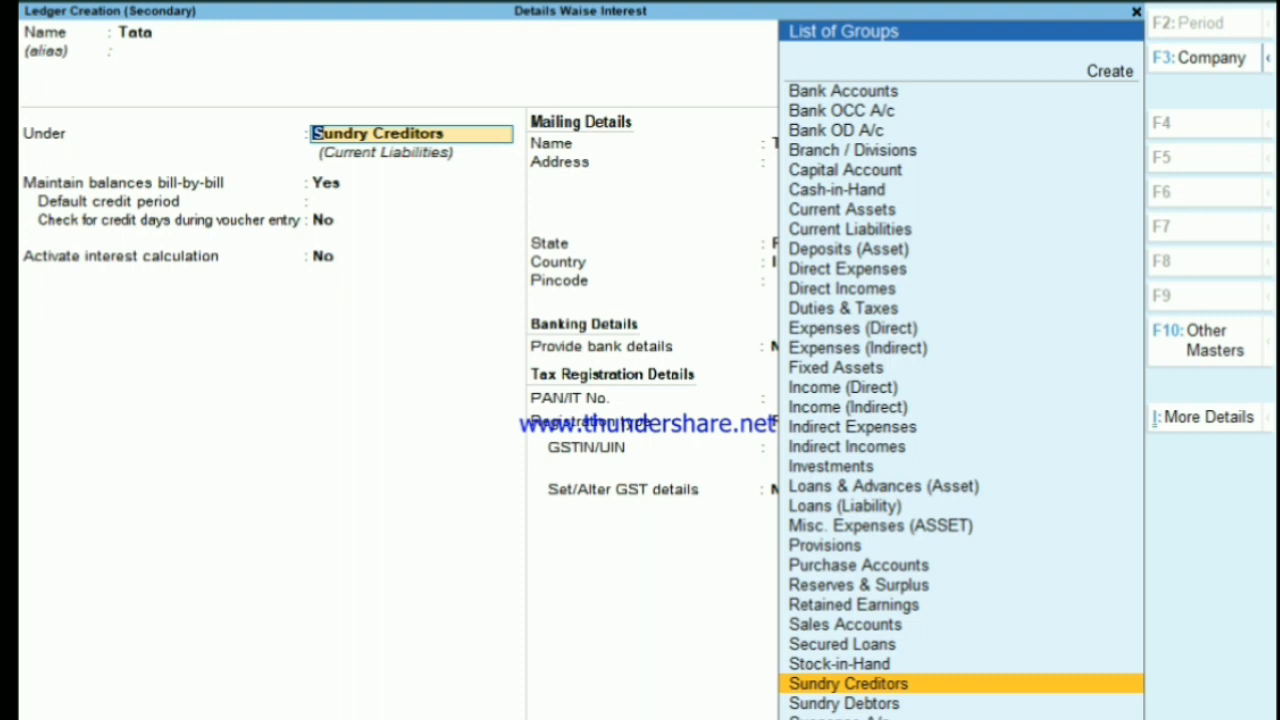
{"action": "key", "text": "Return"}
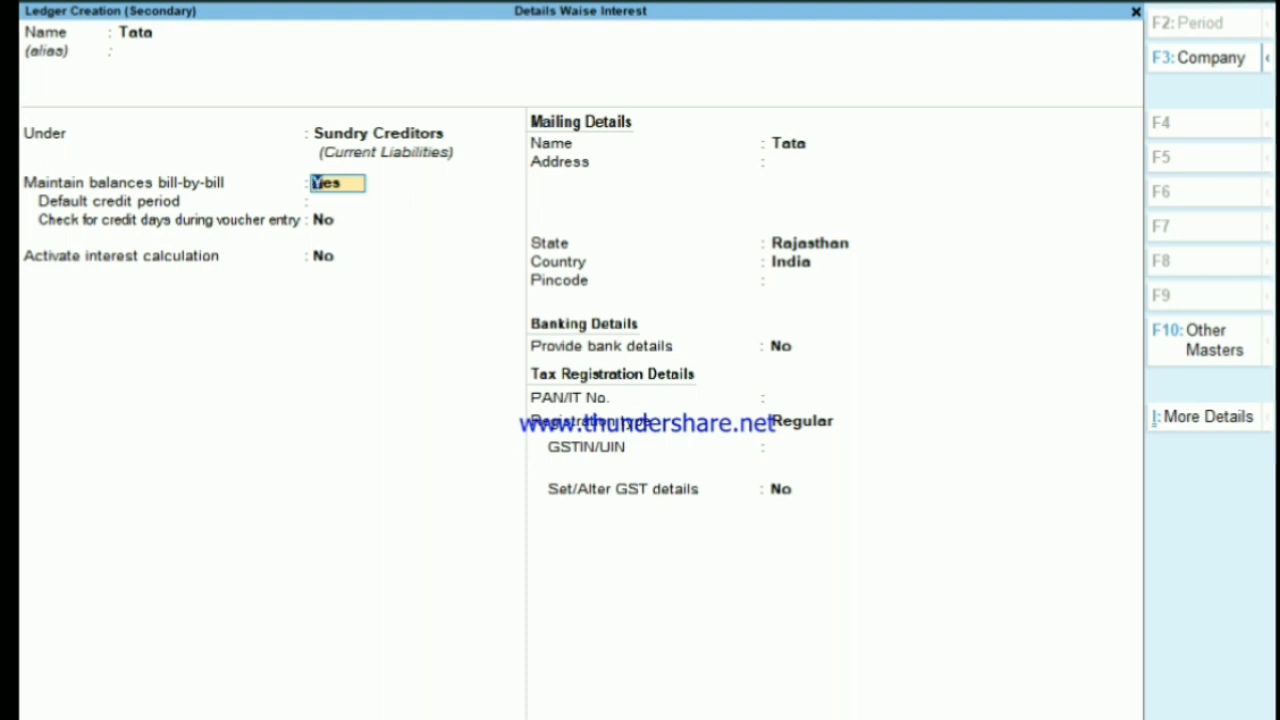
{"action": "key", "text": "Return"}
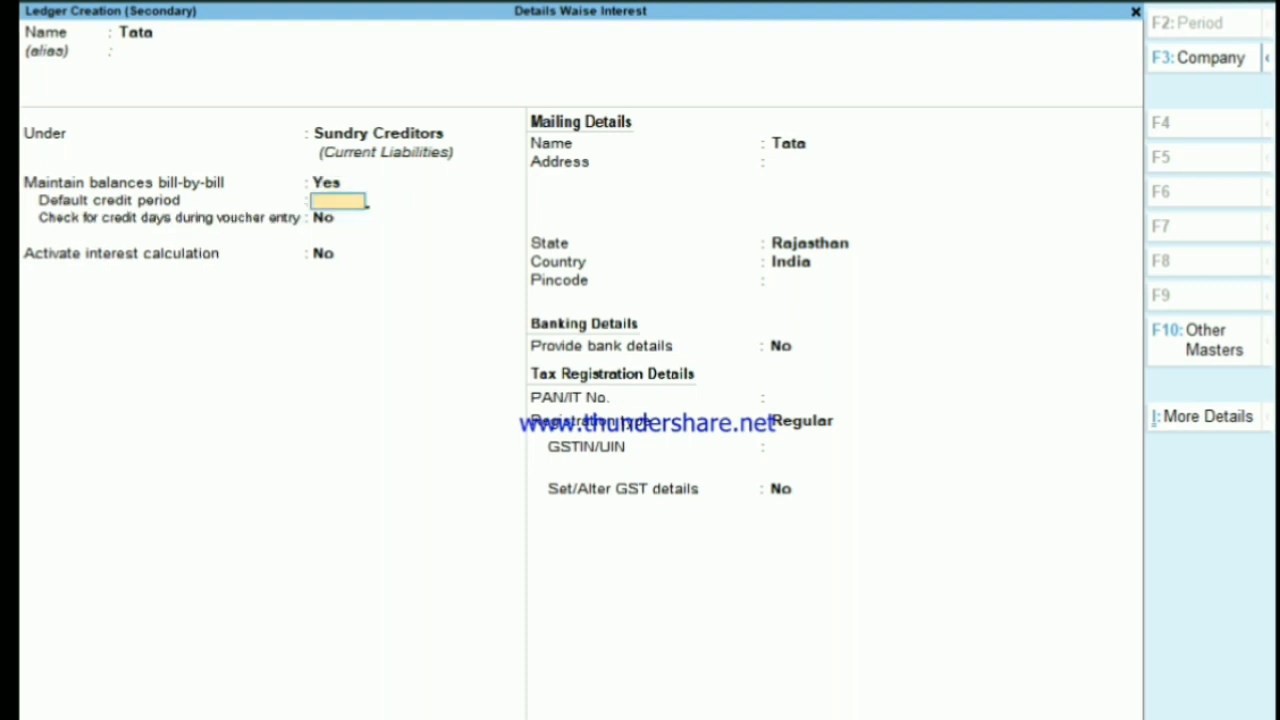
{"action": "key", "text": "BackSpace"}
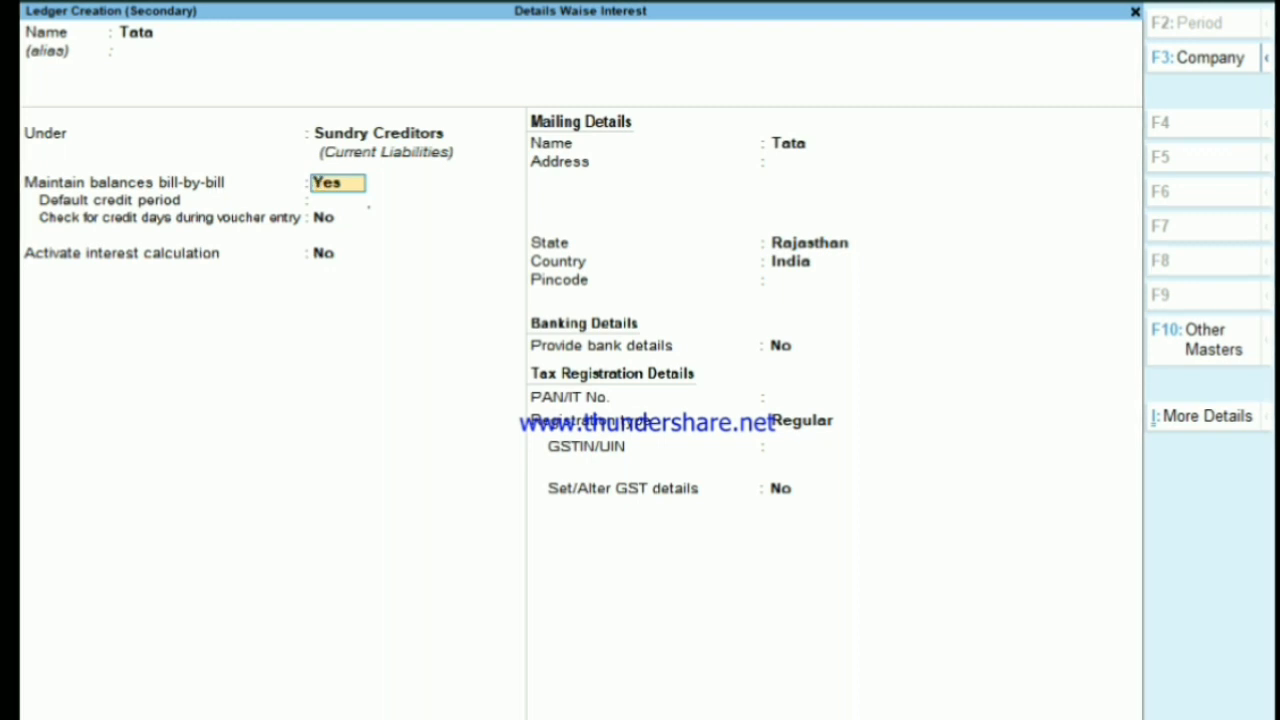
{"action": "key", "text": "Return"}
{"action": "key", "text": "Return"}
{"action": "key", "text": "Return"}
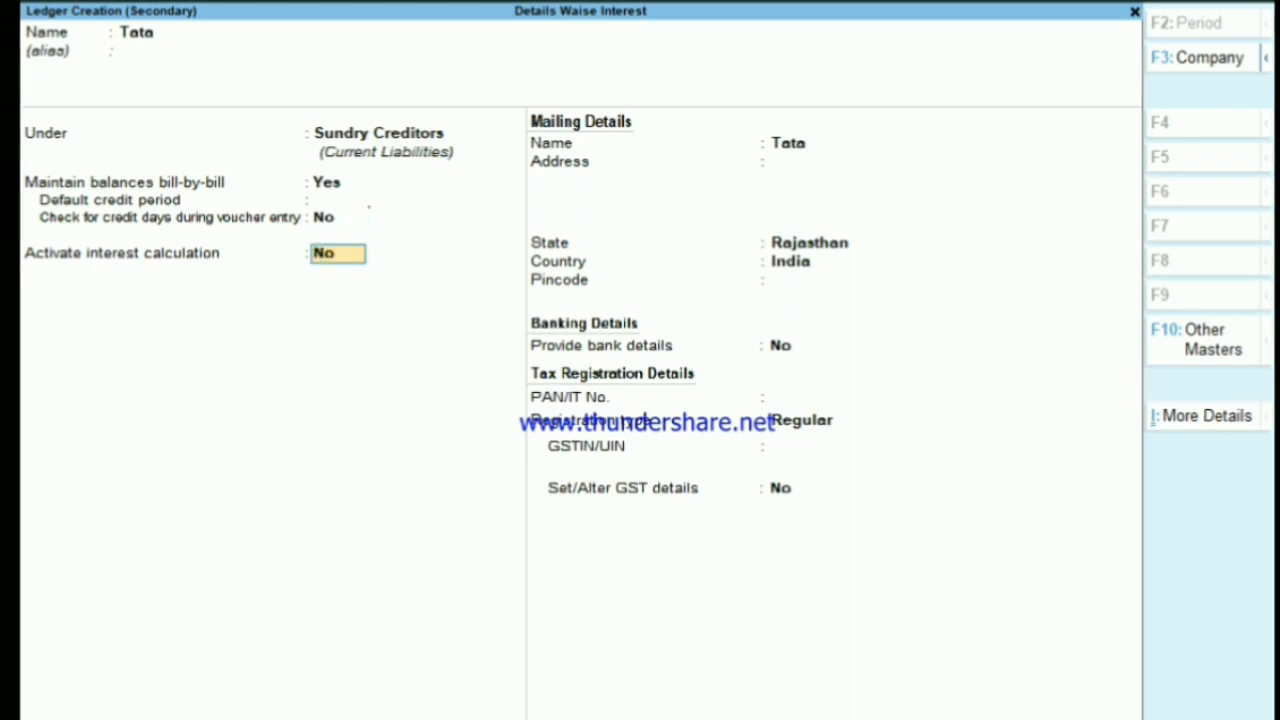
- Activate interest calculation for the Tata ledger, leaving transaction-by-transaction calculation and both transaction date inclusions at No
{"action": "type", "text": "y"}
{"action": "key", "text": "Return"}
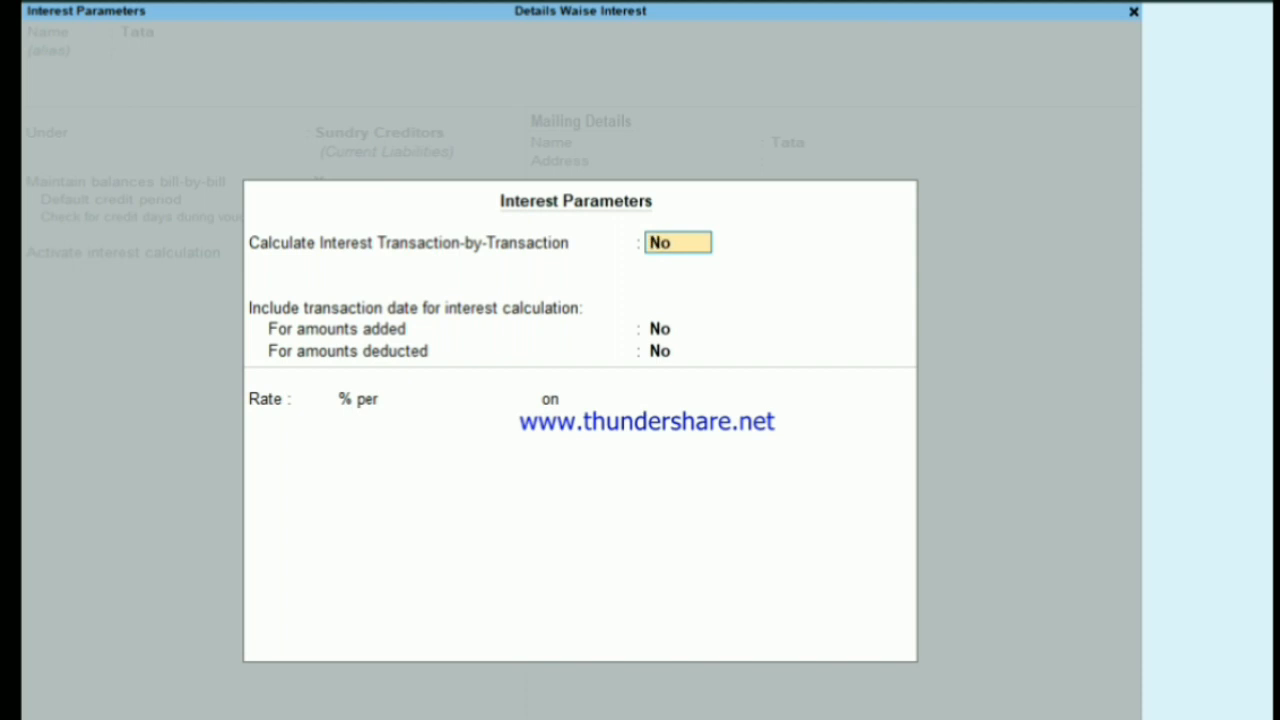
{"action": "key", "text": "Return"}
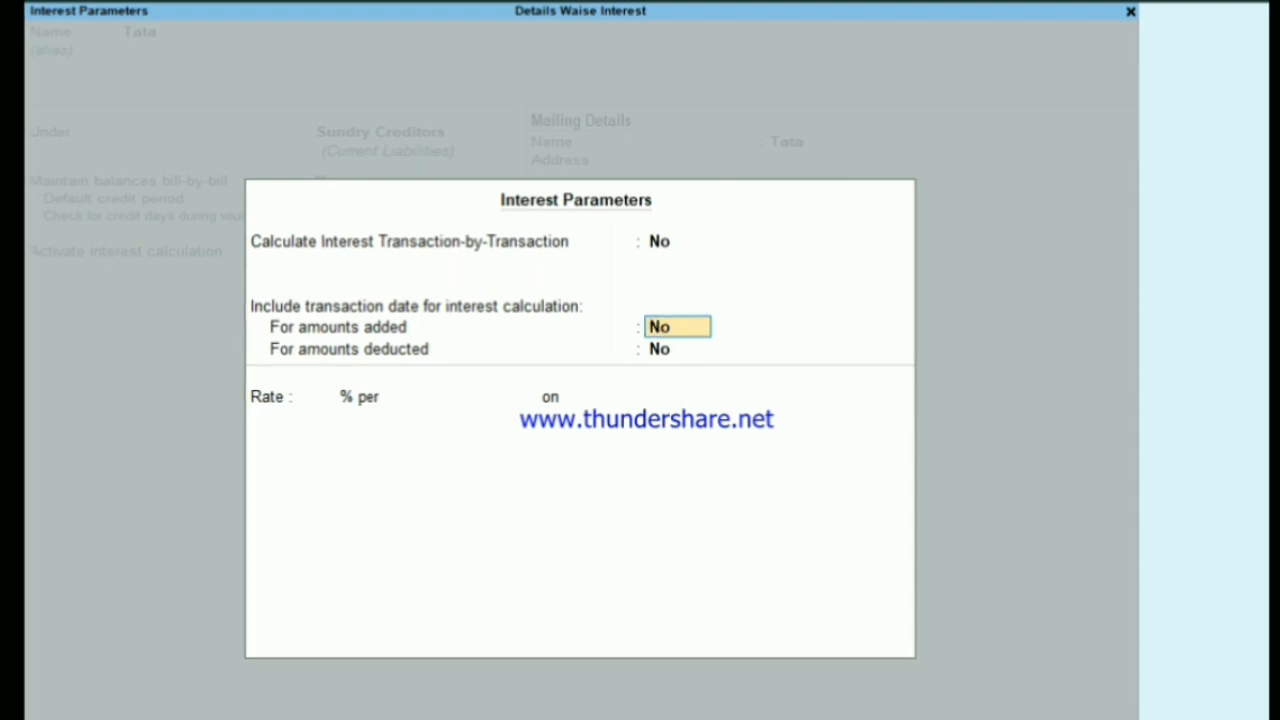
{"action": "key", "text": "Return"}
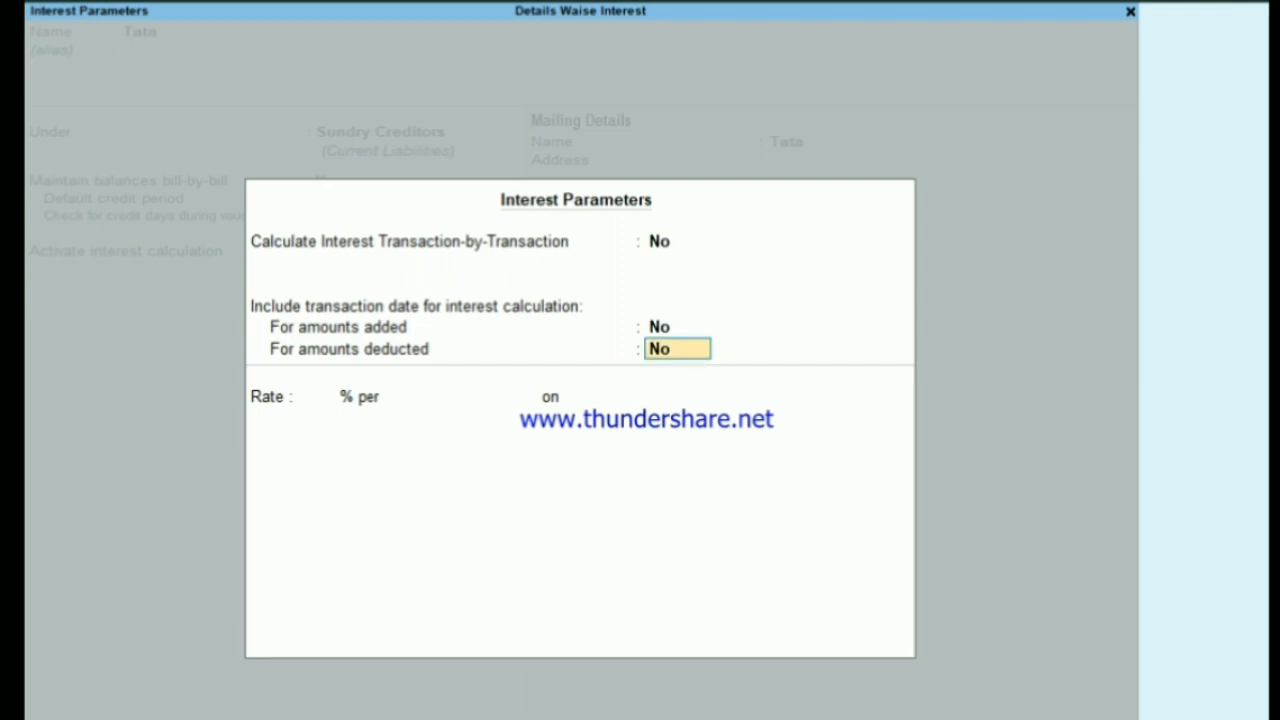
{"action": "key", "text": "Return"}
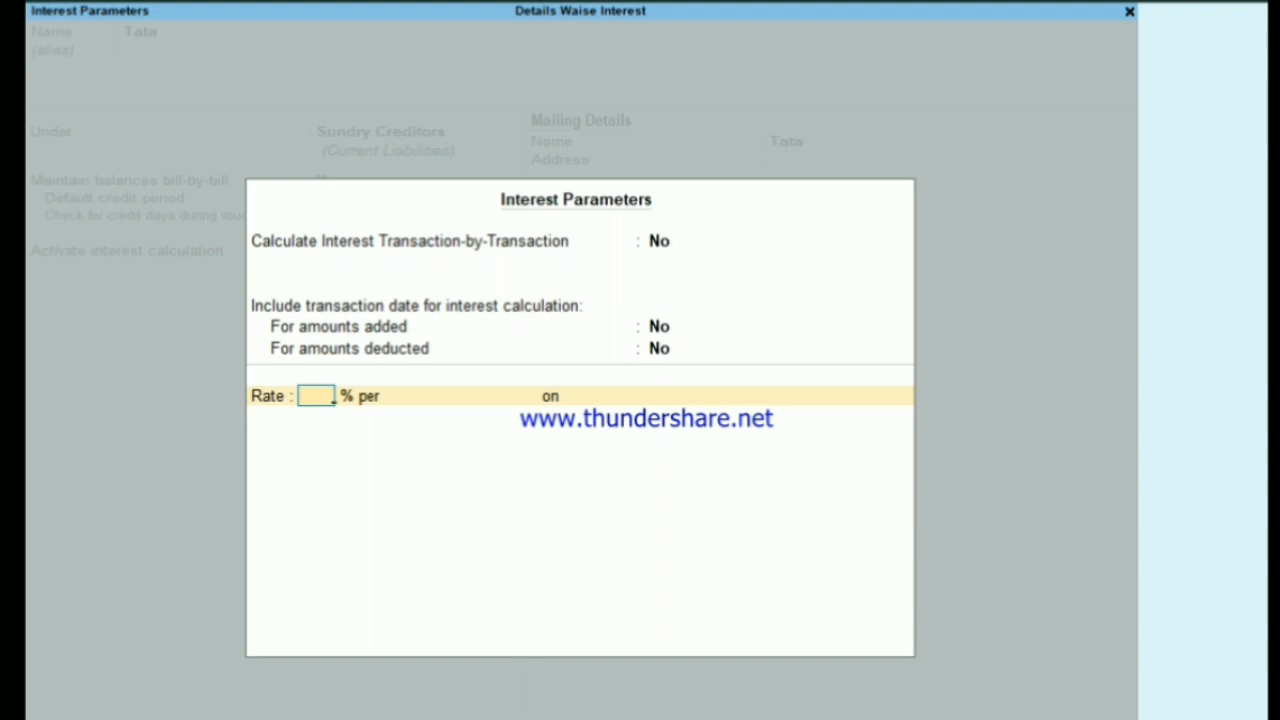
- Set the interest rate to 4% per Calendar Month on Credit Balances Only
{"action": "type", "text": "4"}
{"action": "key", "text": "Return"}
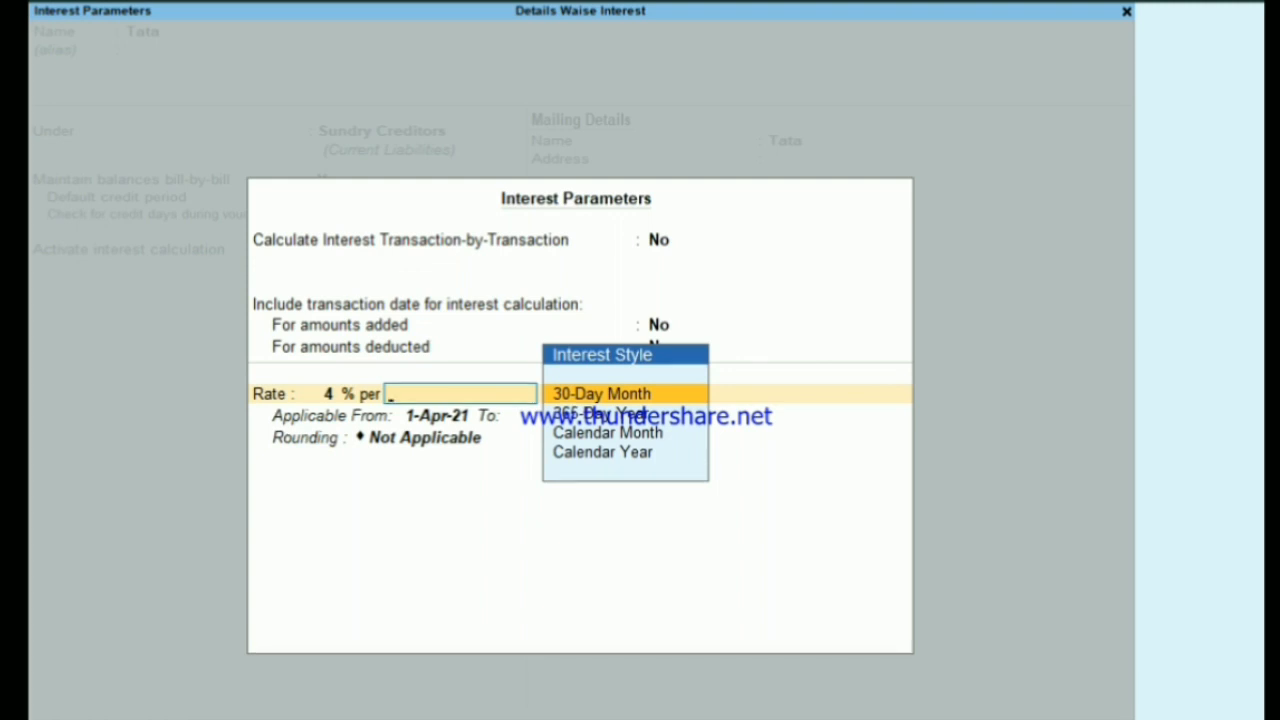
{"action": "key", "text": "Down"}
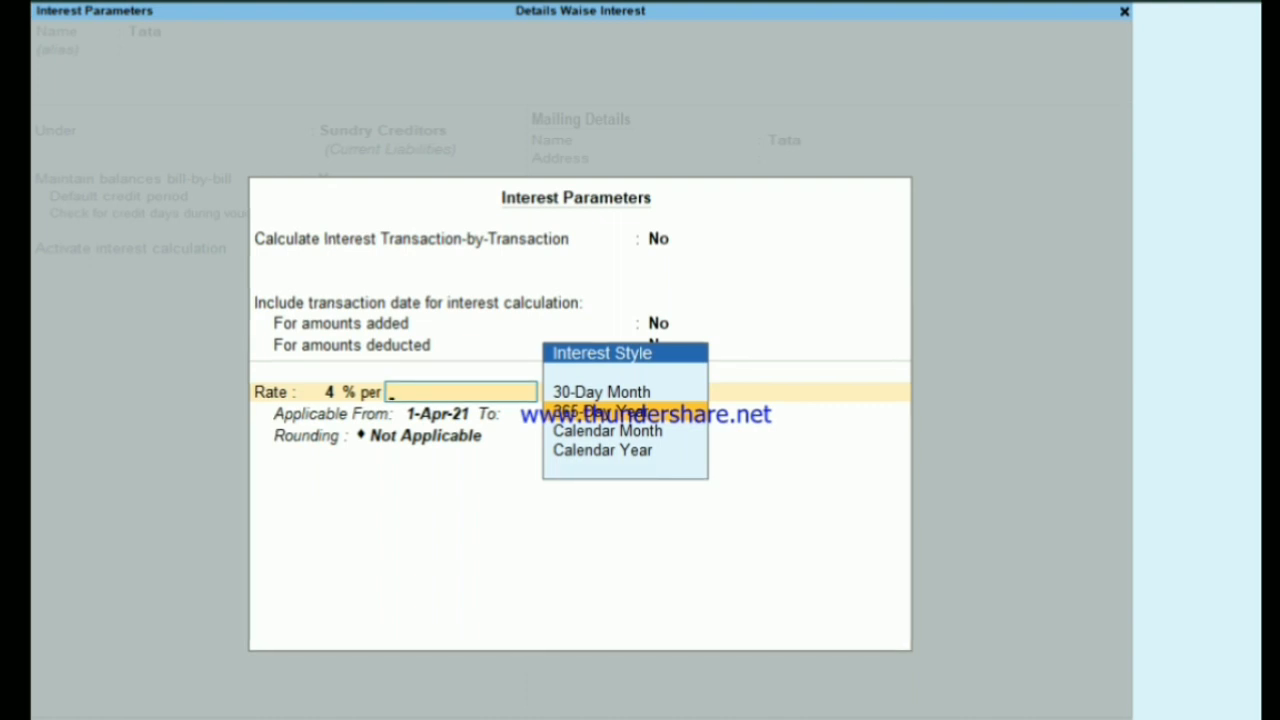
{"action": "key", "text": "Down"}
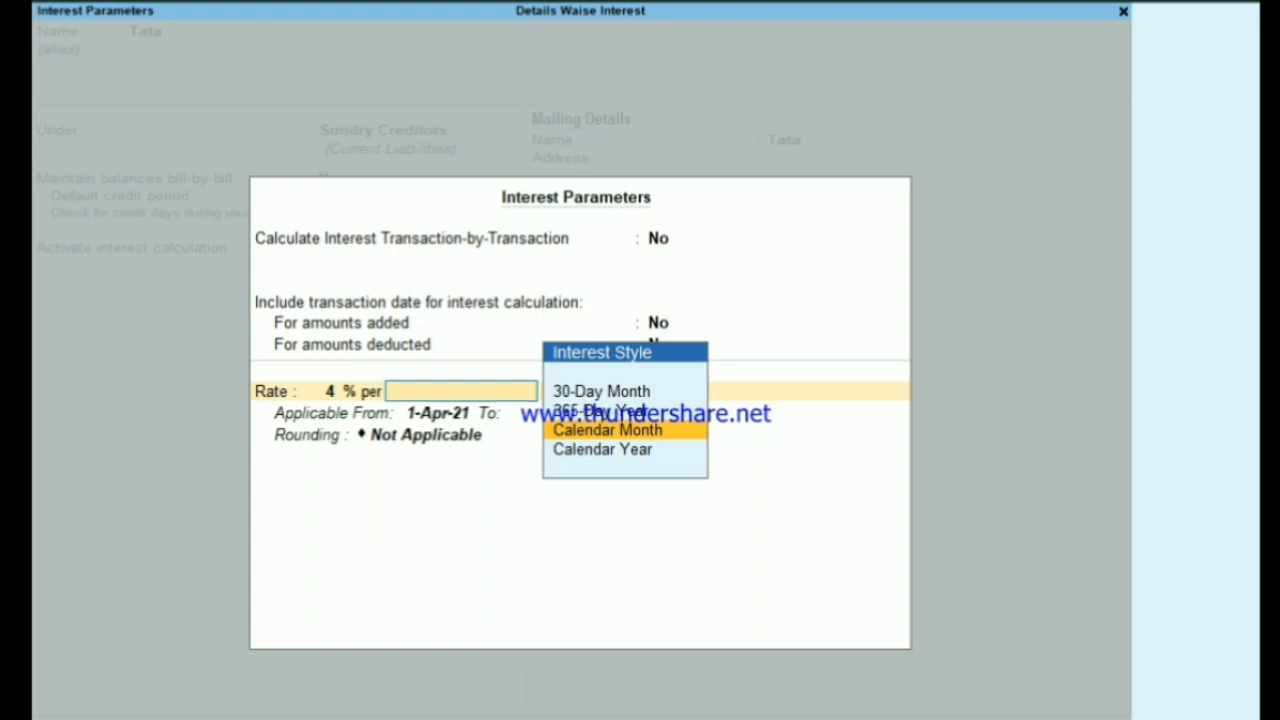
{"action": "key", "text": "Down"}
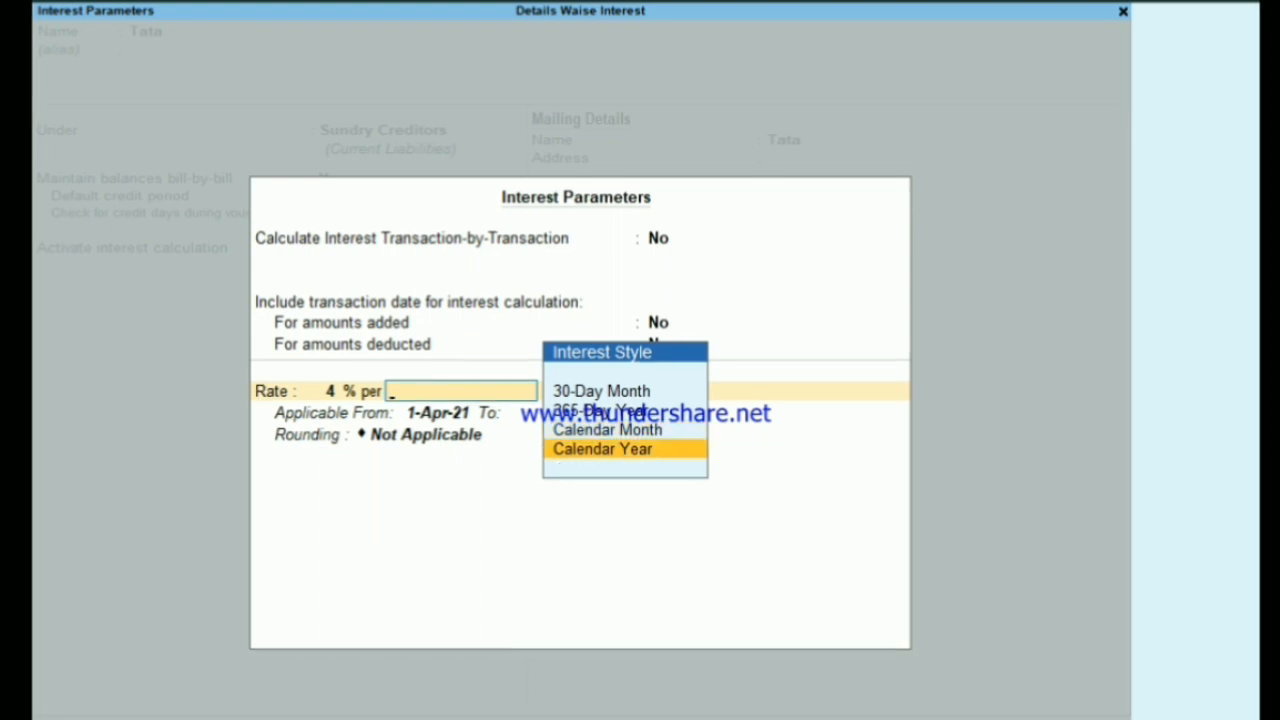
{"action": "key", "text": "Up"}
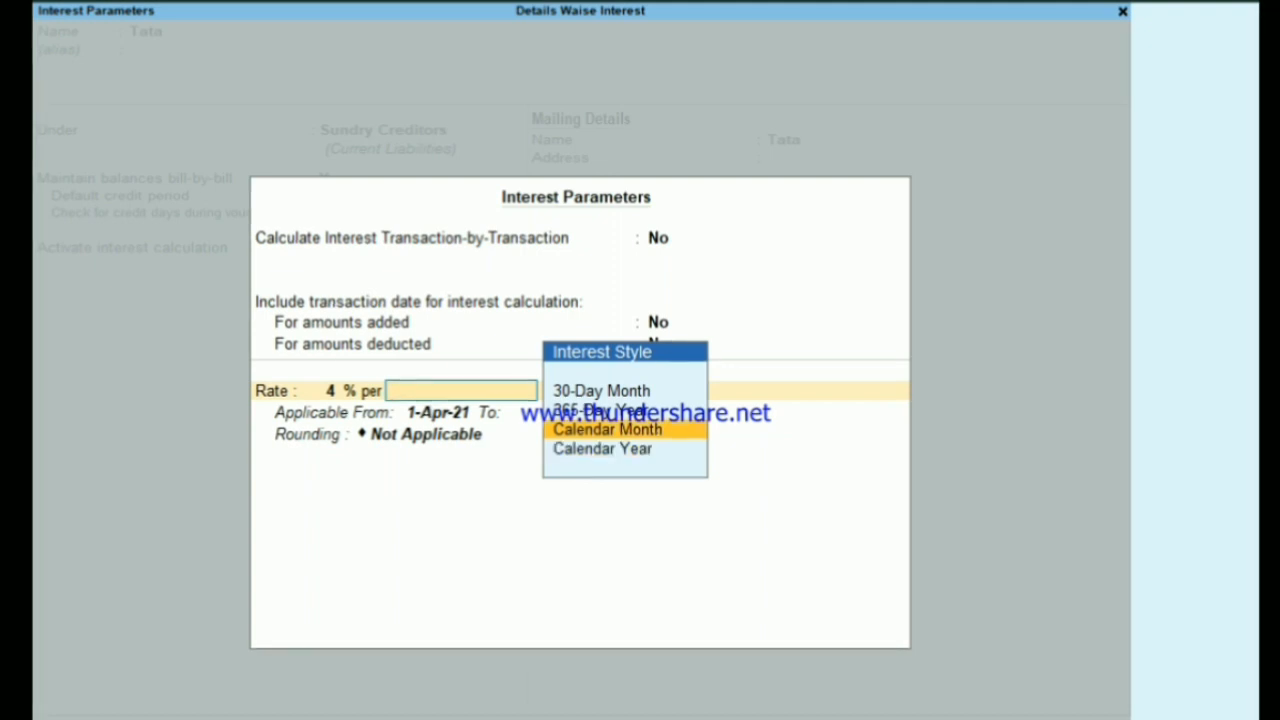
{"action": "key", "text": "Return"}
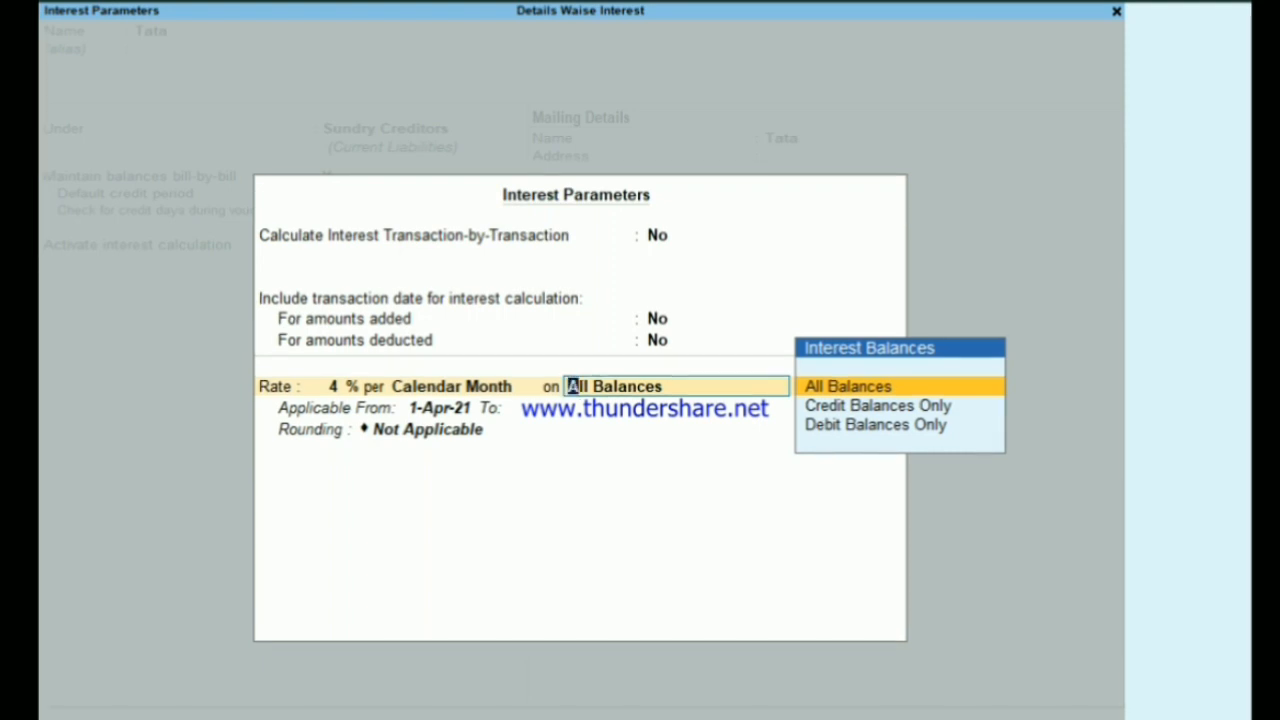
{"action": "key", "text": "Down"}
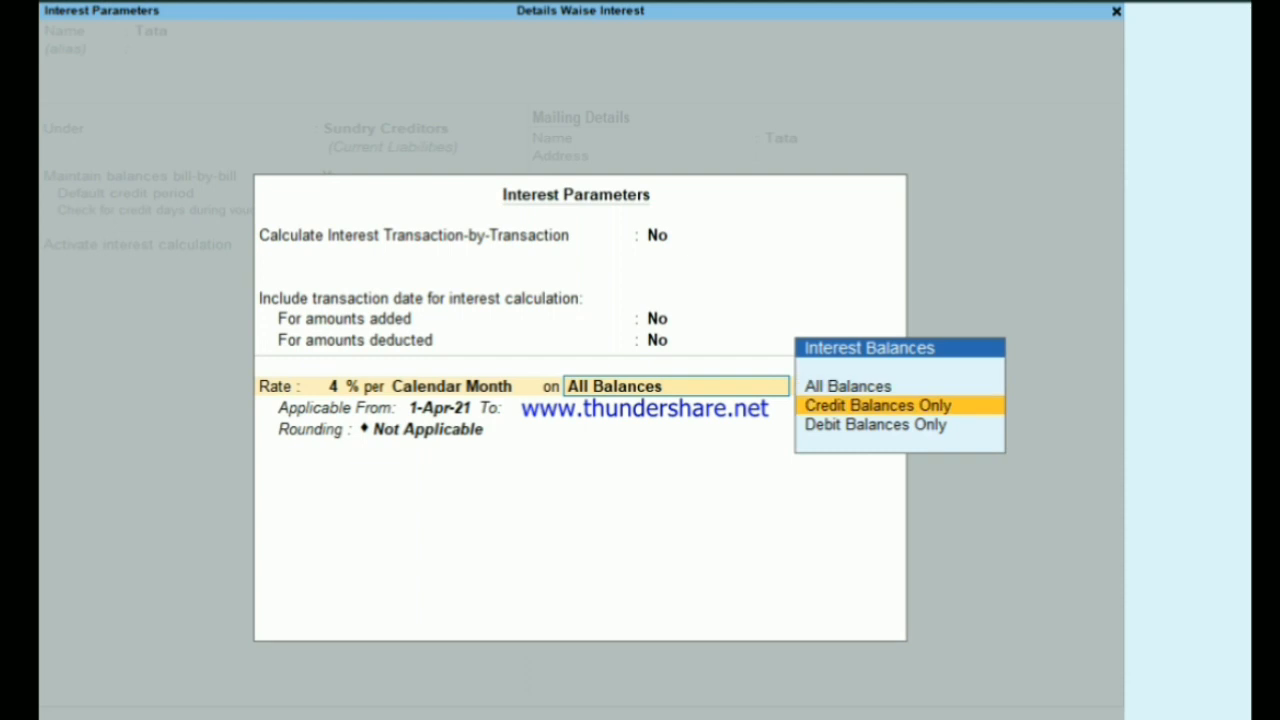
{"action": "key", "text": "Return"}
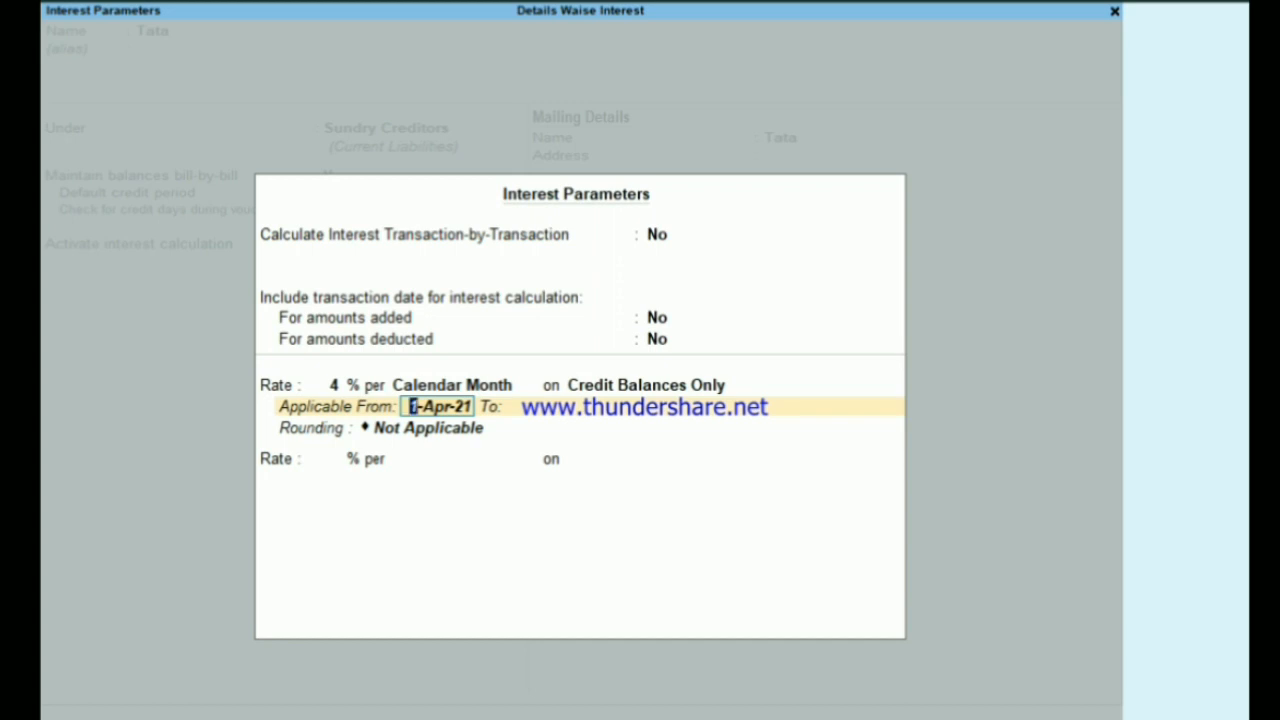
- Apply the interest rate from 1-Apr-21 with no end date, using Normal Rounding with a limit of 1, and finish the interest parameters
{"action": "key", "text": "Return"}
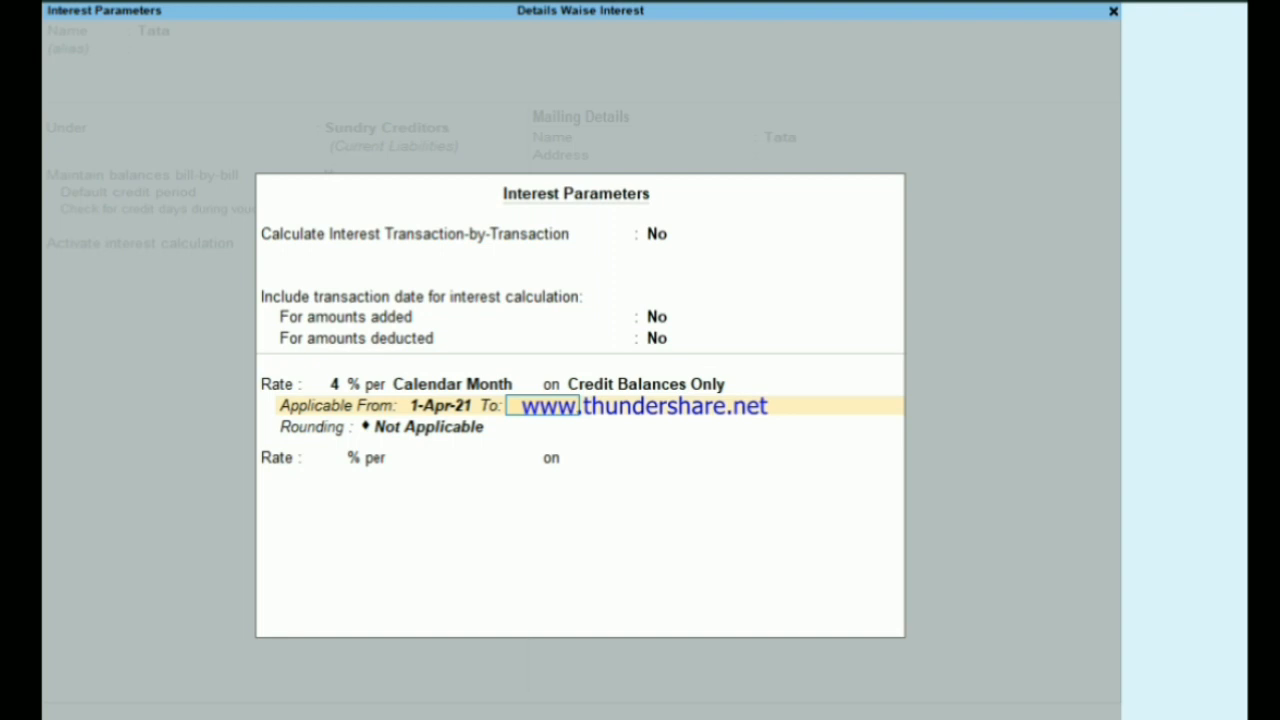
{"action": "key", "text": "Return"}
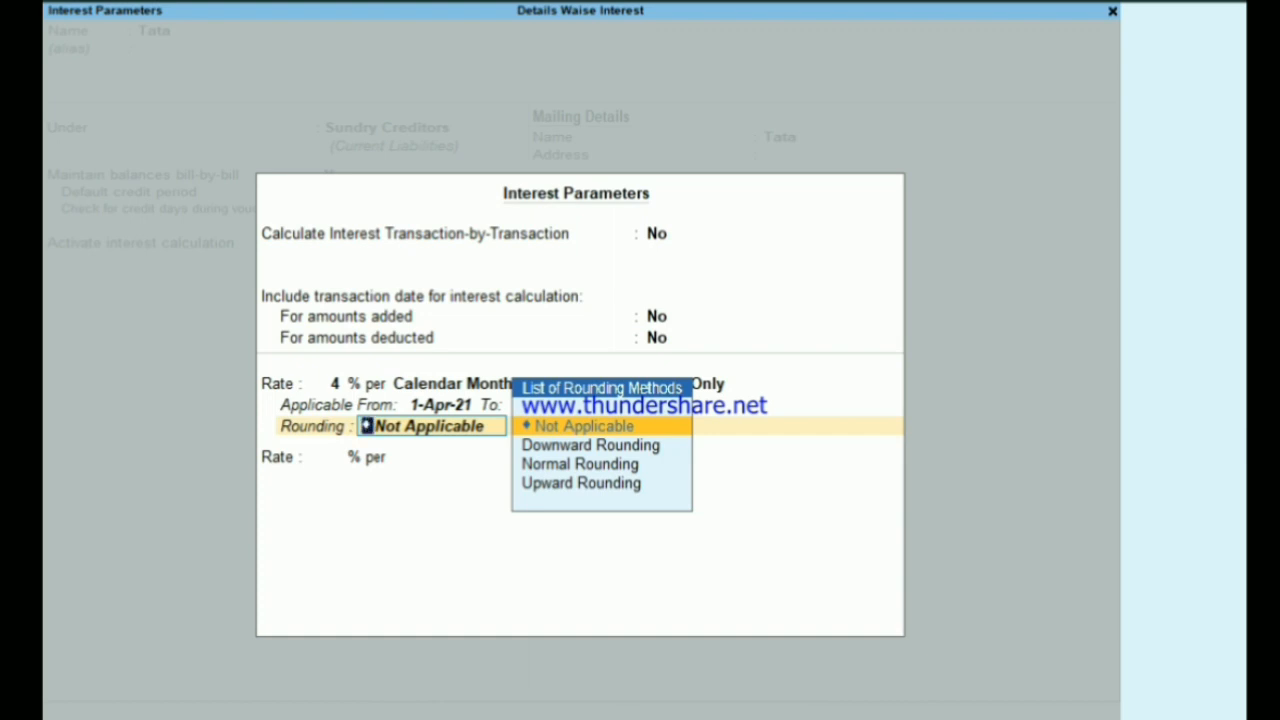
{"action": "key", "text": "Down"}
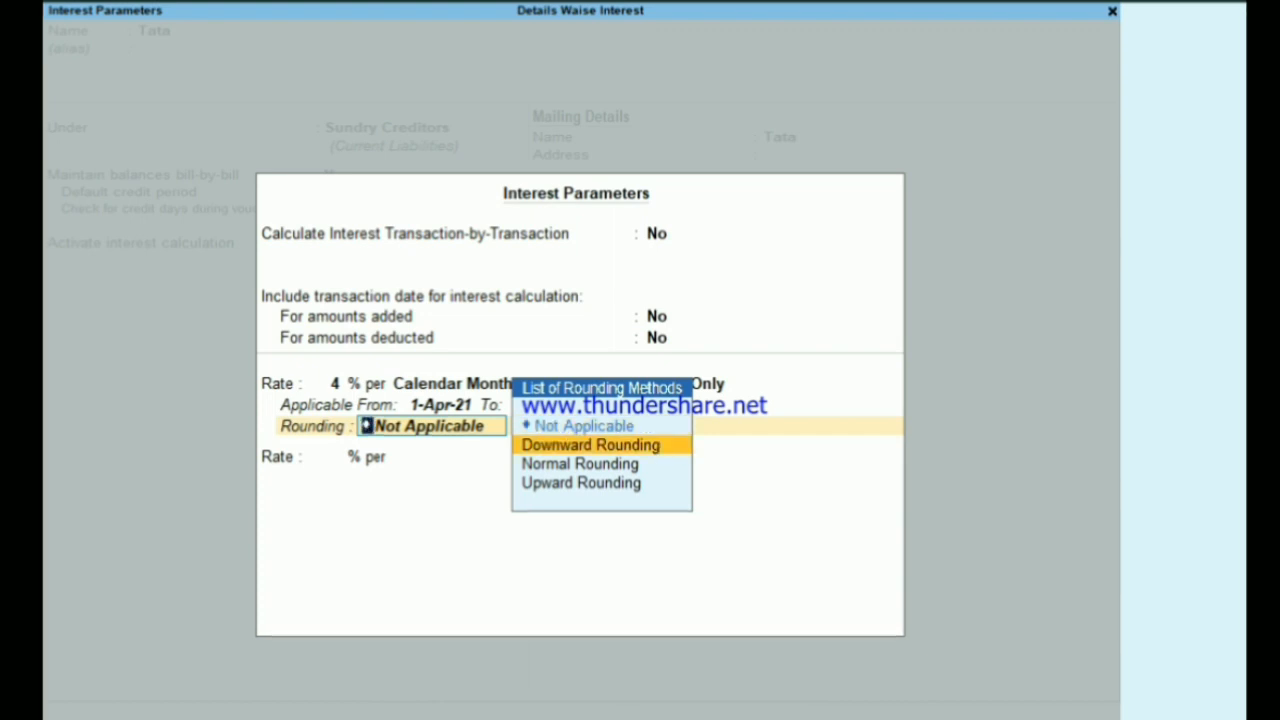
{"action": "key", "text": "Down"}
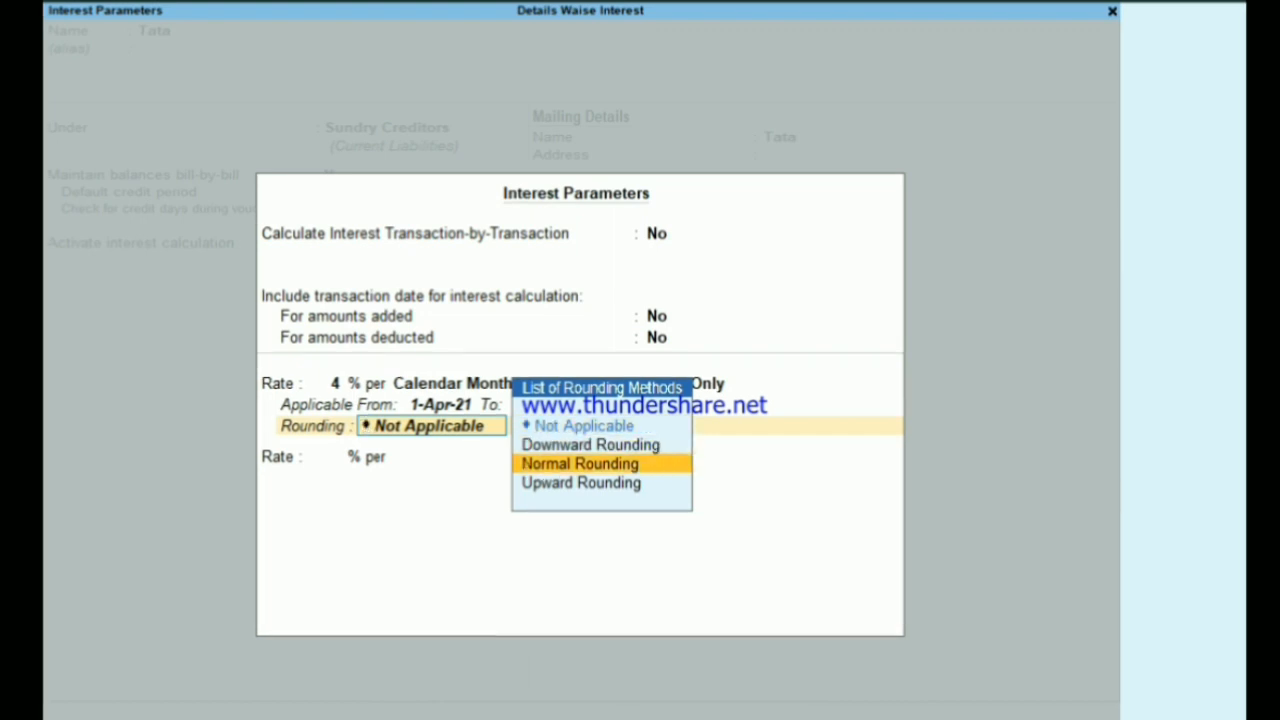
{"action": "key", "text": "Down"}
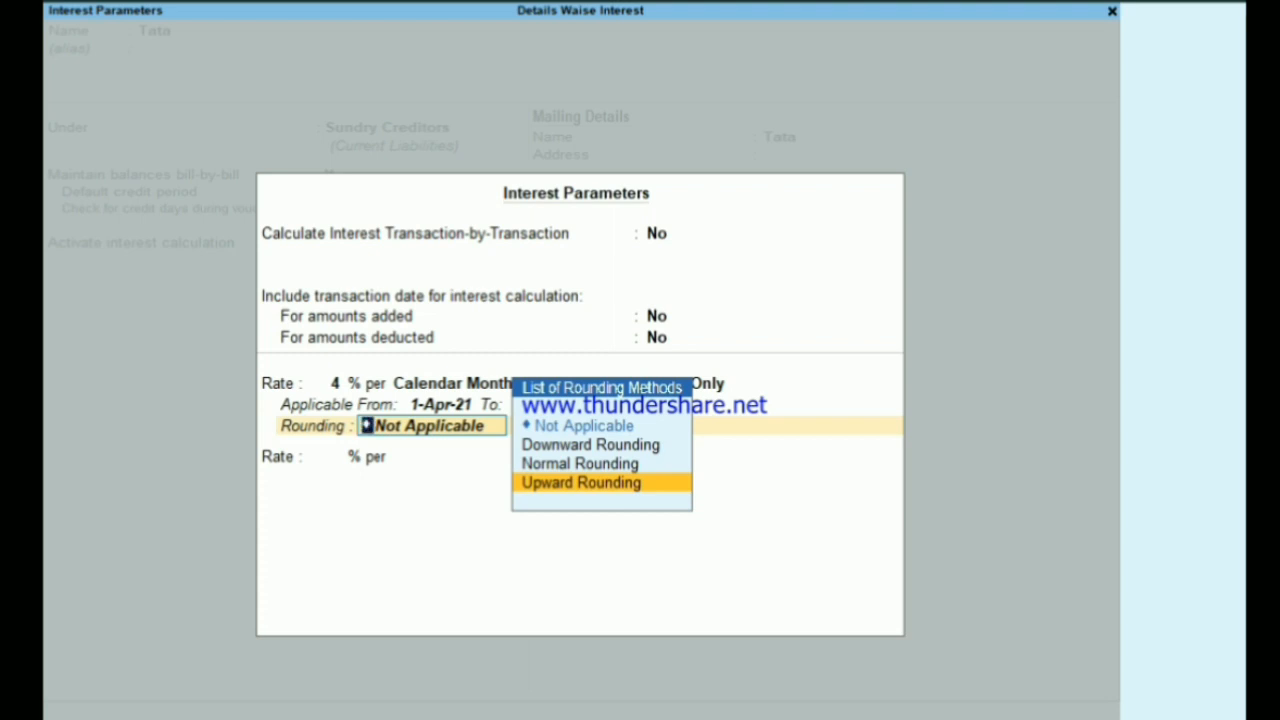
{"action": "key", "text": "Up"}
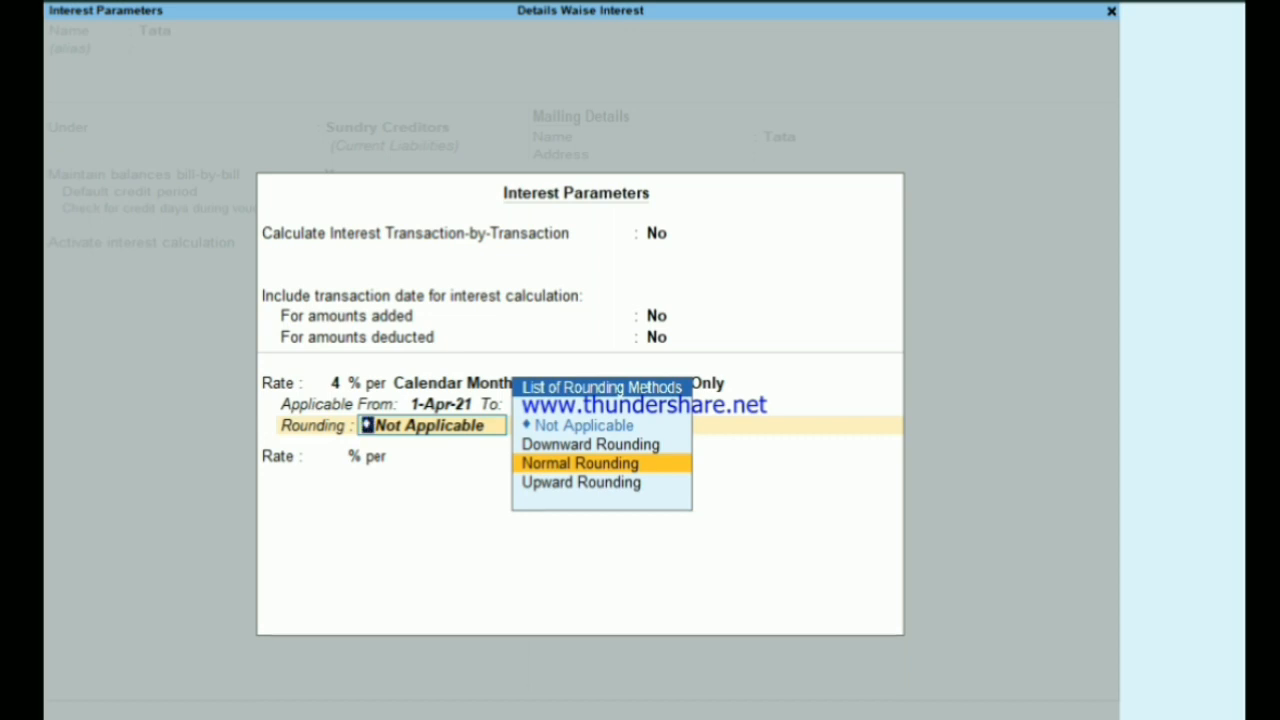
{"action": "key", "text": "Return"}
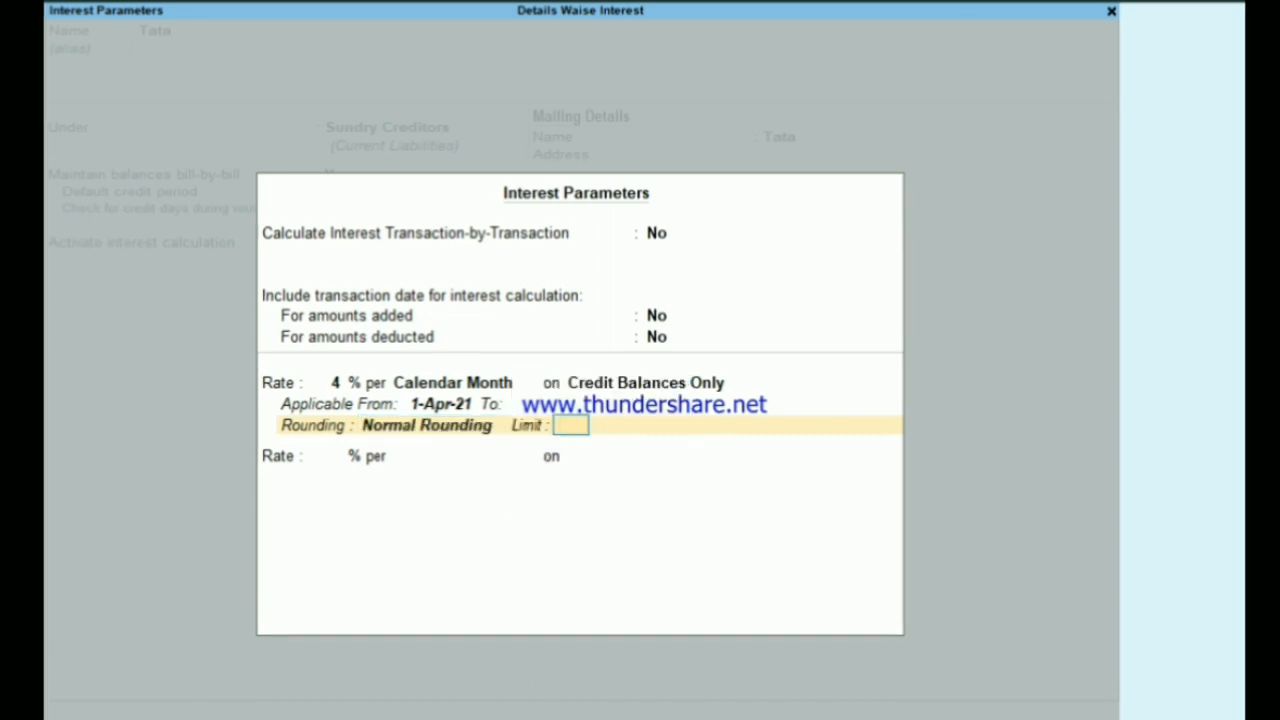
{"action": "type", "text": "1"}
{"action": "key", "text": "Return"}
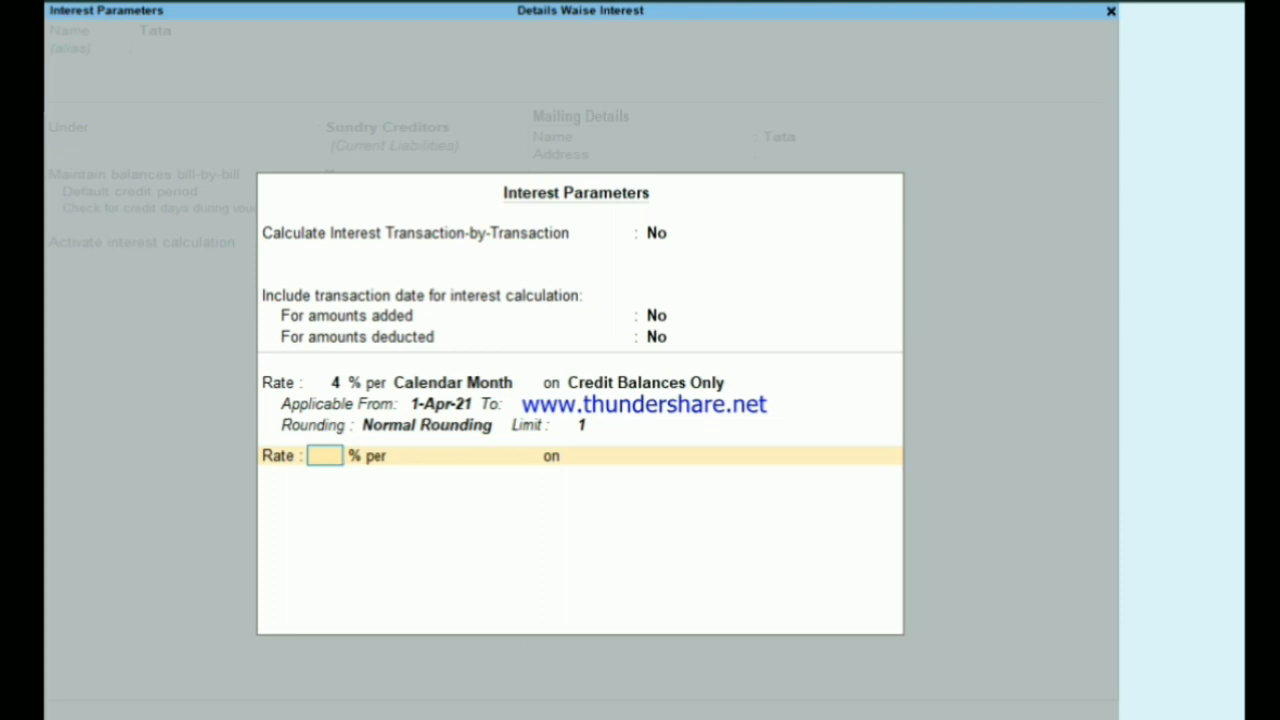
{"action": "key", "text": "Return"}
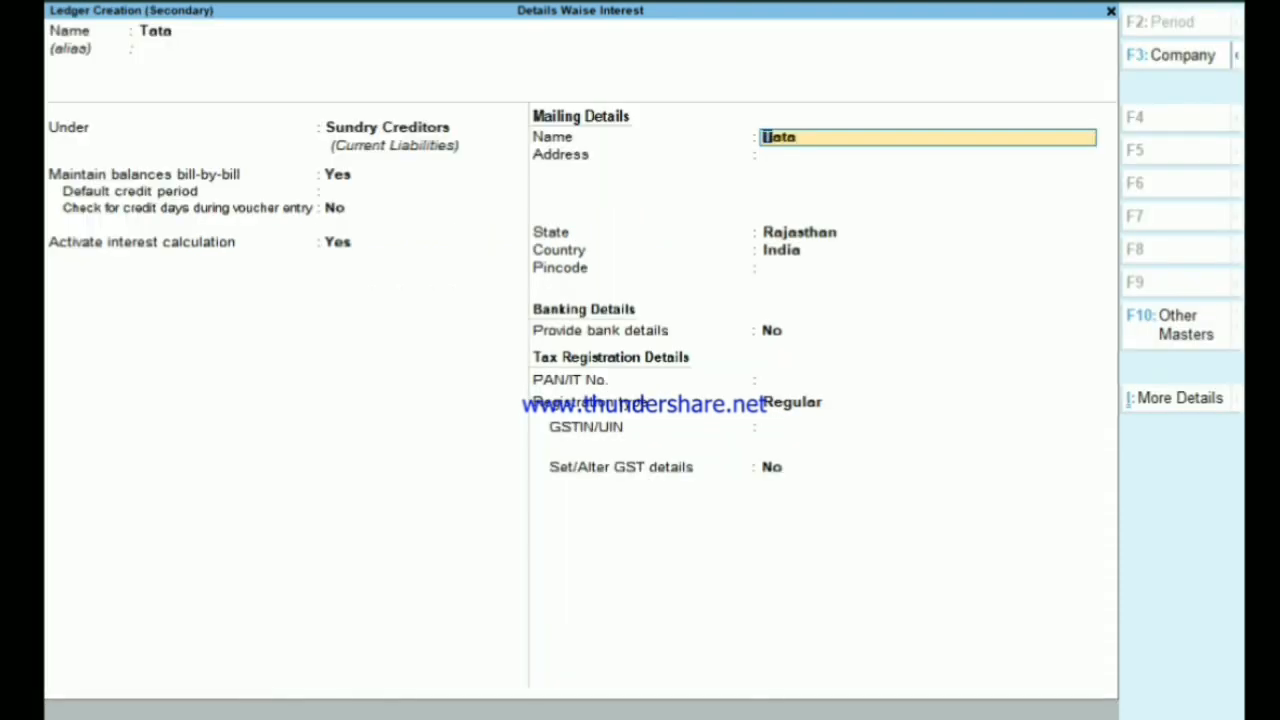
- Keep the Tata ledger's default mailing, banking and tax registration details, and save the ledger
{"action": "key", "text": "Return"}
{"action": "key", "text": "Return"}
{"action": "key", "text": "Return"}
{"action": "key", "text": "Return"}
{"action": "key", "text": "Return"}
{"action": "key", "text": "Return"}
{"action": "key", "text": "Return"}
{"action": "key", "text": "Return"}
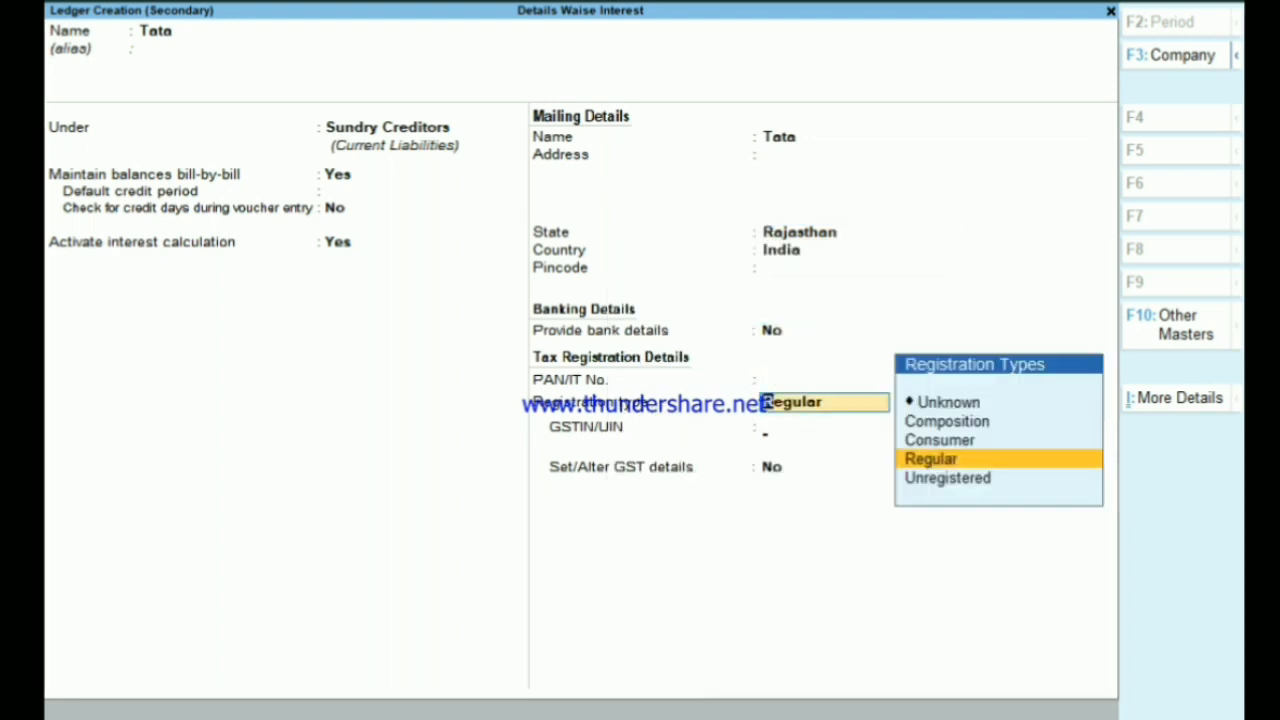
{"action": "key", "text": "Return"}
{"action": "key", "text": "Return"}
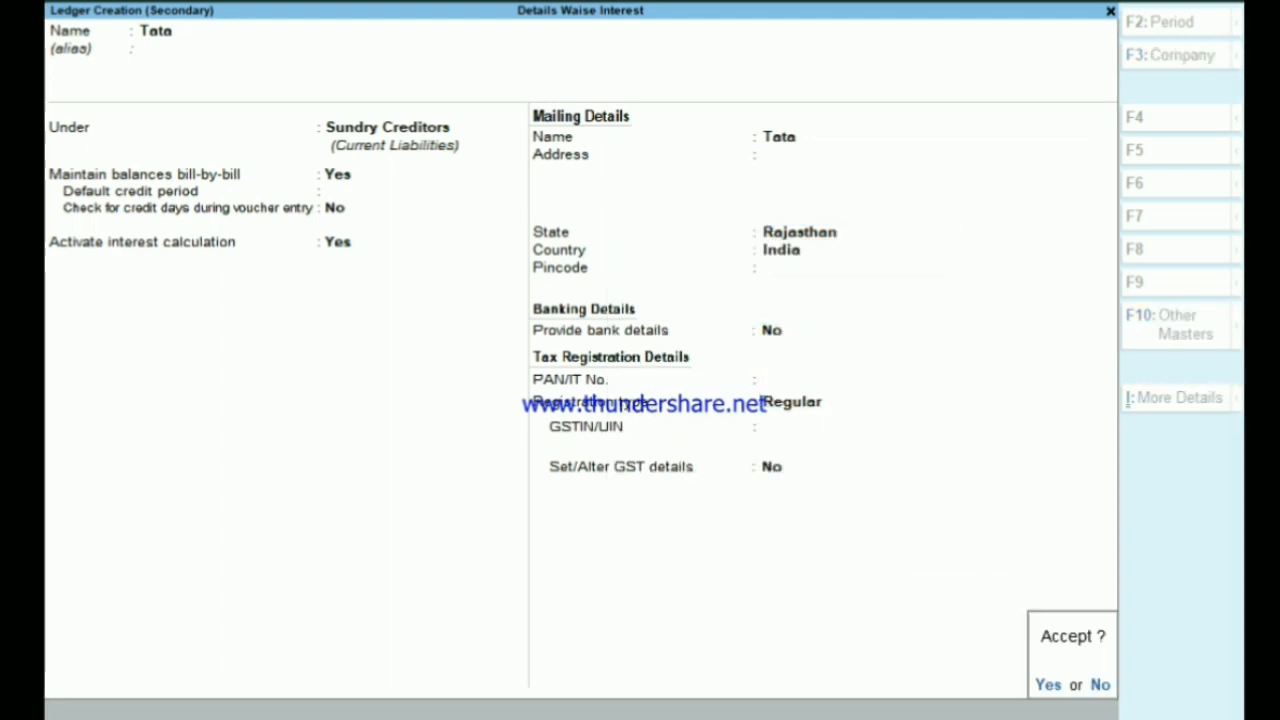
{"action": "key", "text": "Return"}
- Leave the purchase voucher's receipt details blank and accept the party details with Tata as the supplier
{"action": "key", "text": "Return"}
{"action": "key", "text": "Return"}
{"action": "key", "text": "Return"}
{"action": "key", "text": "Return"}
{"action": "key", "text": "Return"}
{"action": "key", "text": "Return"}
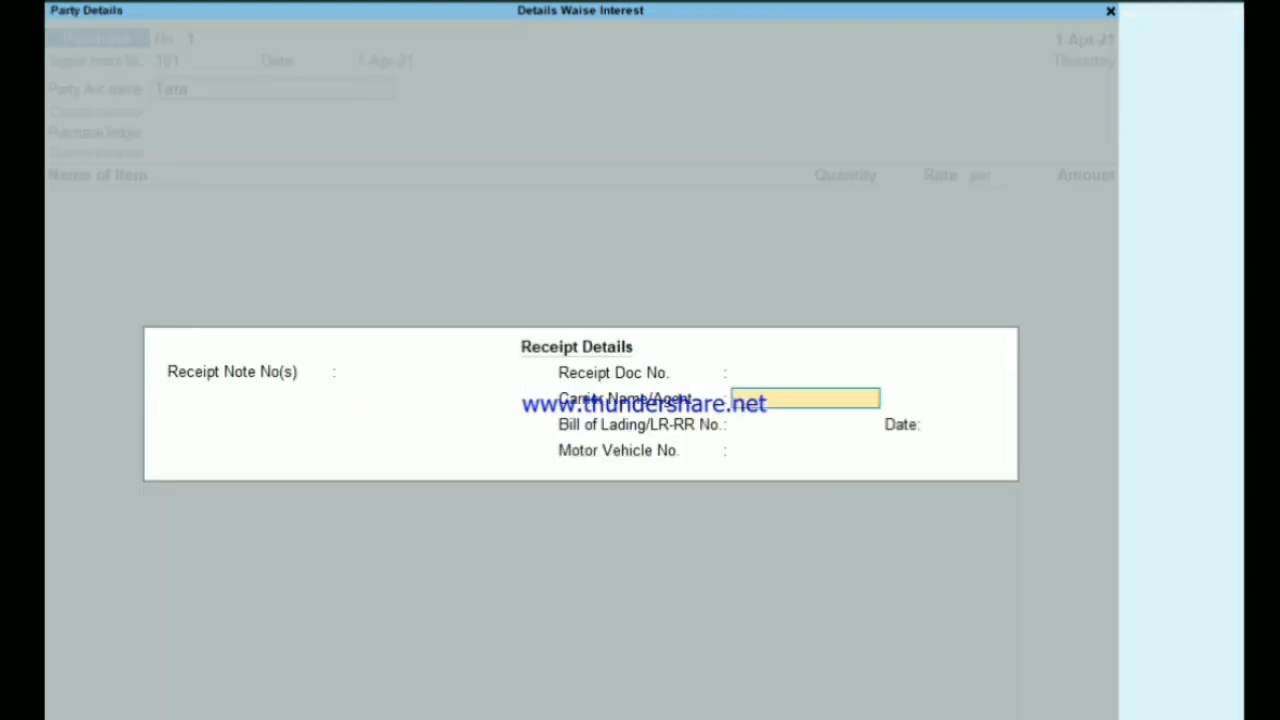
{"action": "key", "text": "Return"}
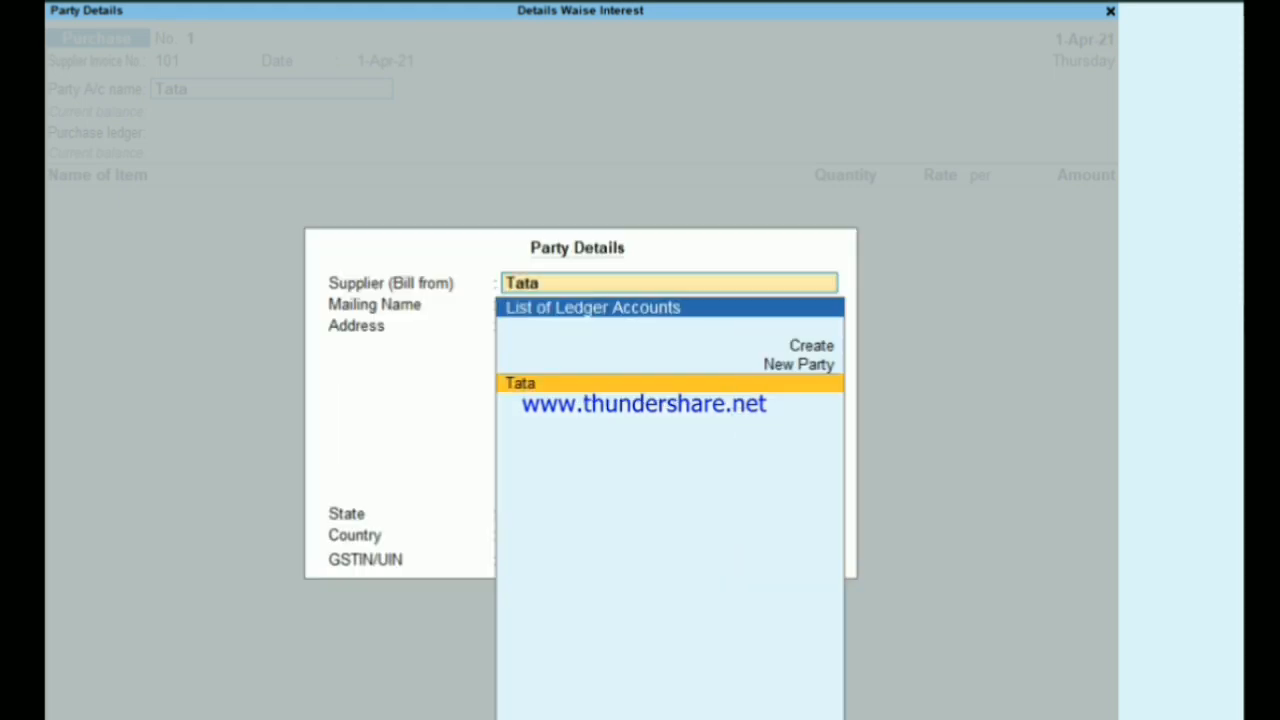
{"action": "key", "text": "Return"}
{"action": "key", "text": "Return"}
{"action": "key", "text": "Return"}
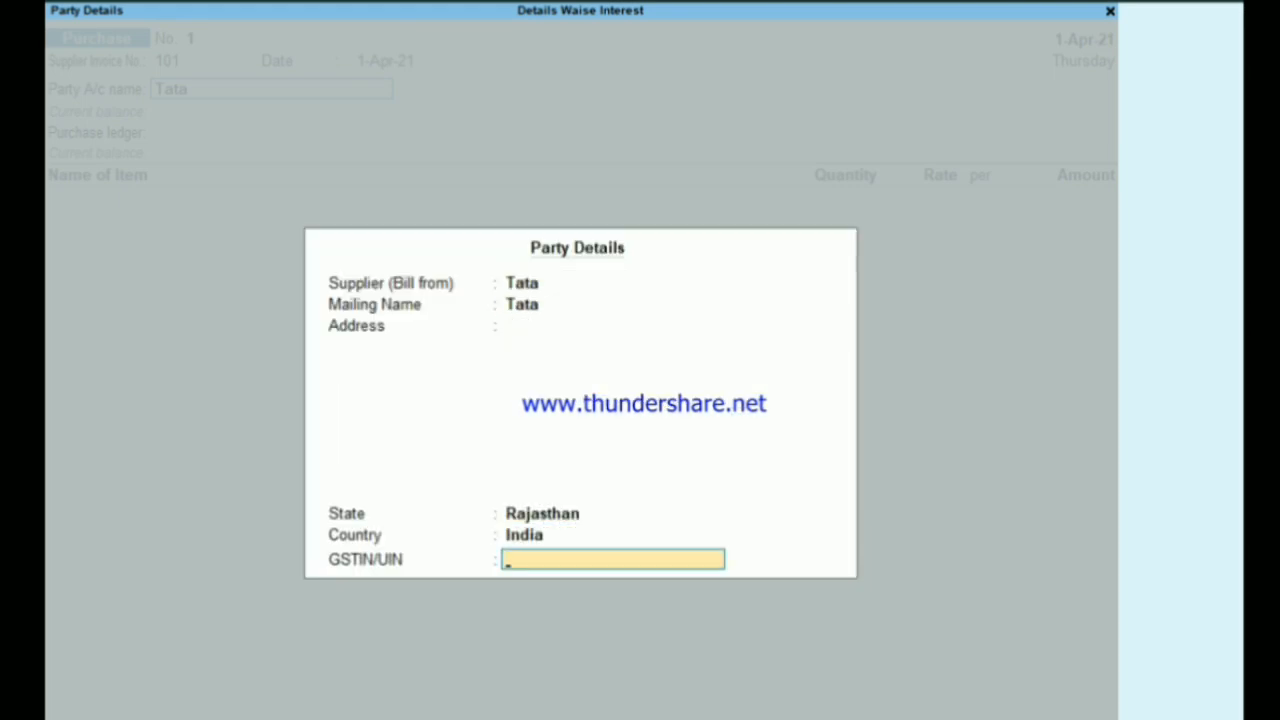
{"action": "key", "text": "Return"}
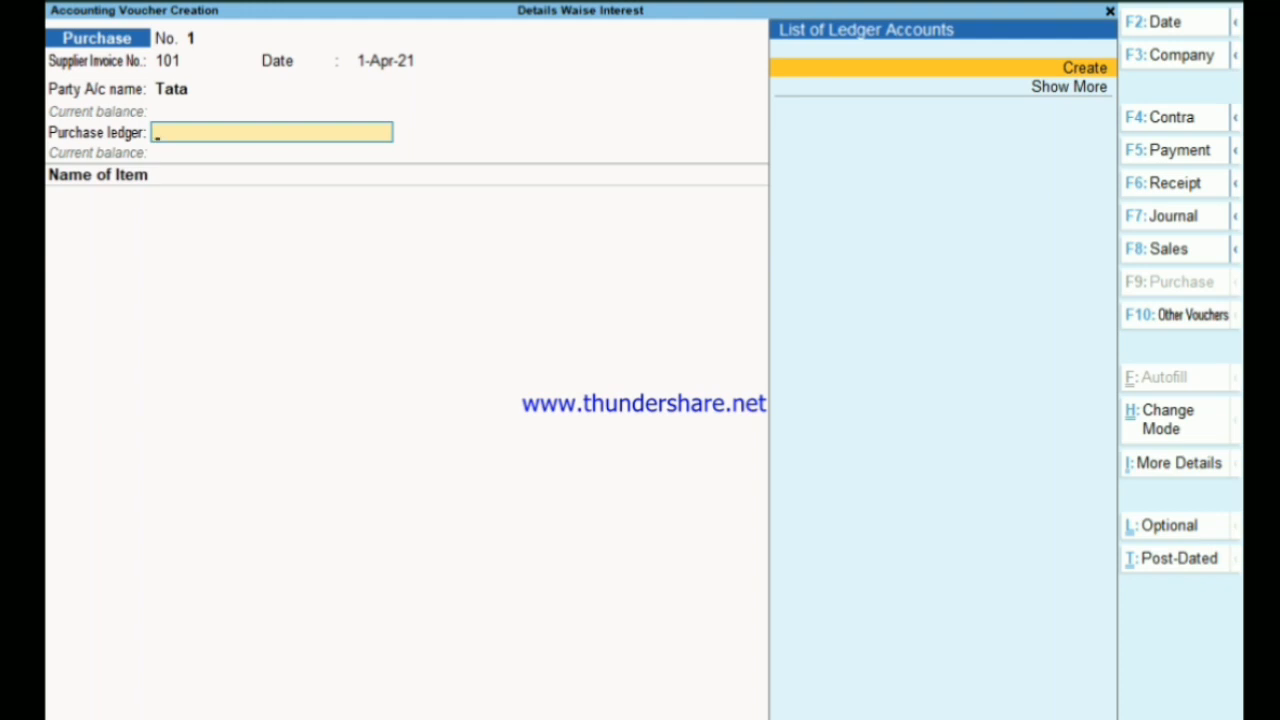
- Create a ledger named Purchase under Purchase Accounts from the voucher's purchase ledger field
{"action": "key", "text": "Return"}
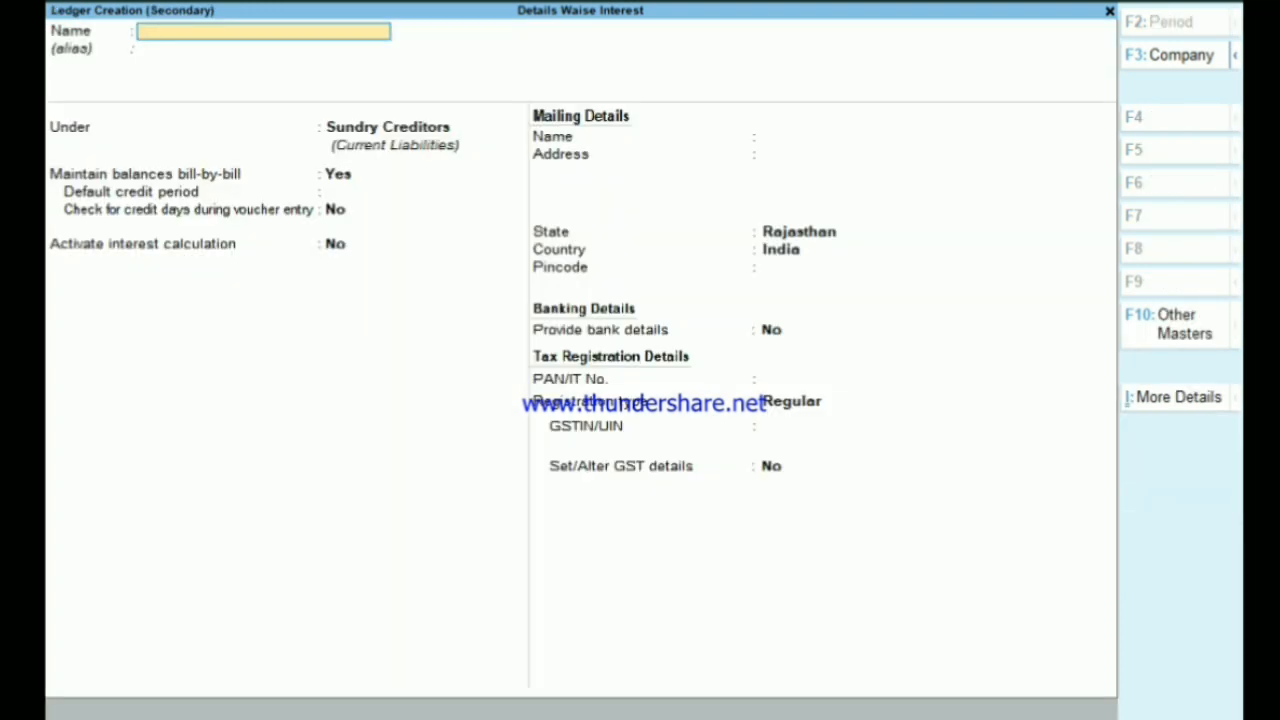
{"action": "type", "text": "P"}
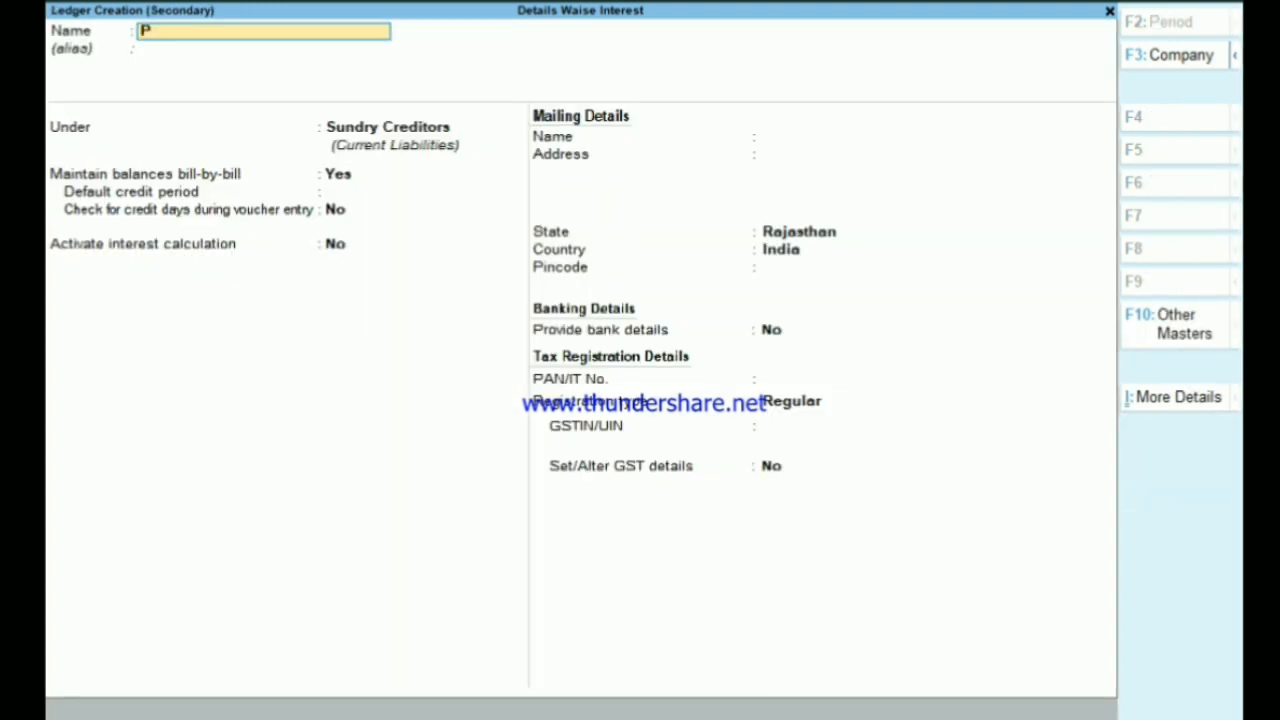
{"action": "type", "text": "urchase"}
{"action": "key", "text": "Return"}
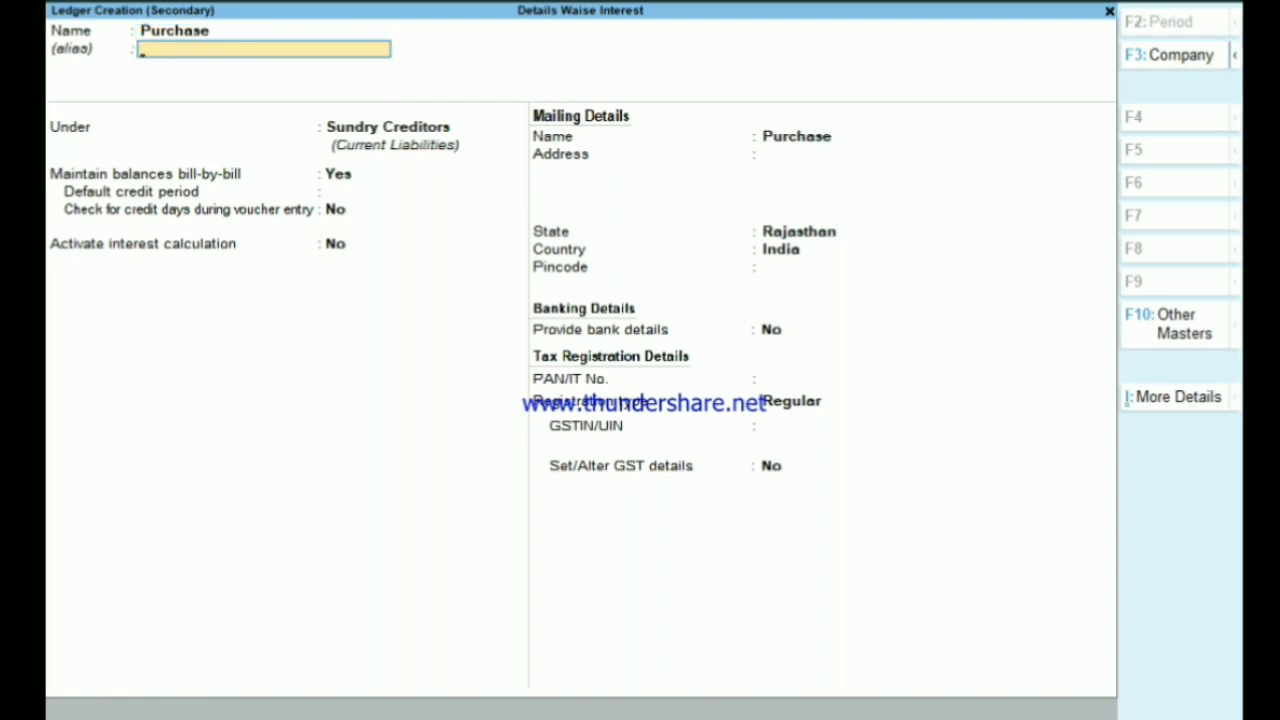
{"action": "key", "text": "Return"}
{"action": "type", "text": "Pu"}
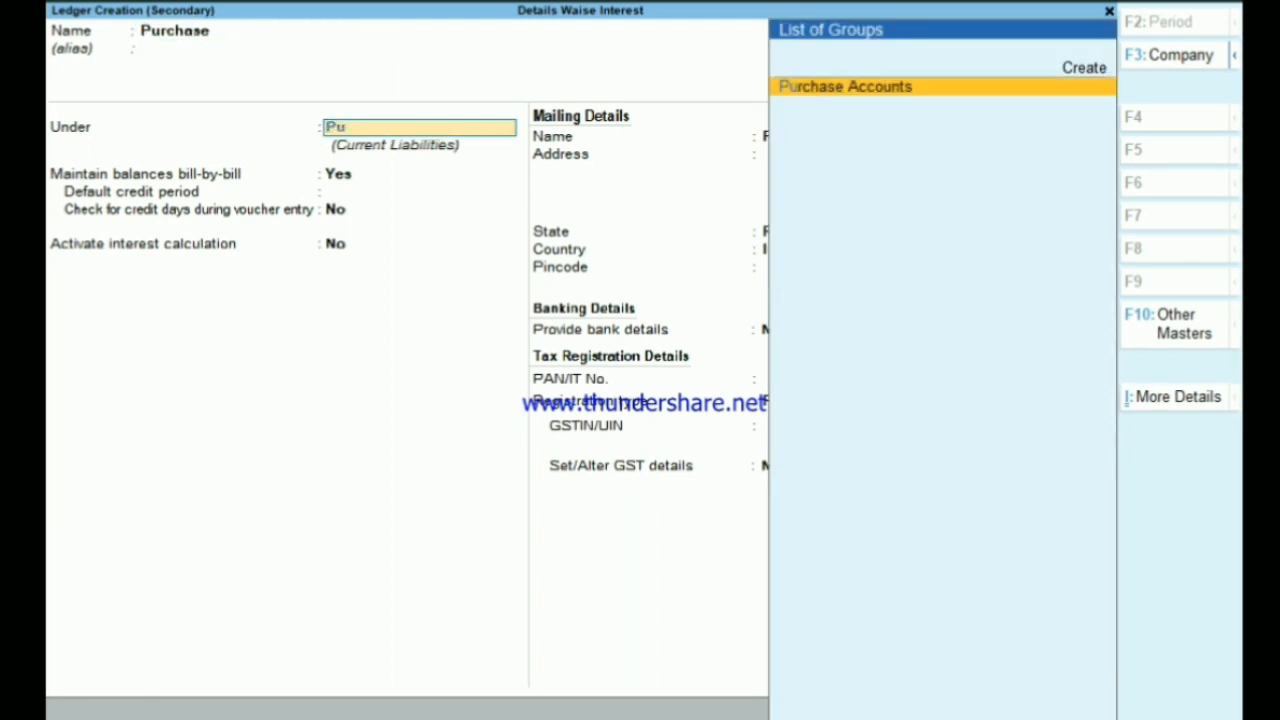
{"action": "key", "text": "Return"}
{"action": "key", "text": "Return"}
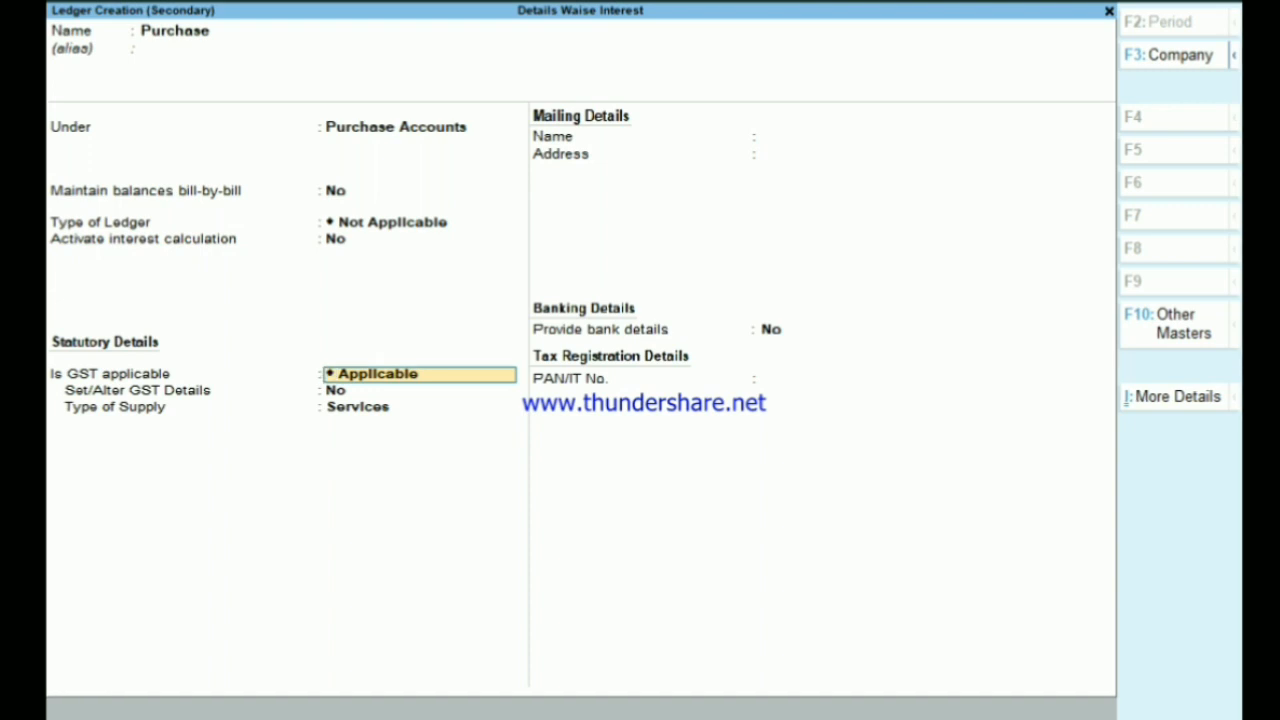
- Set GST to Not Applicable for the Purchase ledger and save it
{"action": "key", "text": "BackSpace"}
{"action": "key", "text": "Down"}
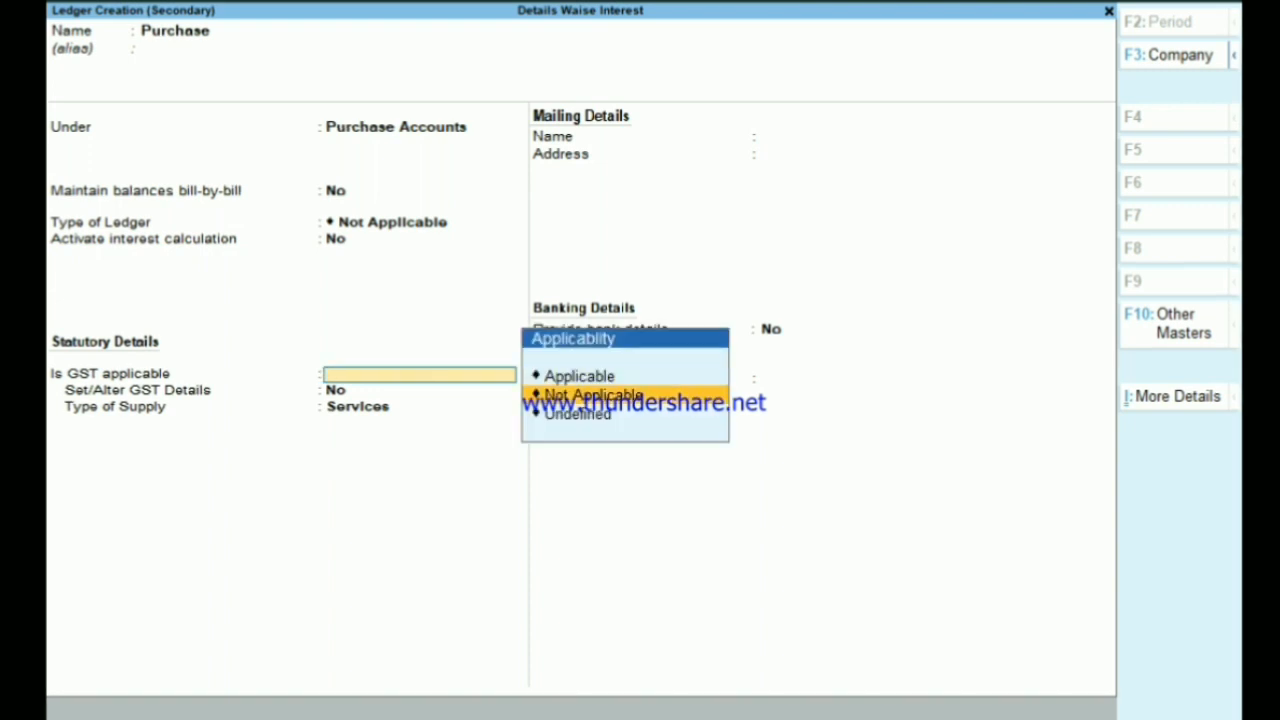
{"action": "key", "text": "Return"}
{"action": "key", "text": "Return"}
{"action": "key", "text": "Return"}
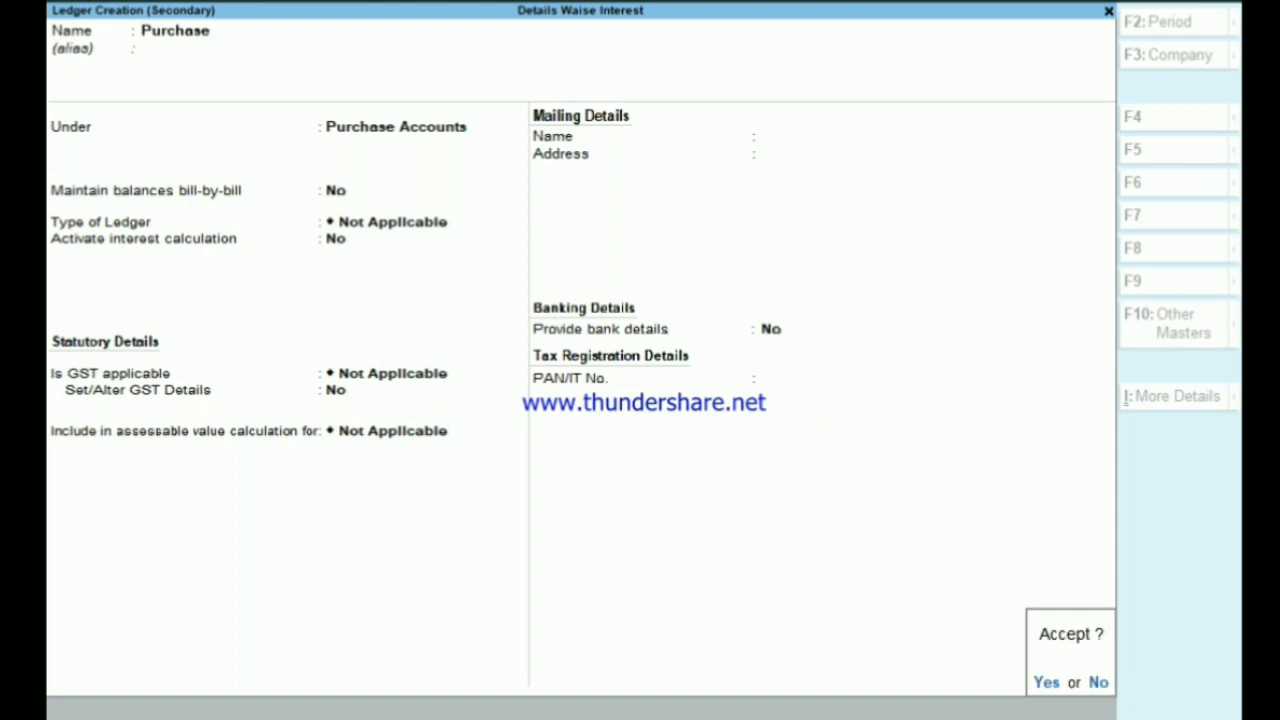
{"action": "key", "text": "Return"}
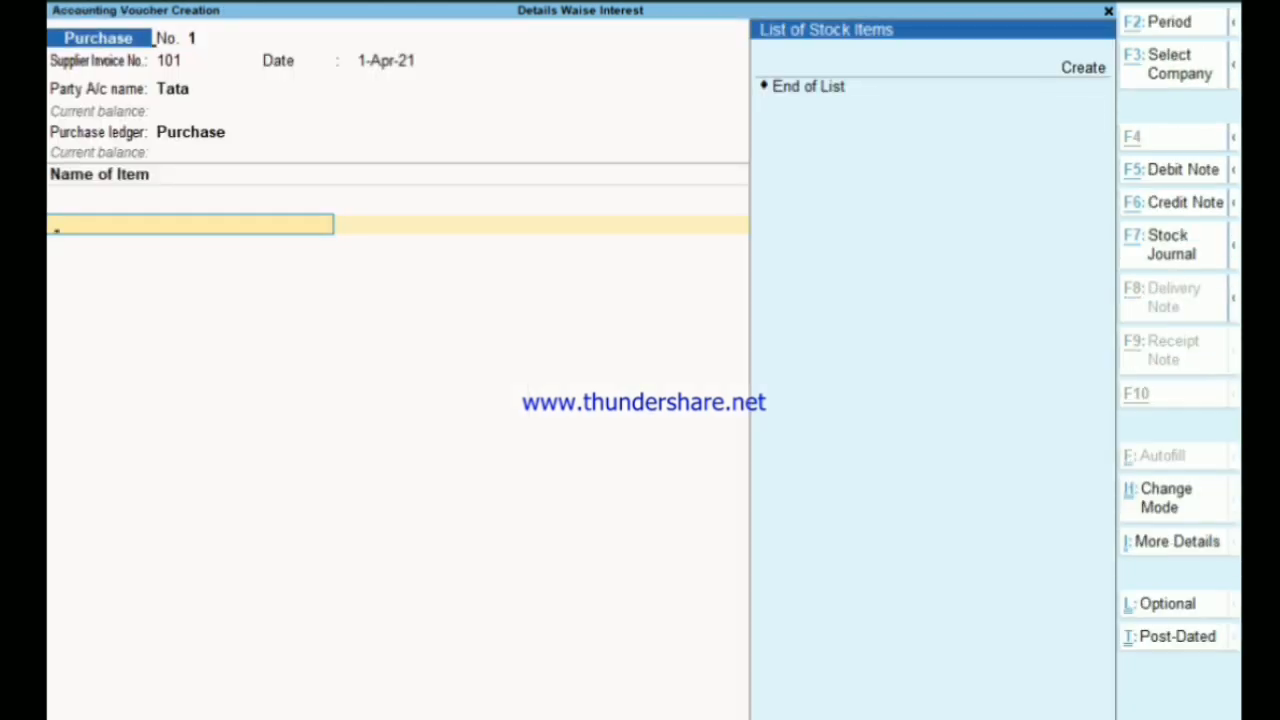
- Create a stock item named Mobiles under the Primary group for the purchase voucher
{"action": "key", "text": "alt+c"}
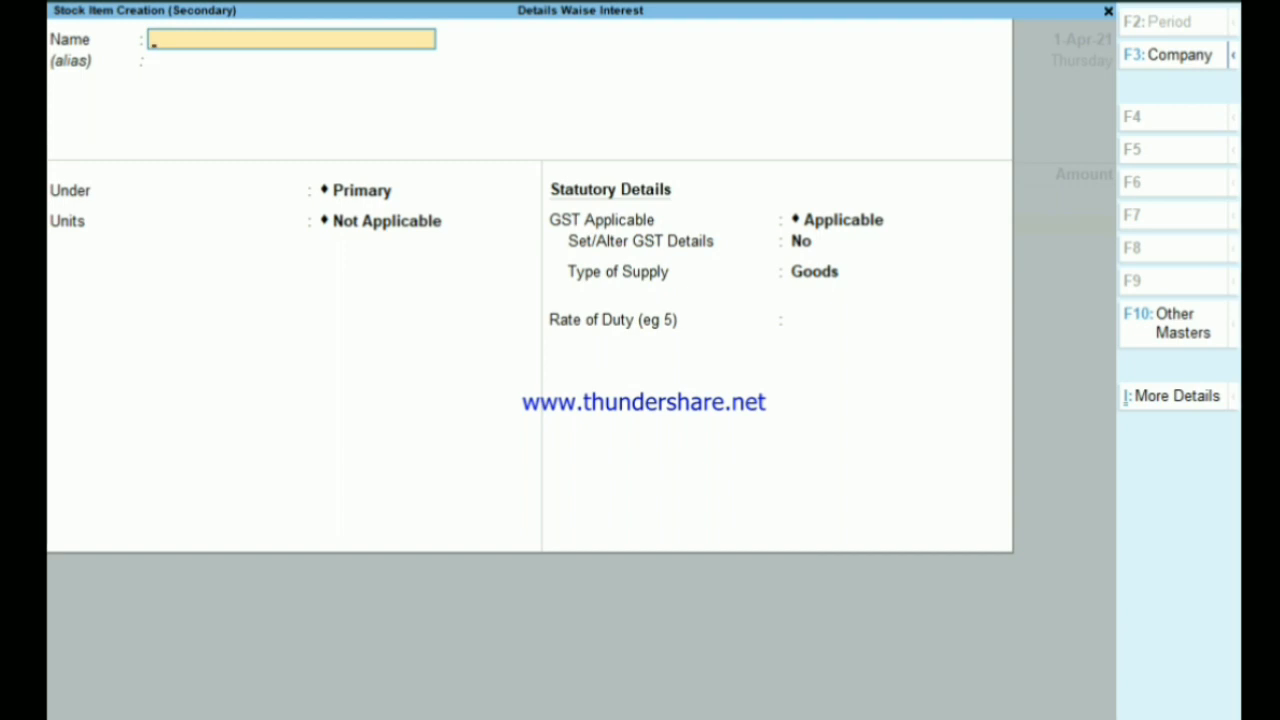
{"action": "type", "text": "Mo"}
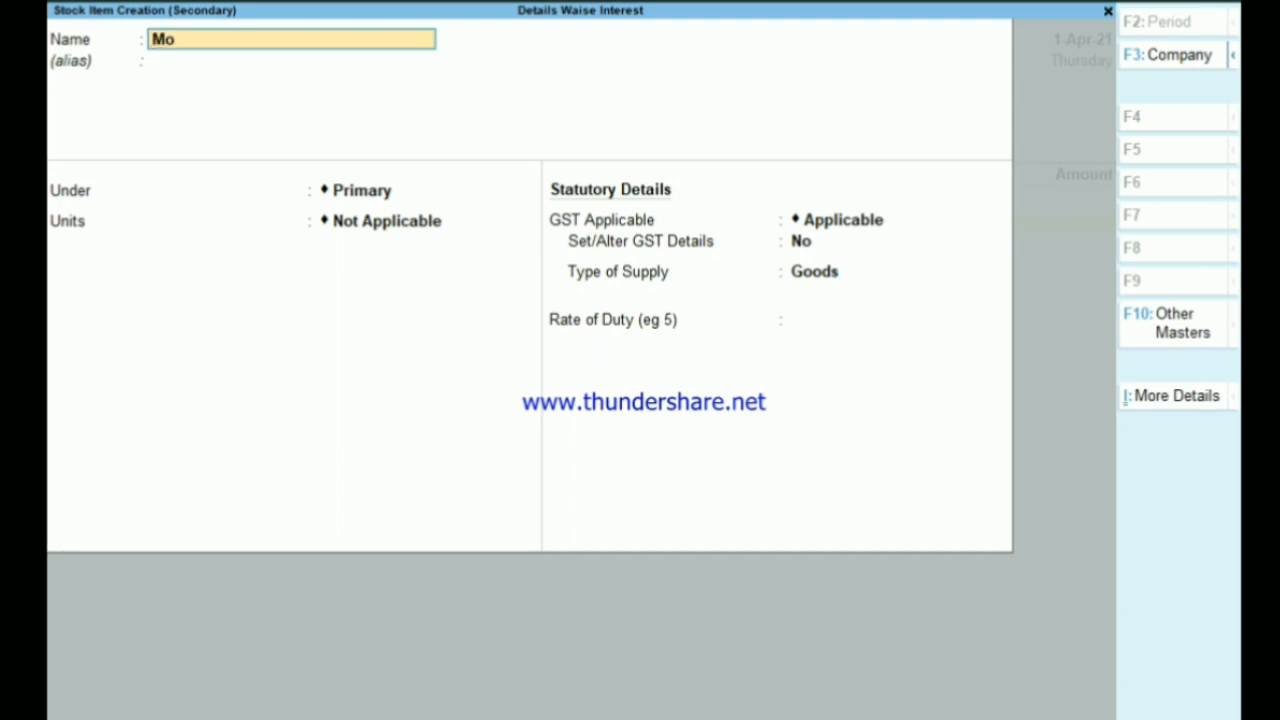
{"action": "type", "text": "biles"}
{"action": "key", "text": "Return"}
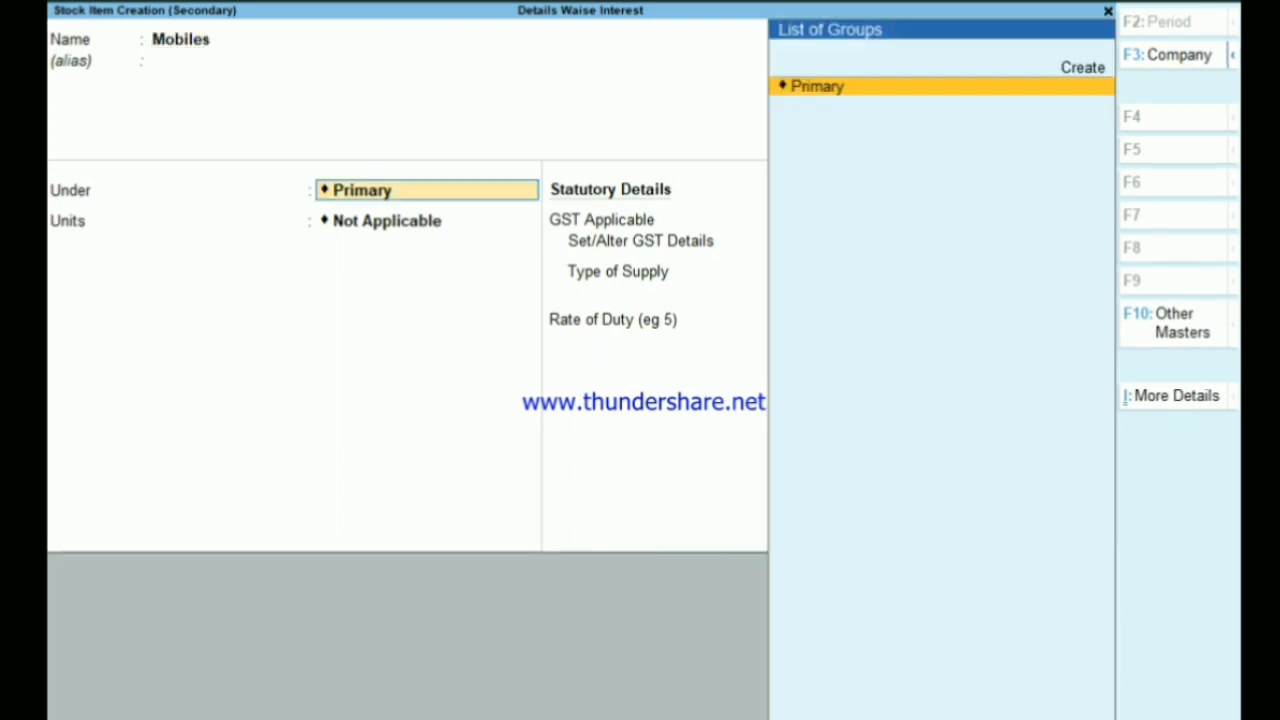
{"action": "key", "text": "Return"}
- Create a simple unit for the Mobiles item with symbol nos and formal name Numbers
{"action": "key", "text": "alt+c"}
{"action": "type", "text": "n"}
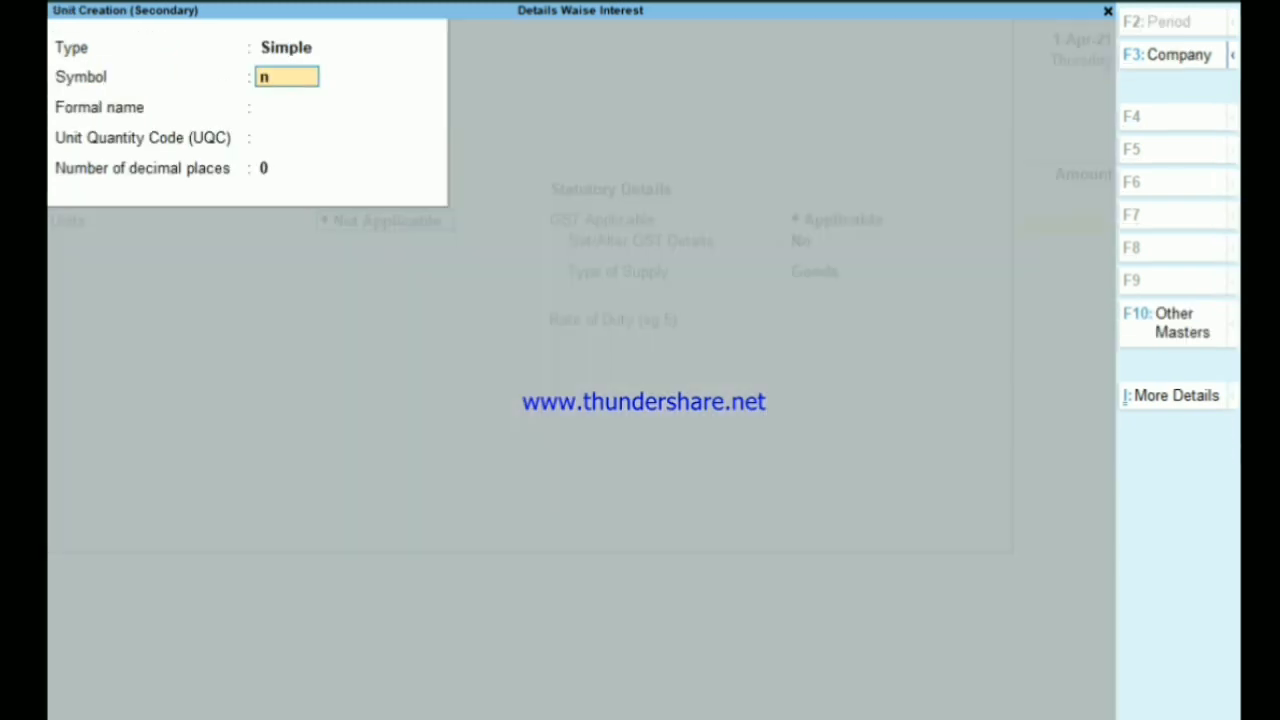
{"action": "type", "text": "os"}
{"action": "key", "text": "Return"}
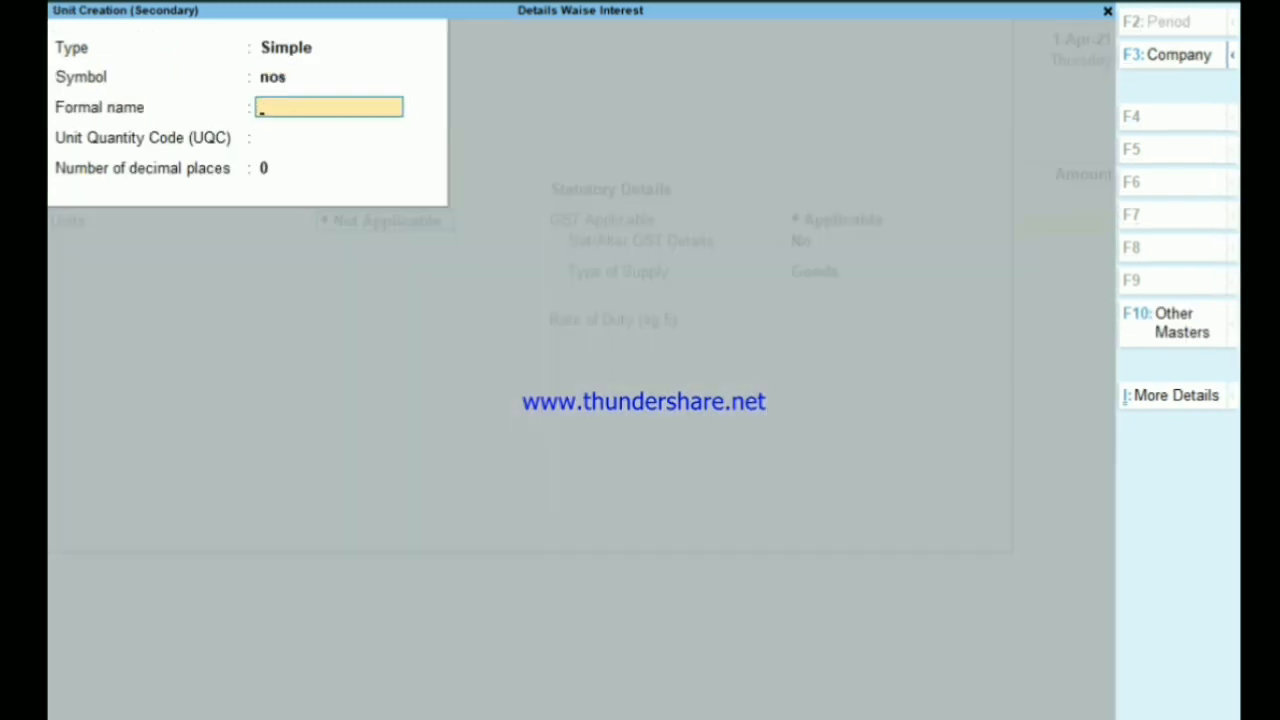
{"action": "type", "text": "Nos"}
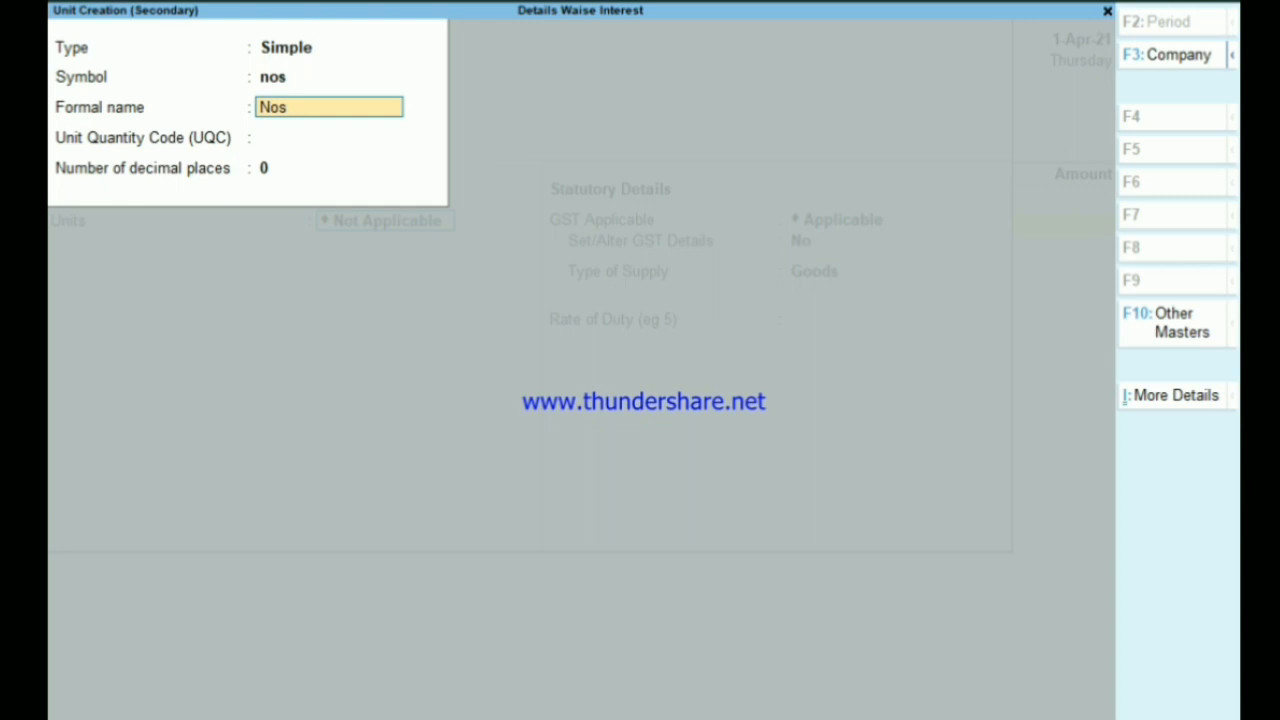
{"action": "key", "text": "BackSpace"}
{"action": "key", "text": "BackSpace"}
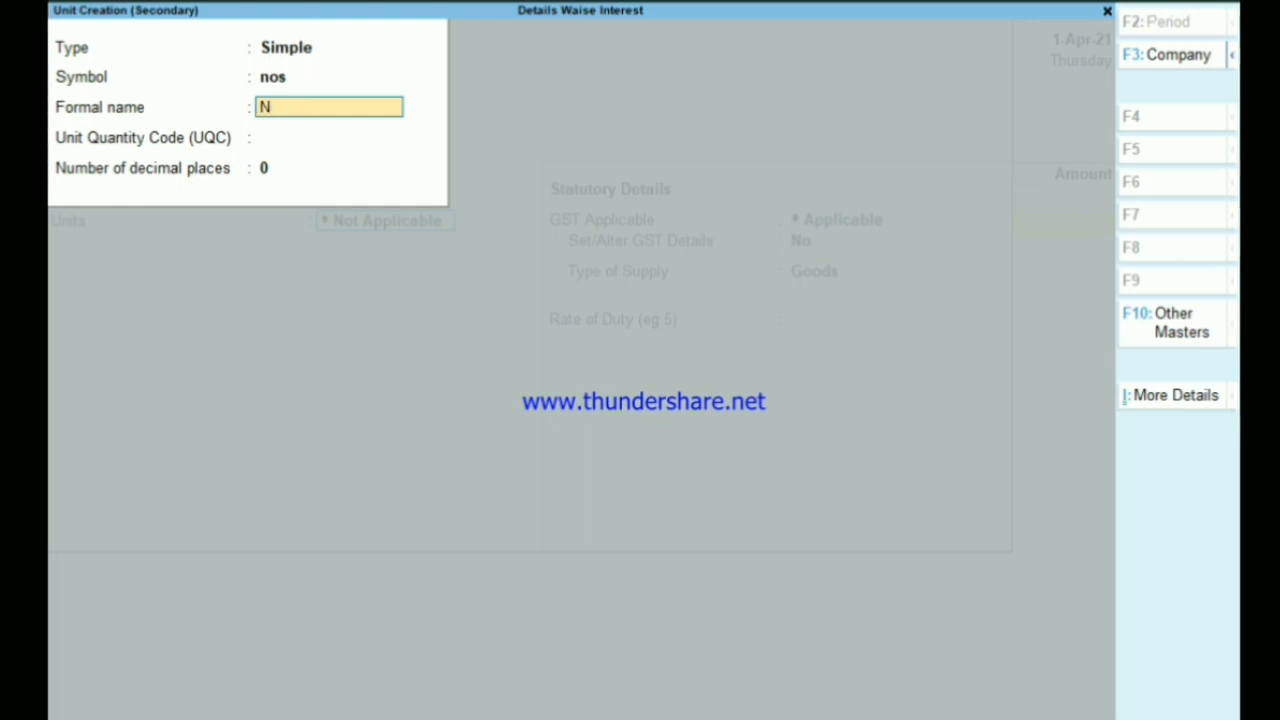
{"action": "type", "text": "umbers"}
{"action": "key", "text": "Return"}
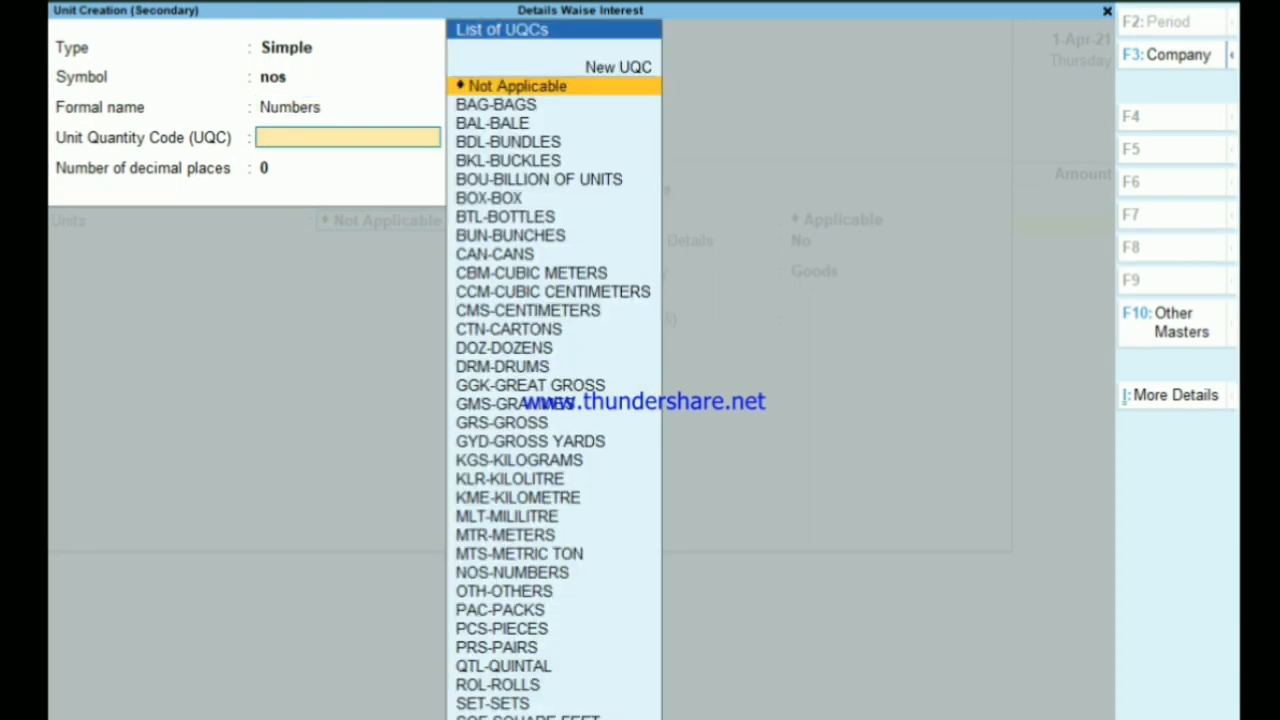
- Assign the unit quantity code NOS-NUMBERS with 0 decimal places and save the unit
{"action": "type", "text": "nos"}
{"action": "key", "text": "Return"}
{"action": "key", "text": "Return"}
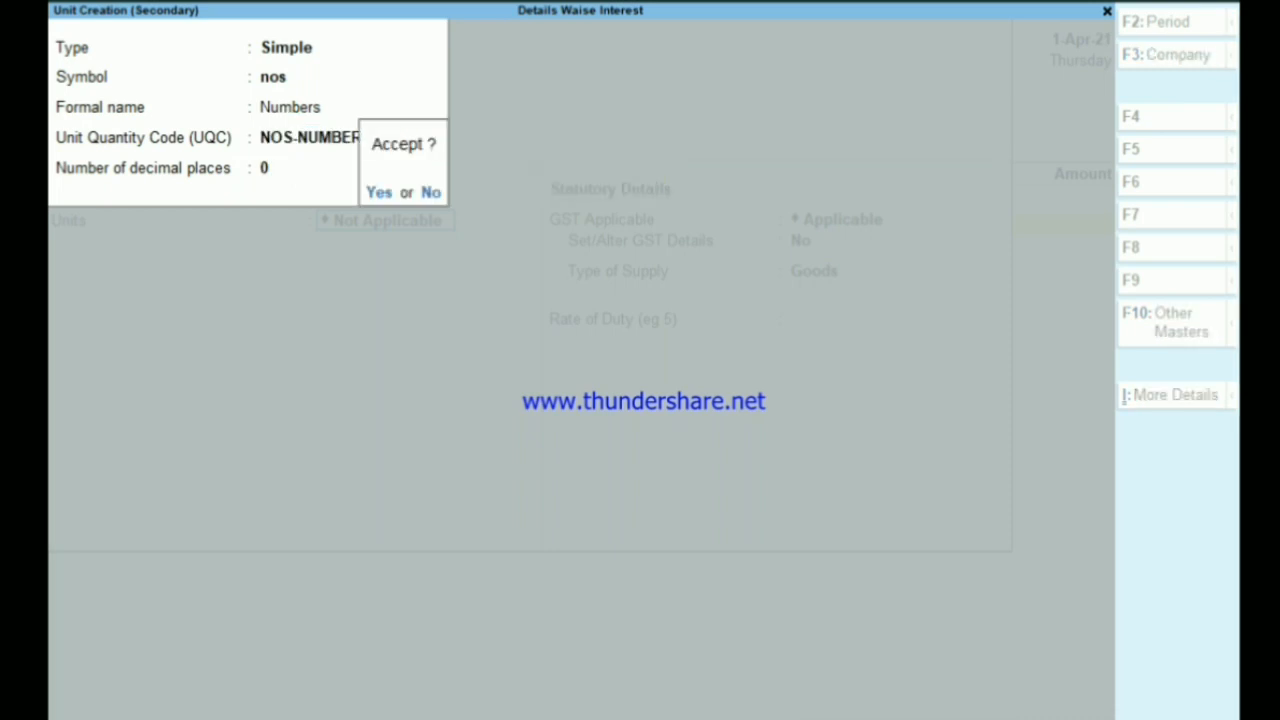
{"action": "key", "text": "Return"}
- Apply the nos unit to Mobiles, set GST to Not Applicable, leave the duty rate blank and save the item
{"action": "key", "text": "Return"}
{"action": "key", "text": "Return"}
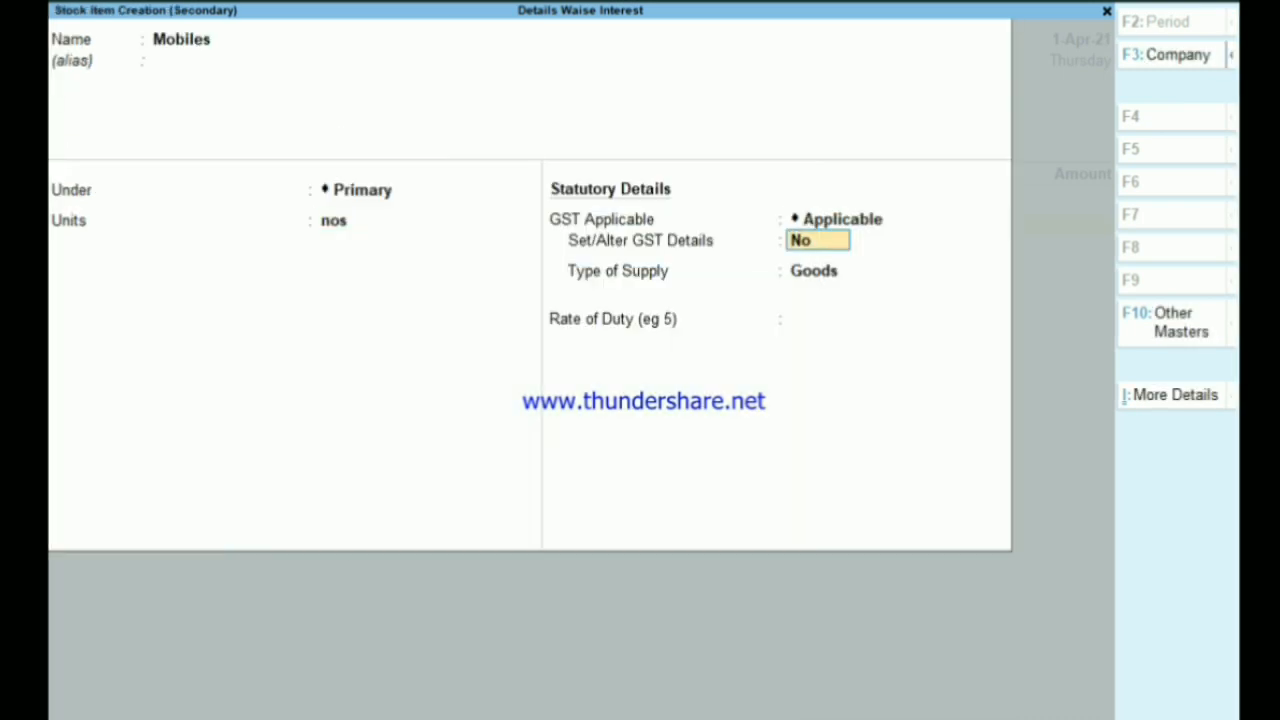
{"action": "key", "text": "BackSpace"}
{"action": "key", "text": "Down"}
{"action": "key", "text": "Return"}
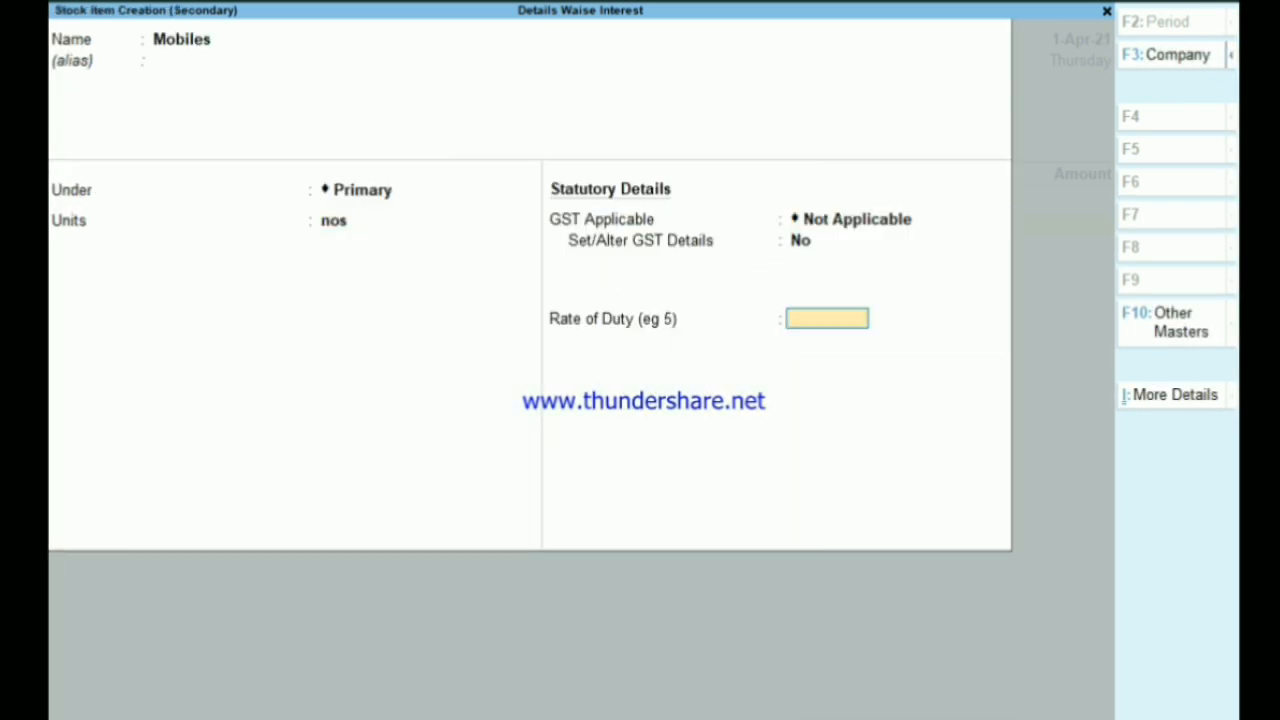
{"action": "key", "text": "Return"}
{"action": "key", "text": "Return"}
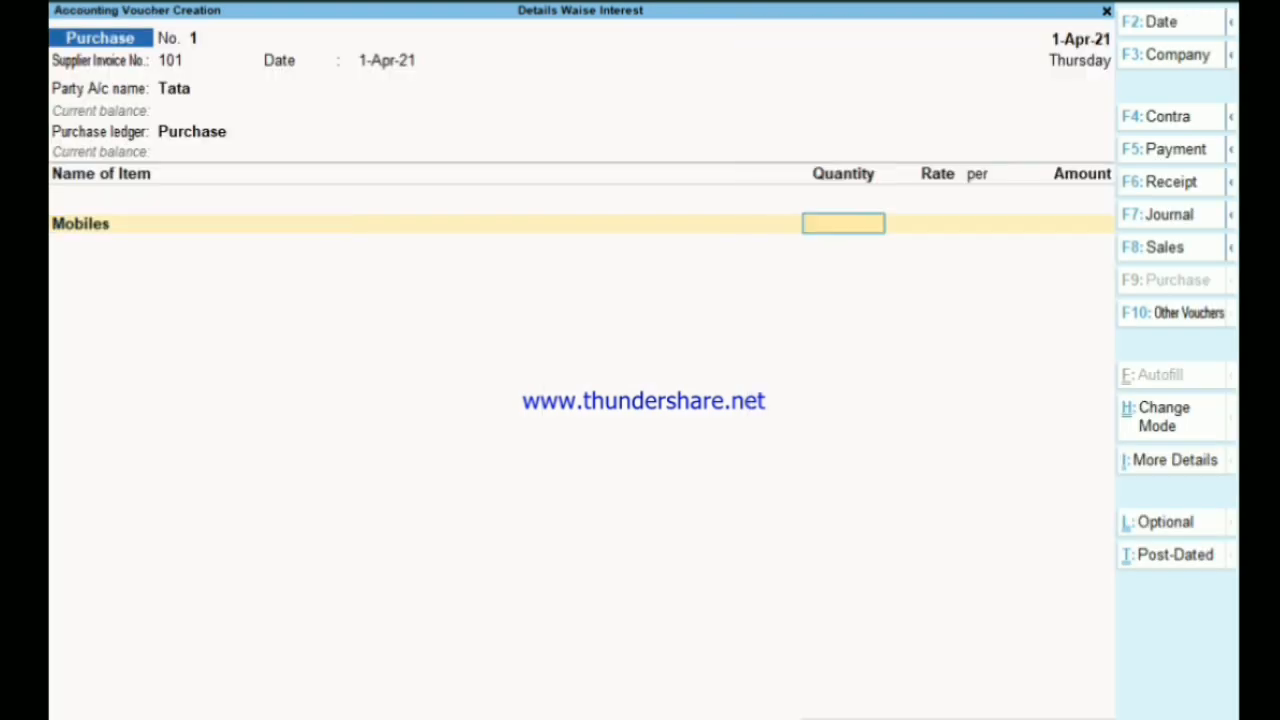
- Enter a quantity of 10 nos of Mobiles at a rate of 12,000 per nos and end the item list
{"action": "type", "text": "10"}
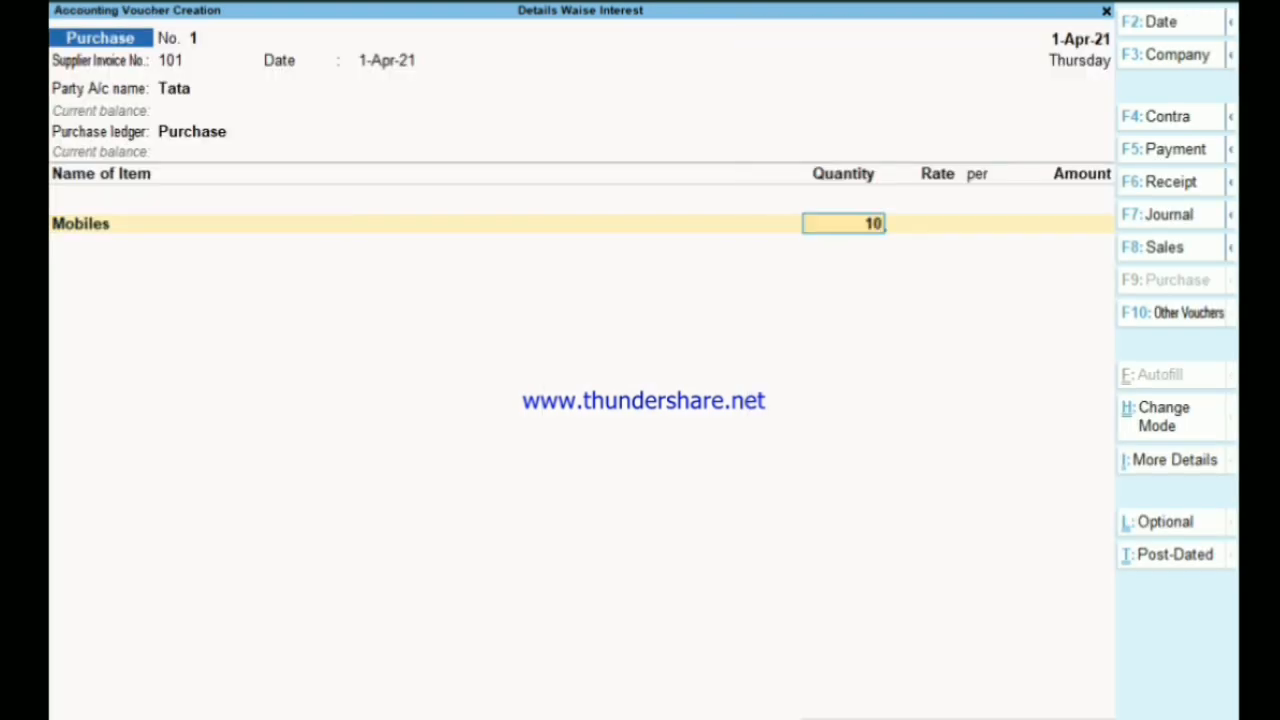
{"action": "key", "text": "Return"}
{"action": "type", "text": "12000"}
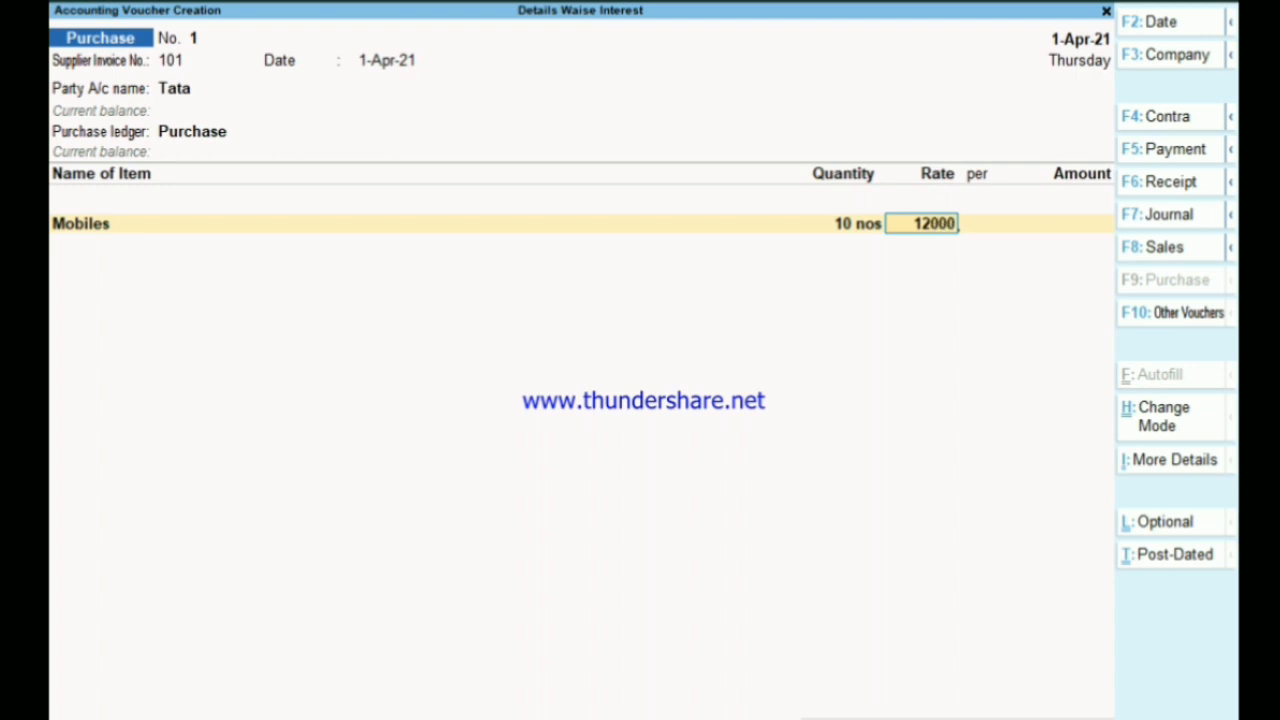
{"action": "key", "text": "Return"}
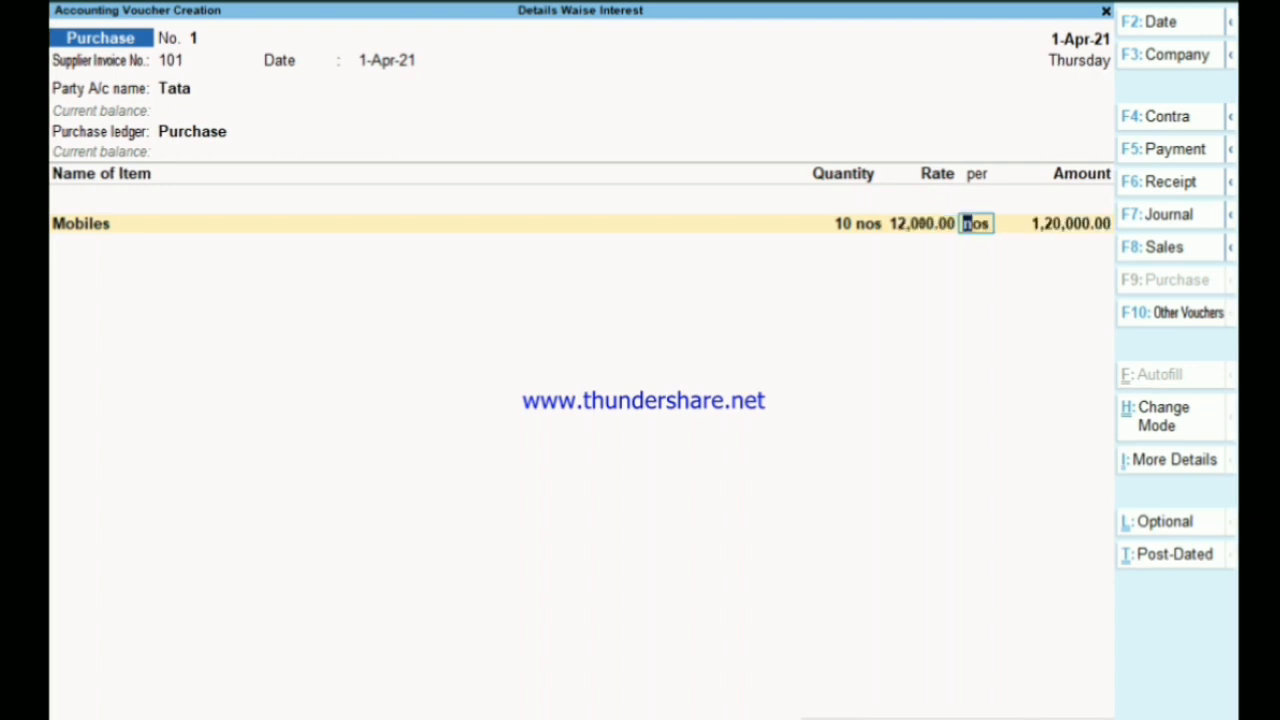
{"action": "key", "text": "Return"}
{"action": "key", "text": "Return"}
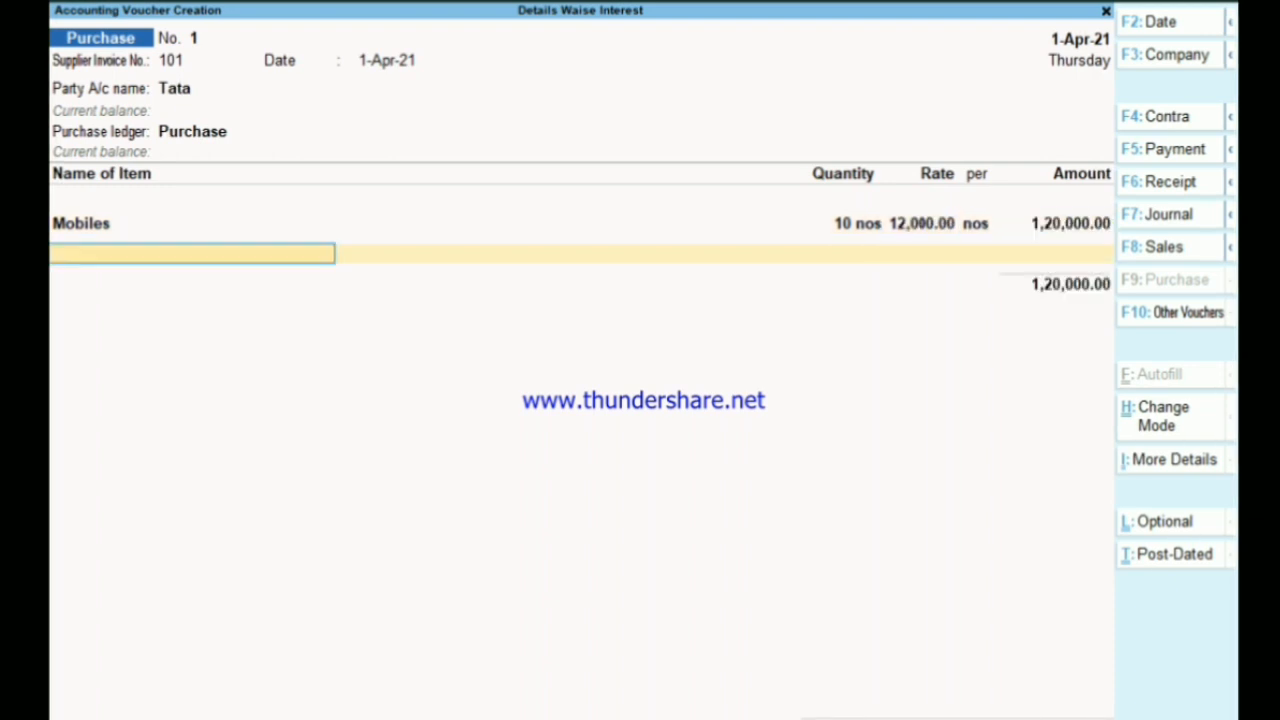
{"action": "key", "text": "Return"}
{"action": "key", "text": "Return"}
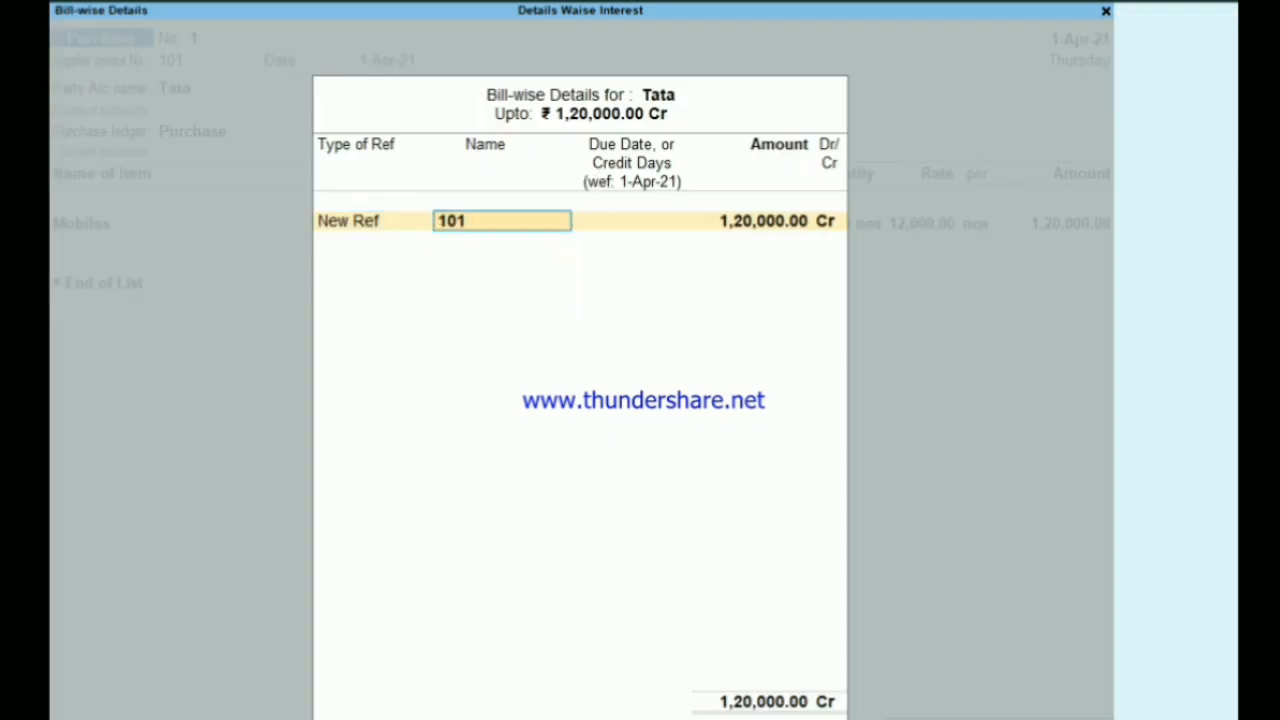
- Allocate Tata's full 1,20,000 credit to New Ref 101 without a due date, save the purchase voucher and leave voucher entry
{"action": "key", "text": "Return"}
{"action": "key", "text": "Return"}
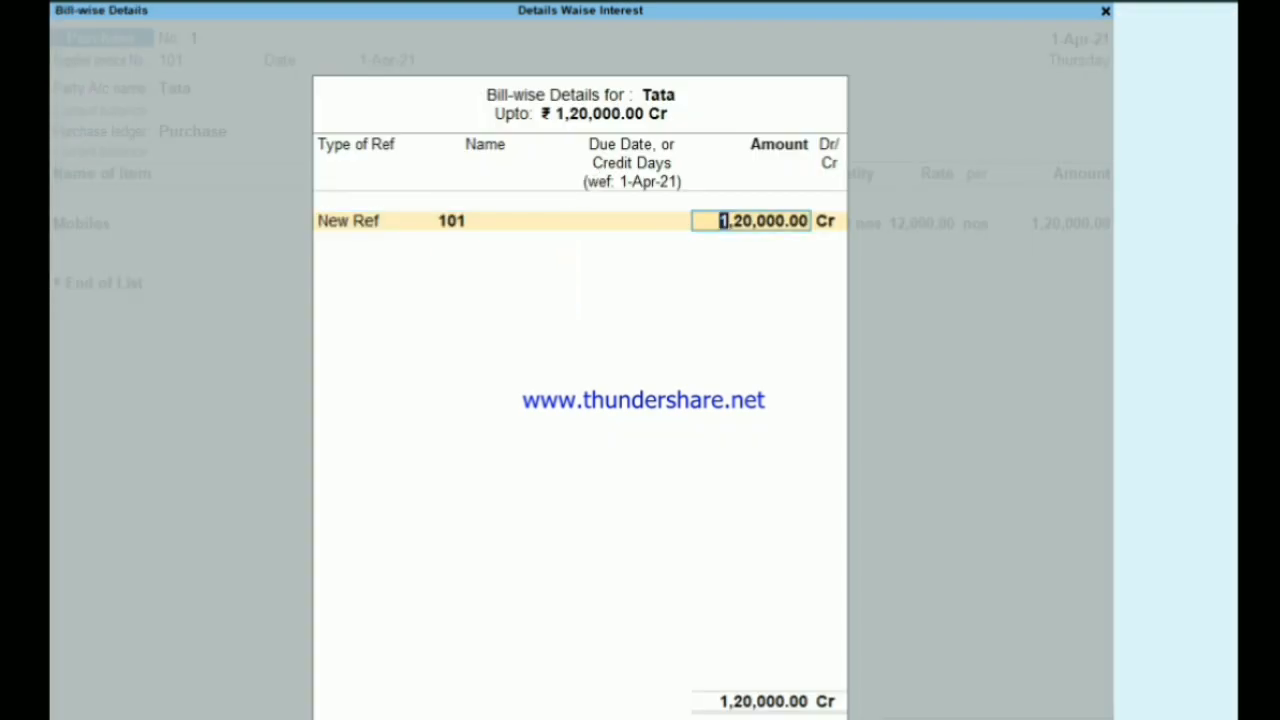
{"action": "key", "text": "BackSpace"}
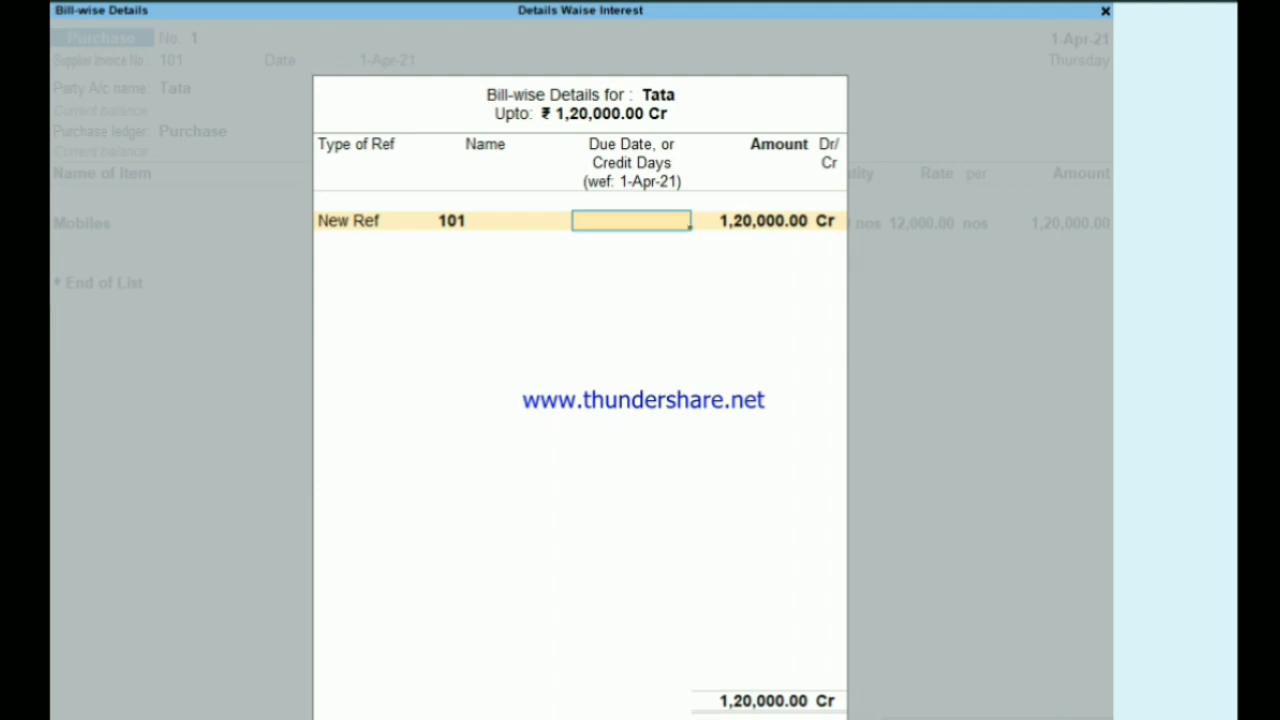
{"action": "key", "text": "Return"}
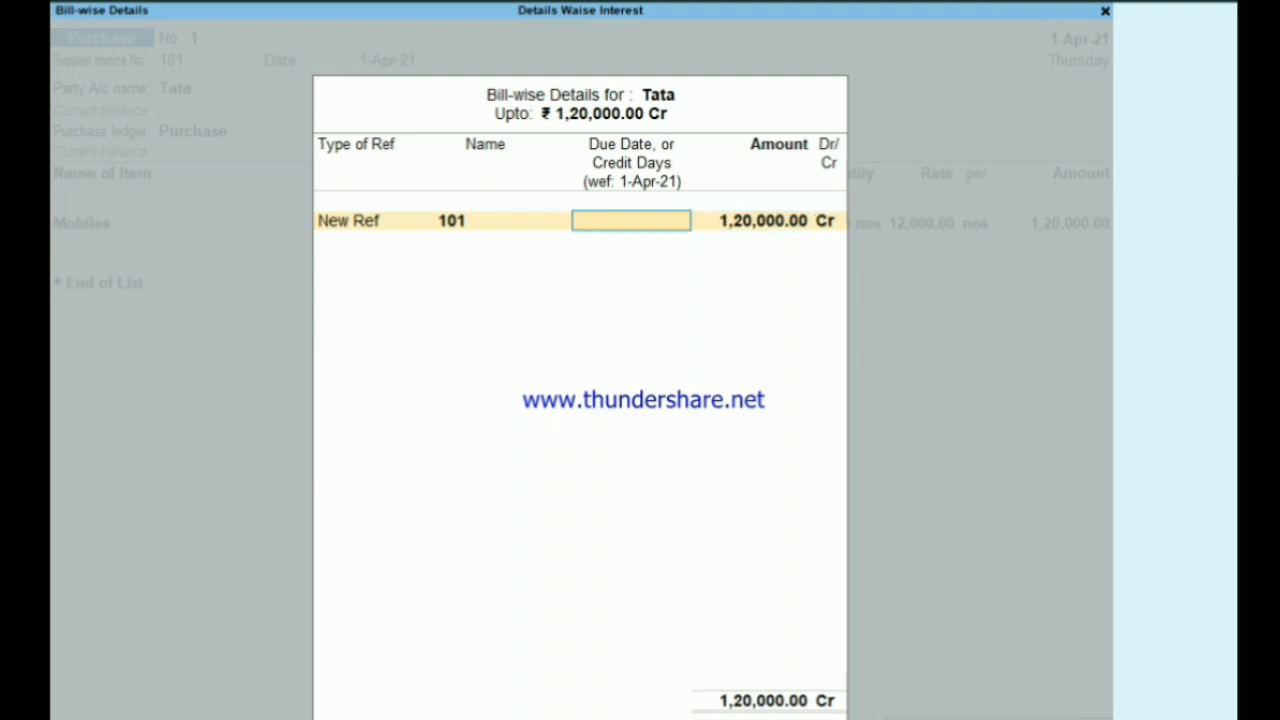
{"action": "key", "text": "BackSpace"}
{"action": "key", "text": "Return"}
{"action": "key", "text": "Return"}
{"action": "key", "text": "Return"}
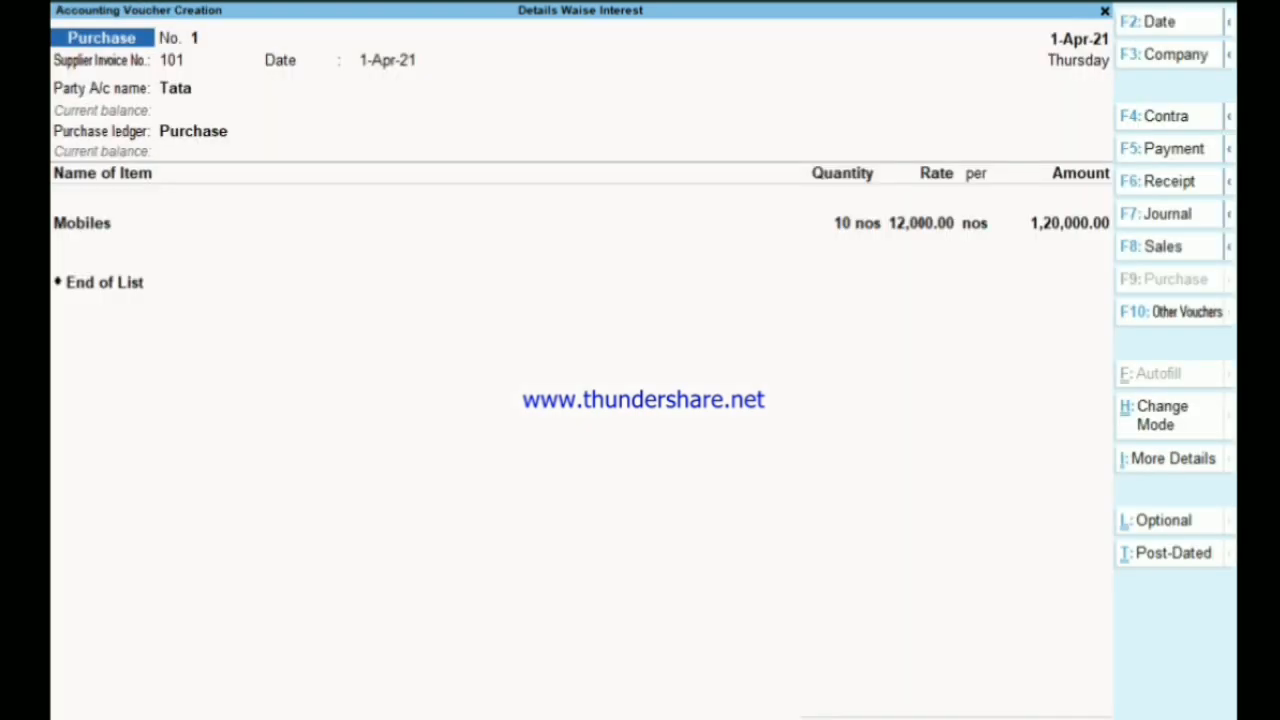
{"action": "key", "text": "Return"}
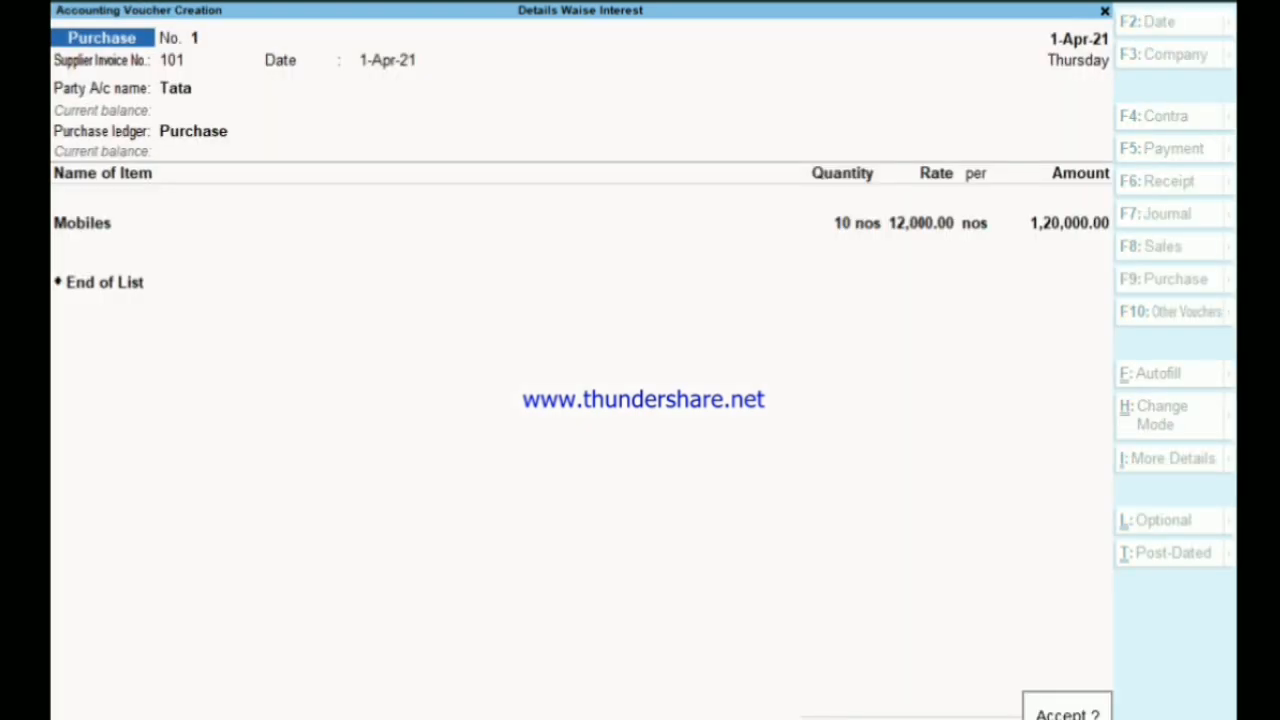
{"action": "key", "text": "Return"}
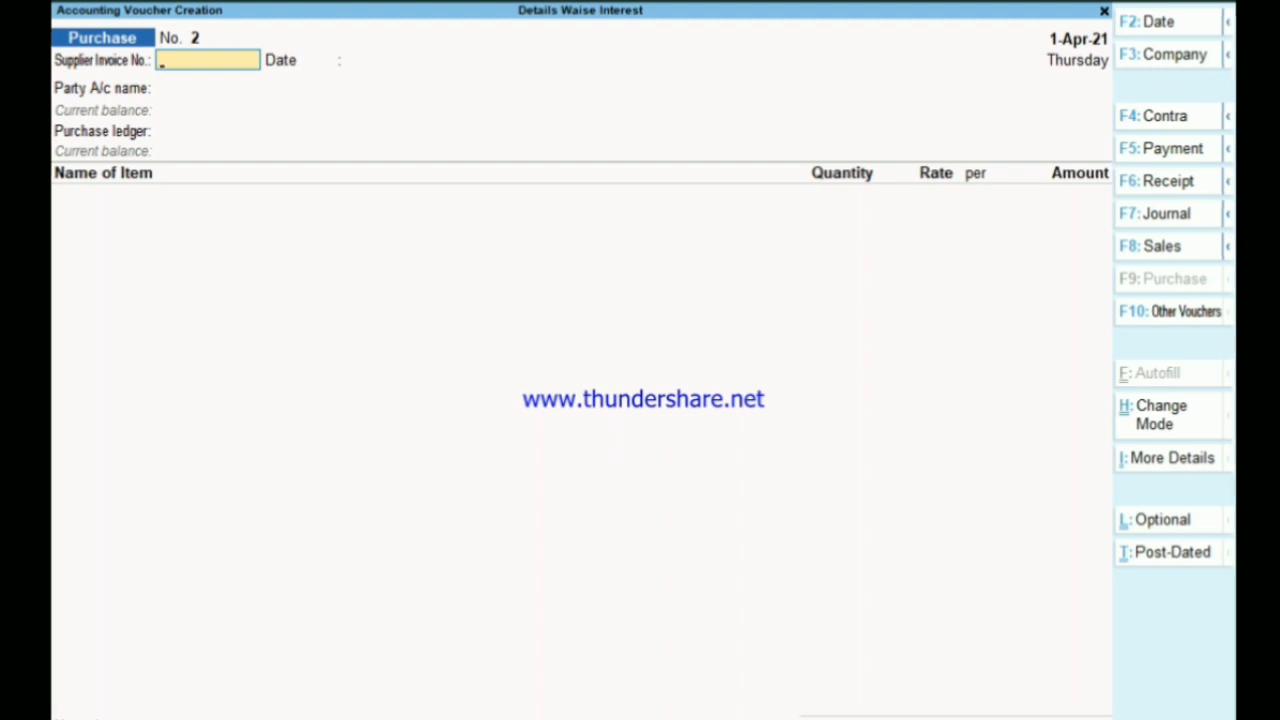
{"action": "key", "text": "Escape"}
- Set the current date to 1-Feb-2022
{"action": "key", "text": "Down"}
{"action": "key", "text": "Down"}
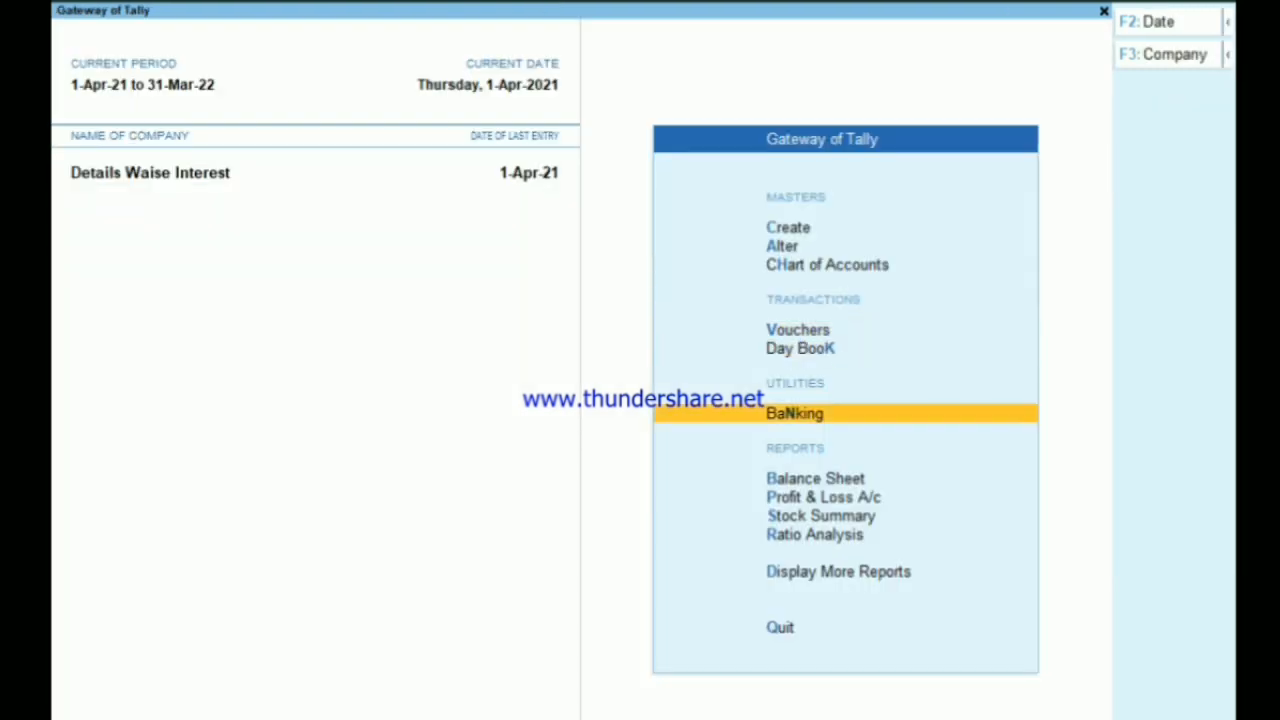
{"action": "key", "text": "F2"}
{"action": "type", "text": "1"}
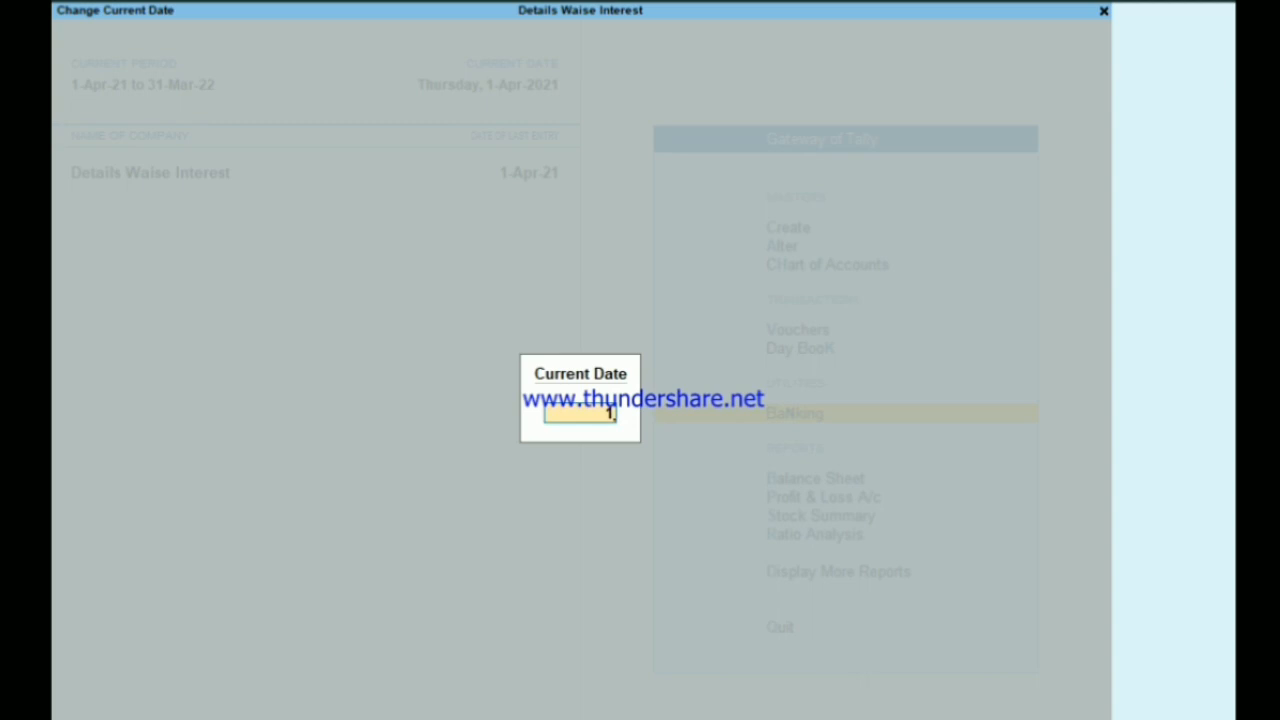
{"action": "type", "text": "-2-22"}
{"action": "key", "text": "Return"}
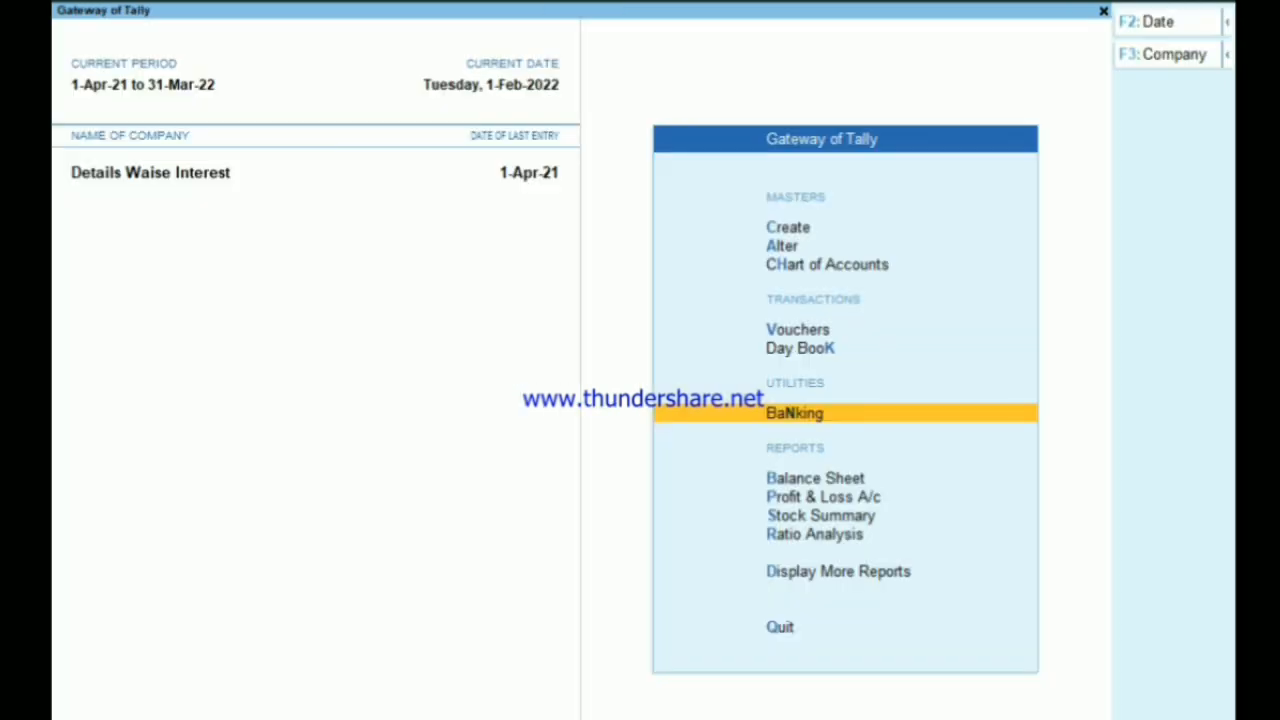
- Set the current date to 1-May-2021
{"action": "key", "text": "F2"}
{"action": "type", "text": "1-5-21"}
{"action": "key", "text": "Return"}
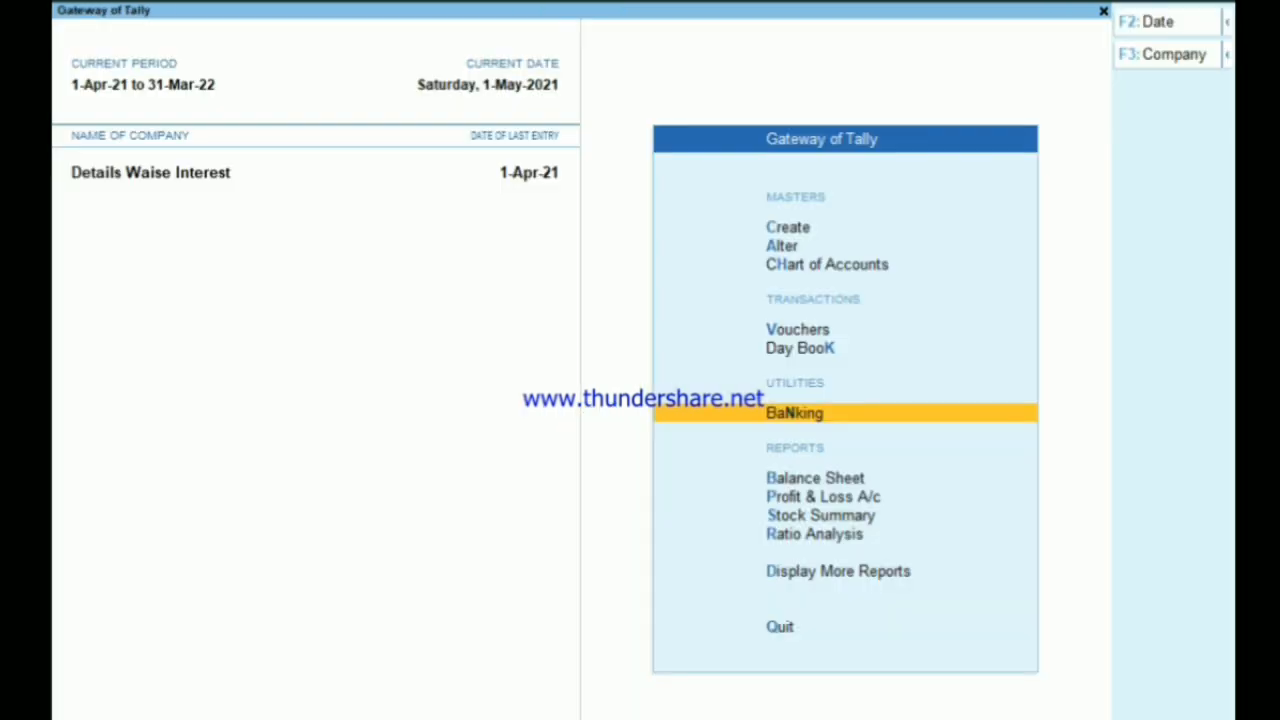
- Open Statements of Accounts among the additional display reports
{"action": "key", "text": "Down"}
{"action": "key", "text": "Down"}
{"action": "key", "text": "Down"}
{"action": "key", "text": "Down"}
{"action": "key", "text": "Down"}
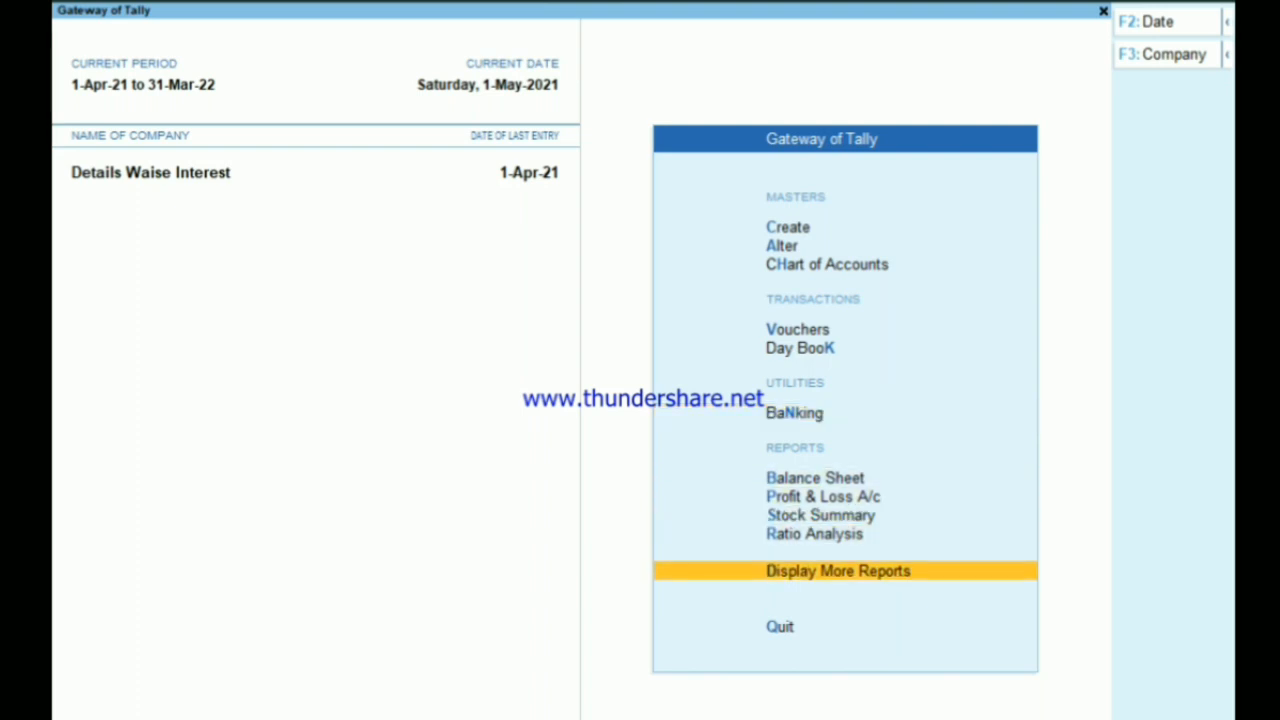
{"action": "key", "text": "Return"}
{"action": "key", "text": "Down"}
{"action": "key", "text": "Down"}
{"action": "key", "text": "Down"}
{"action": "key", "text": "Down"}
{"action": "key", "text": "Down"}
{"action": "key", "text": "Return"}
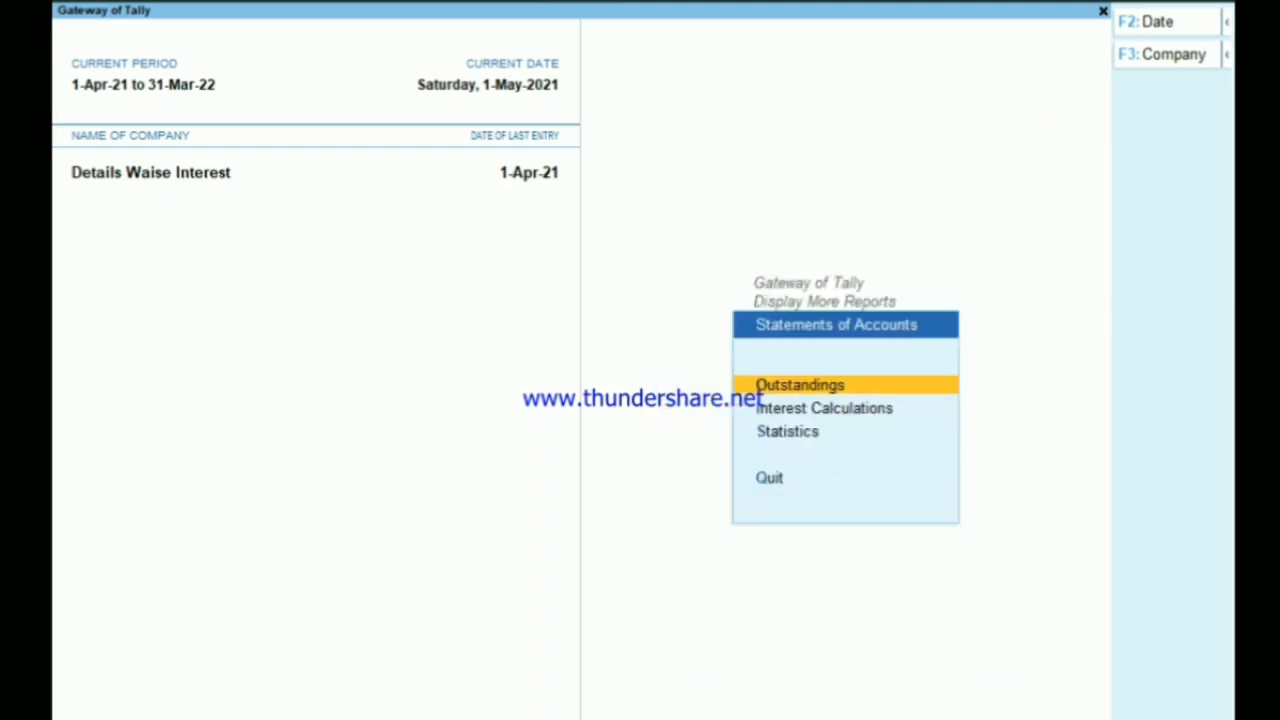
- Open the Interest Payable report from the interest calculations
{"action": "key", "text": "Down"}
{"action": "key", "text": "Return"}
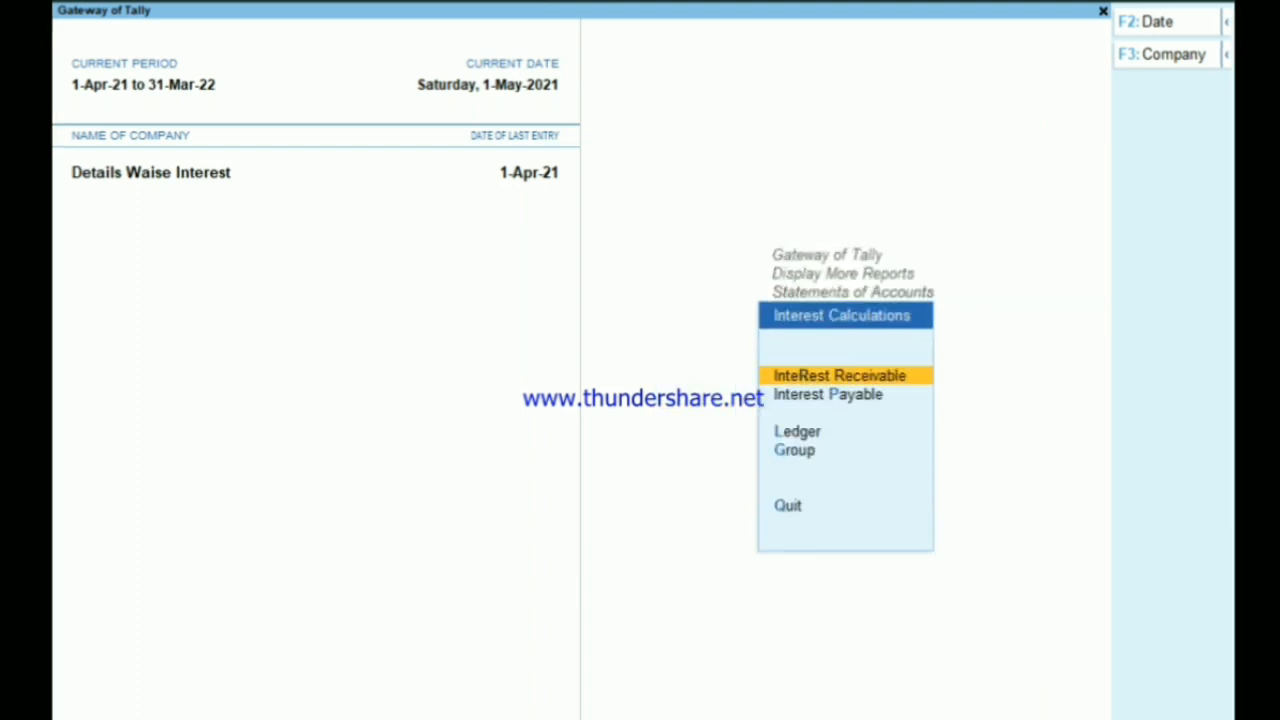
{"action": "key", "text": "Down"}
{"action": "key", "text": "Up"}
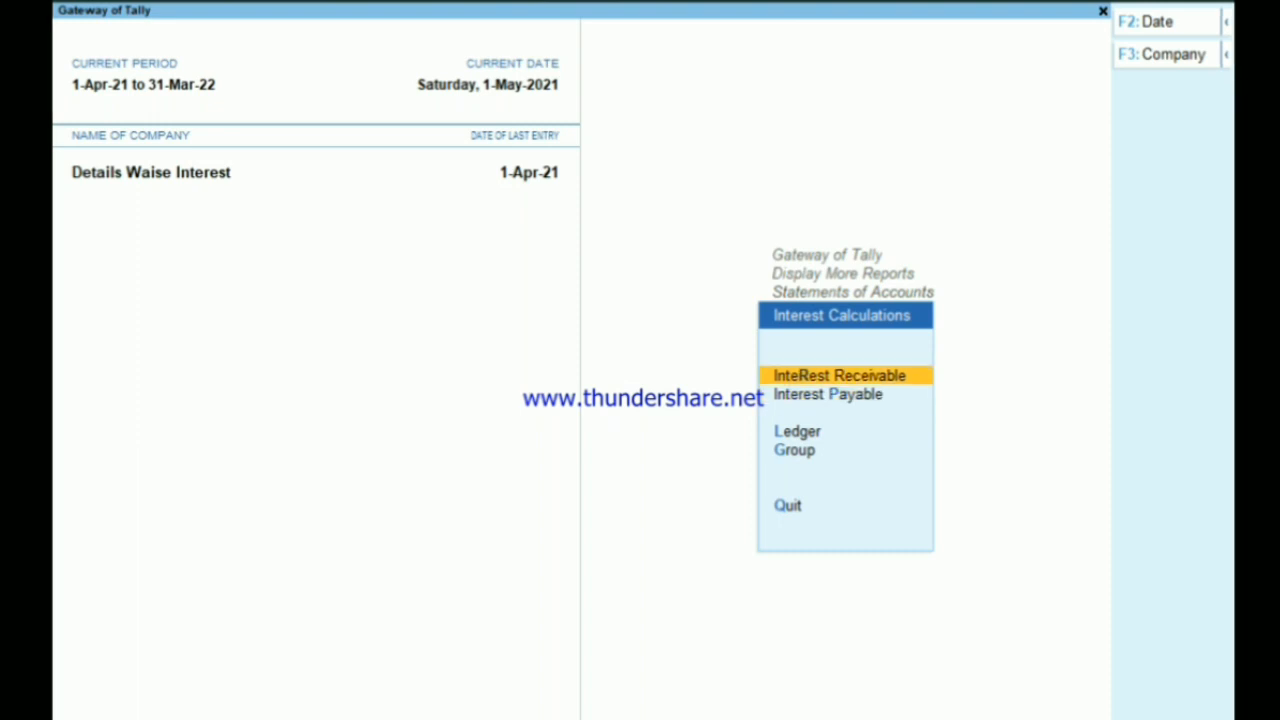
{"action": "key", "text": "Down"}
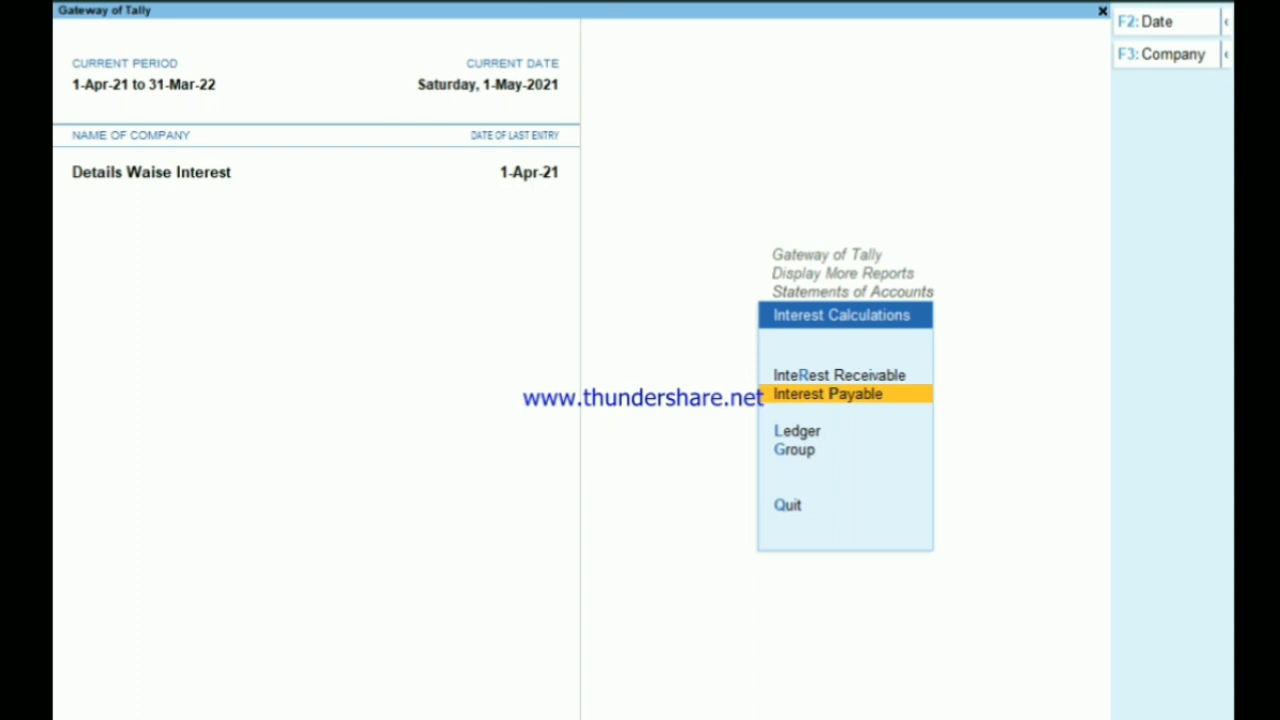
{"action": "key", "text": "Return"}
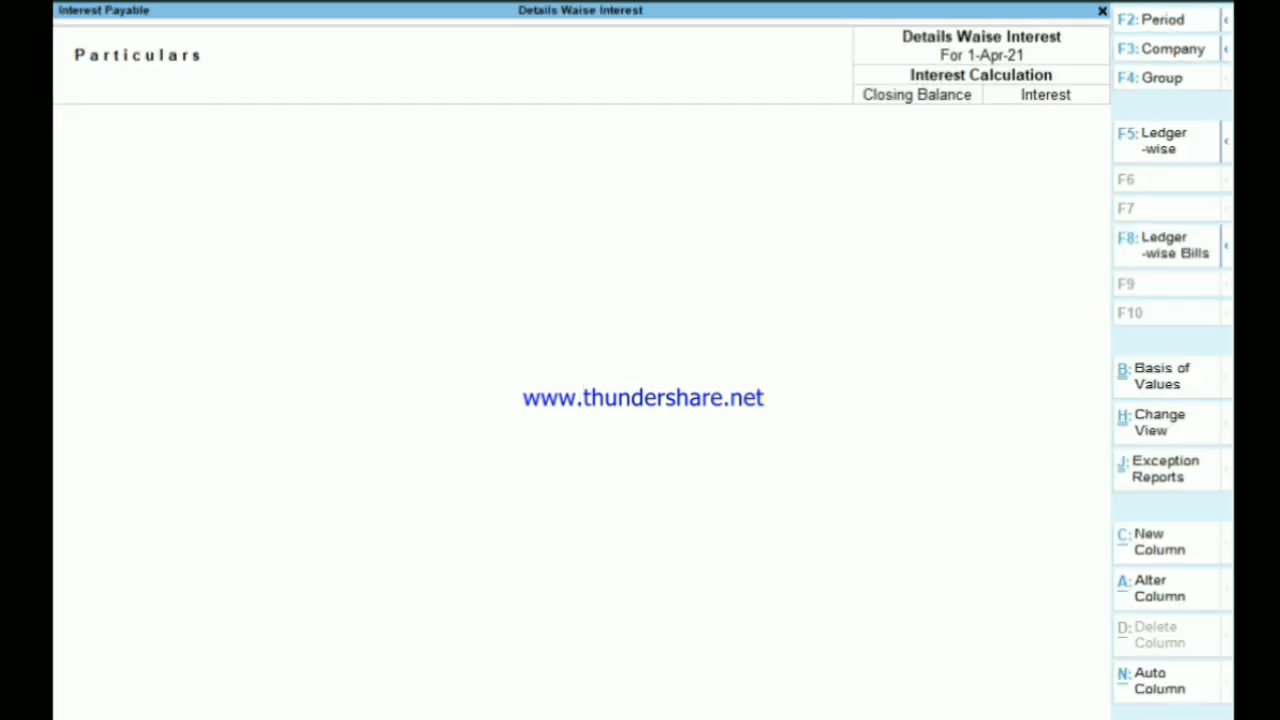
- Set the Interest Payable report's period from 1-Apr-2021 to 1-May-2021
{"action": "key", "text": "F2"}
{"action": "key", "text": "Return"}
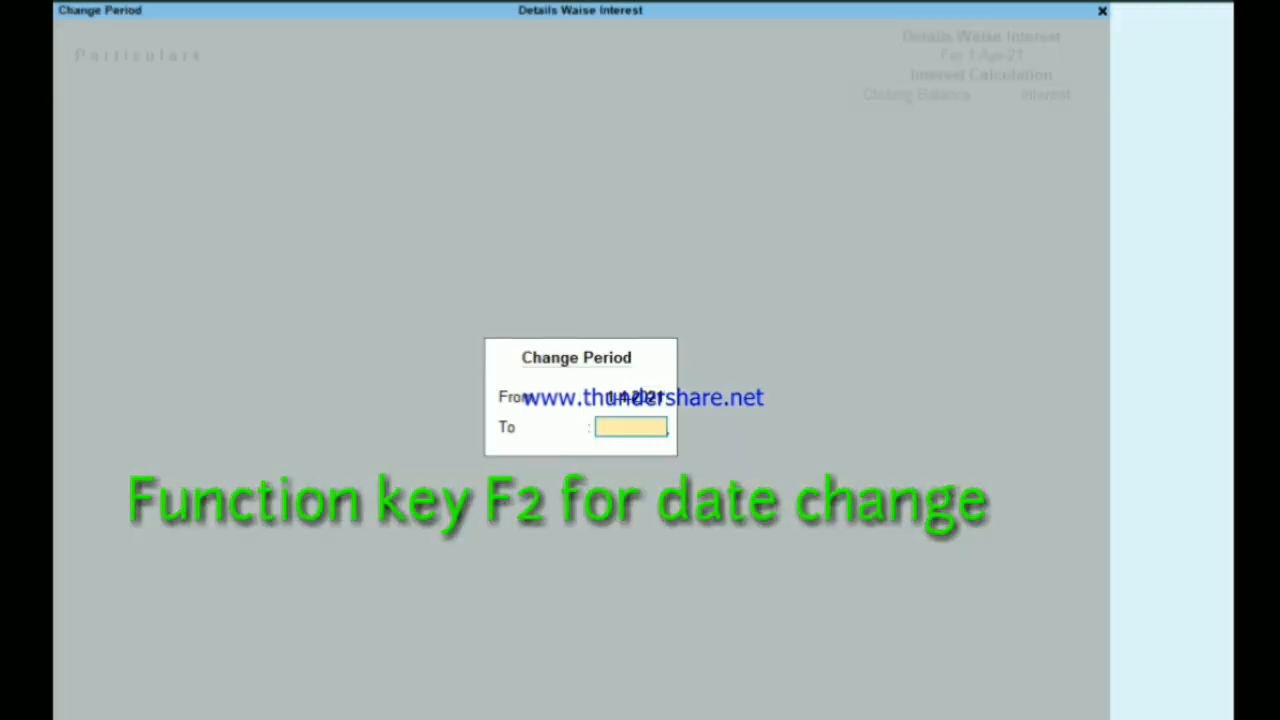
{"action": "type", "text": "1-5"}
{"action": "key", "text": "Return"}
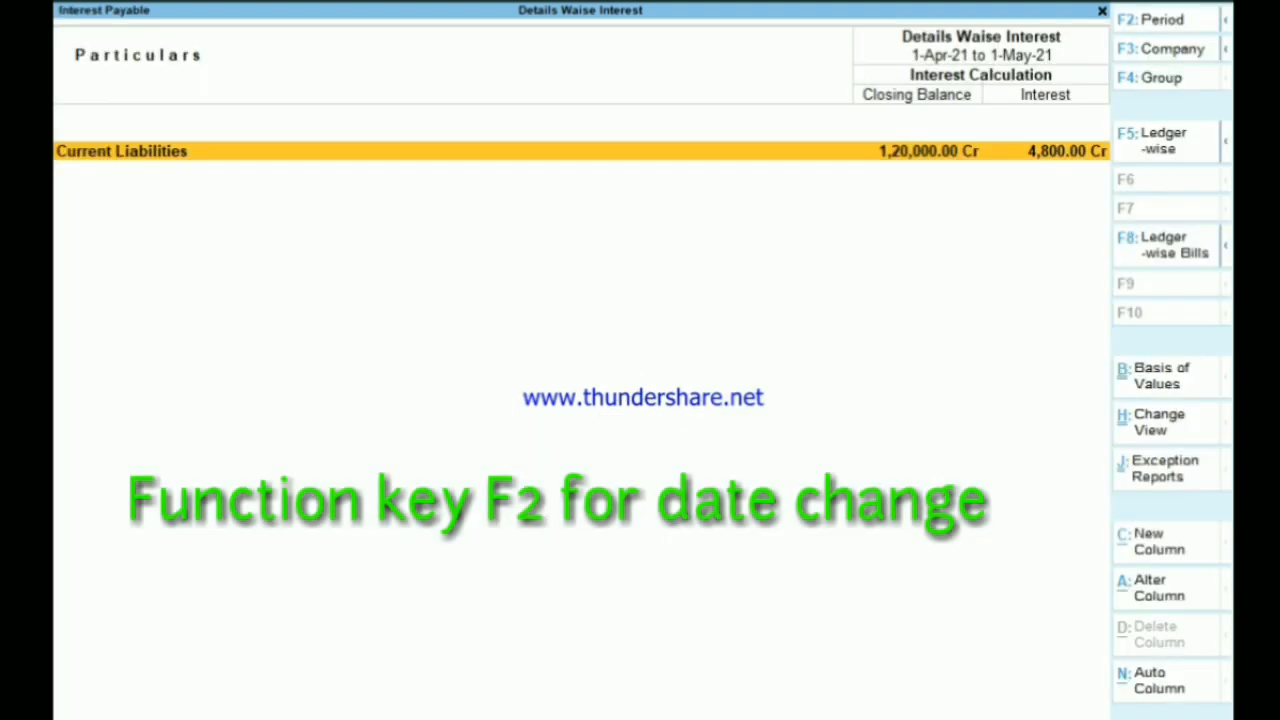
- Drill down through Current Liabilities and Sundry Creditors to examine Tata's ledger interest calculation, and return to Statements of Accounts
{"action": "key", "text": "Return"}
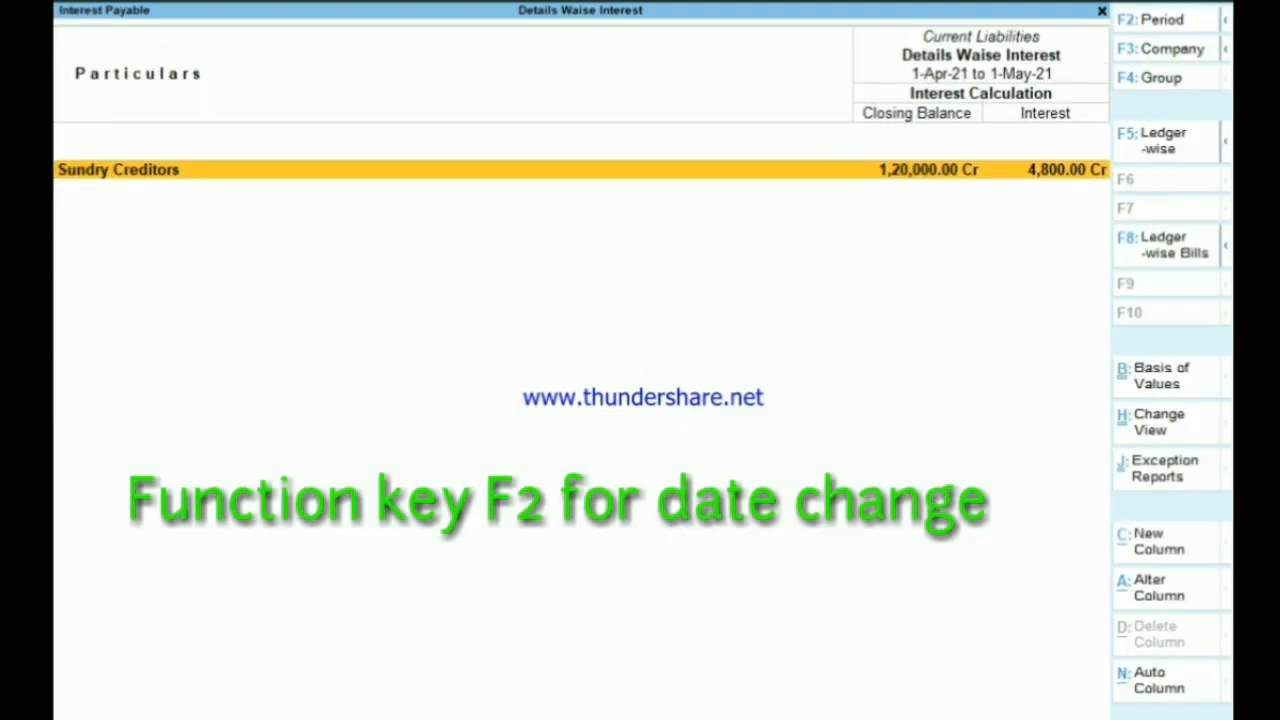
{"action": "key", "text": "Return"}
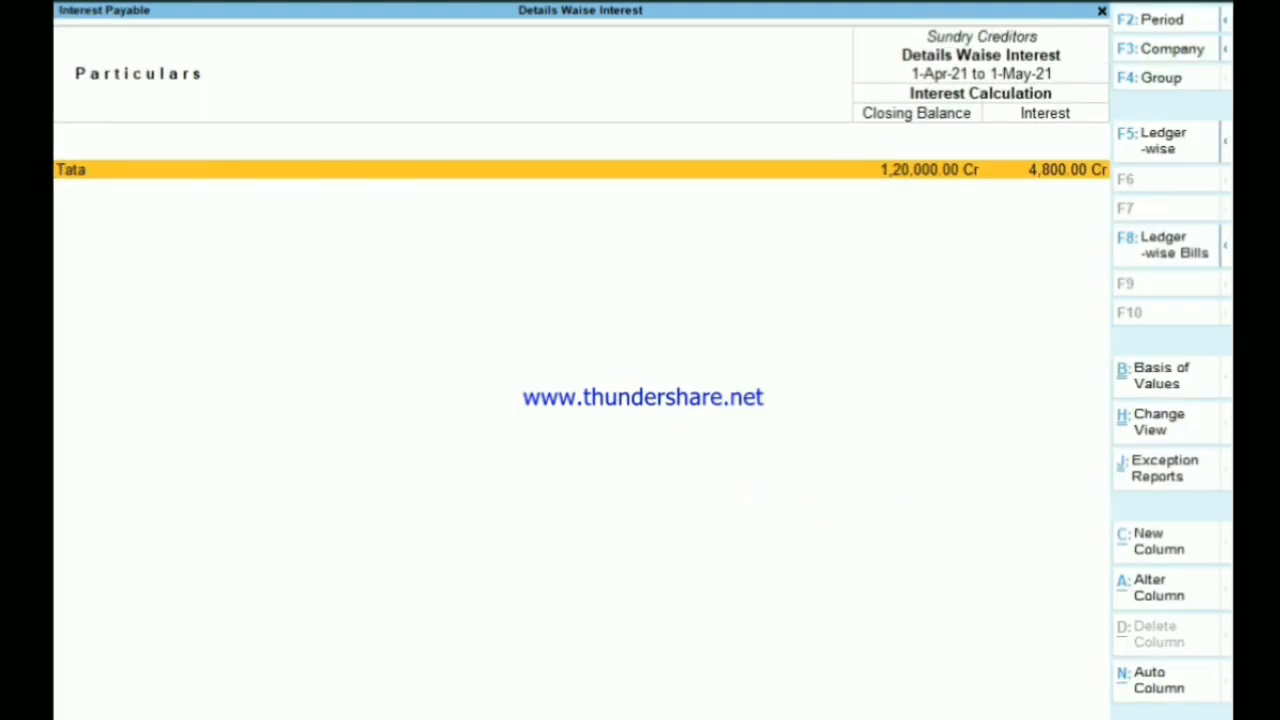
{"action": "key", "text": "Return"}
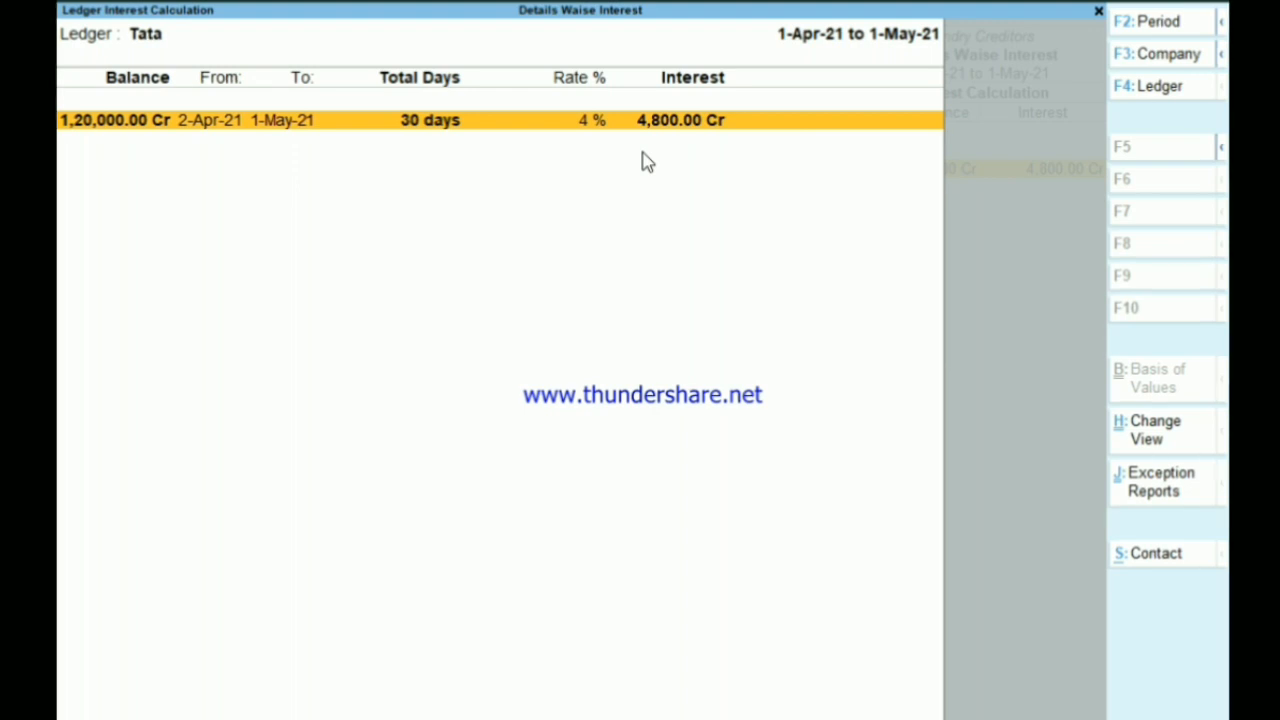
{"action": "key", "text": "Escape"}
{"action": "key", "text": "Escape"}
{"action": "key", "text": "Escape"}
{"action": "key", "text": "Escape"}
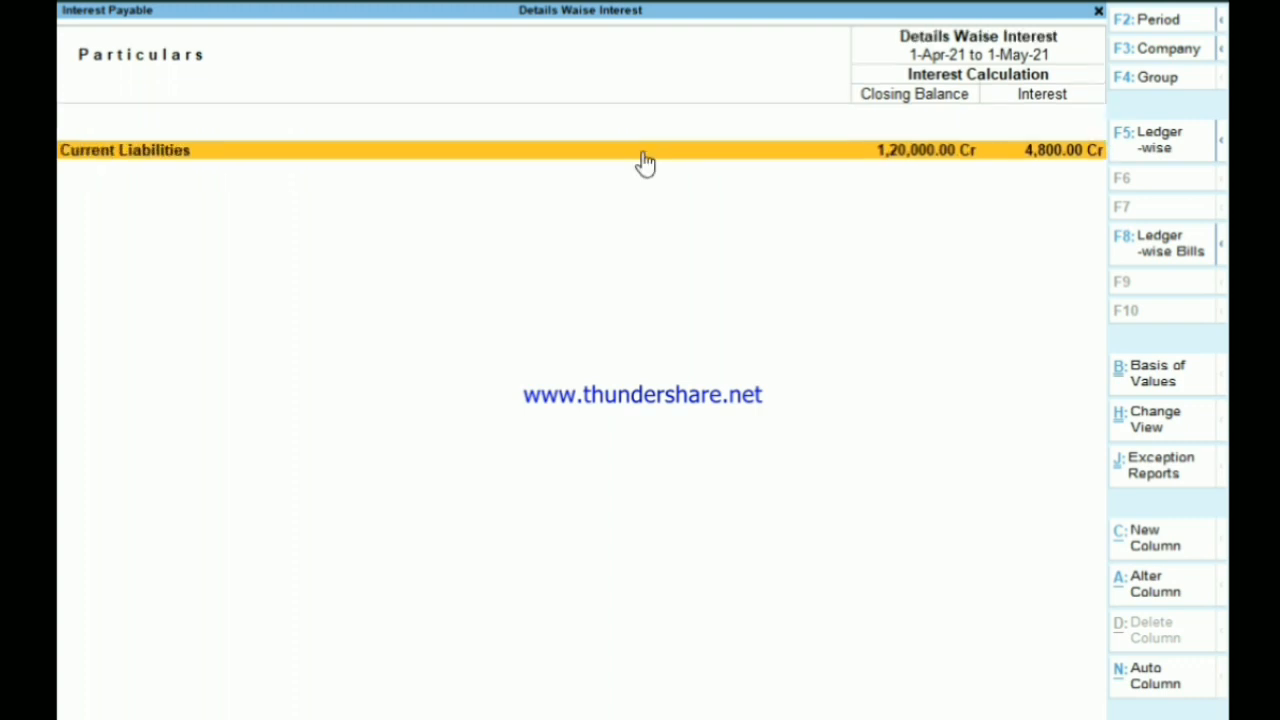
{"action": "key", "text": "Escape"}
- Open the Bills Payable report from Outstandings
{"action": "key", "text": "Up"}
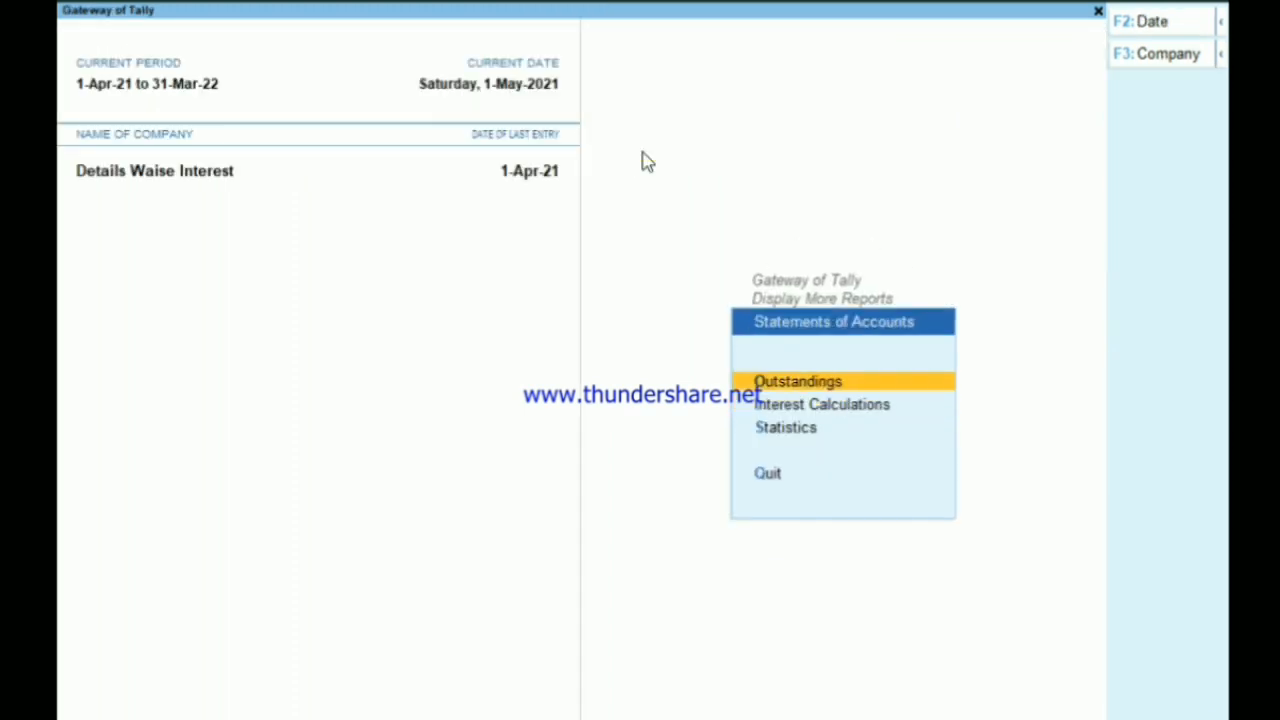
{"action": "key", "text": "Return"}
{"action": "key", "text": "Down"}
{"action": "key", "text": "Return"}
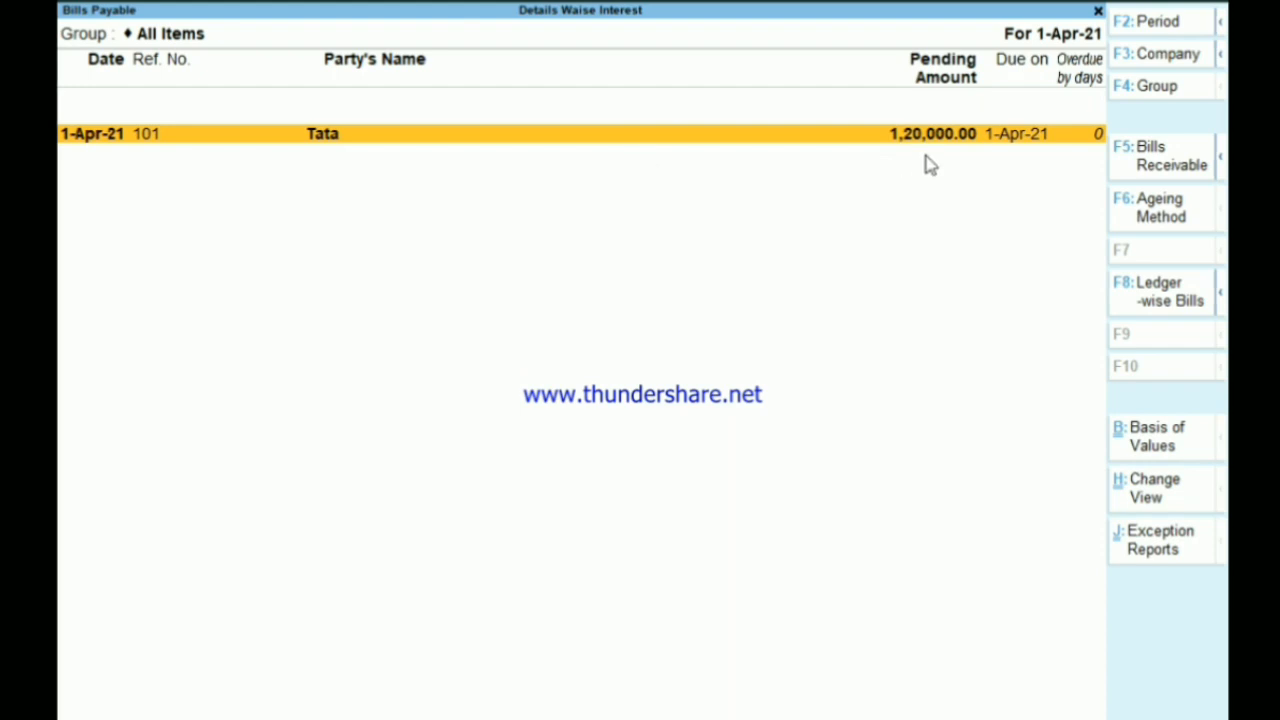
- Set the Bills Payable period to end on 1-May-2021, check Tata's pending bill and return to the Gateway of Tally
{"action": "key", "text": "F2"}
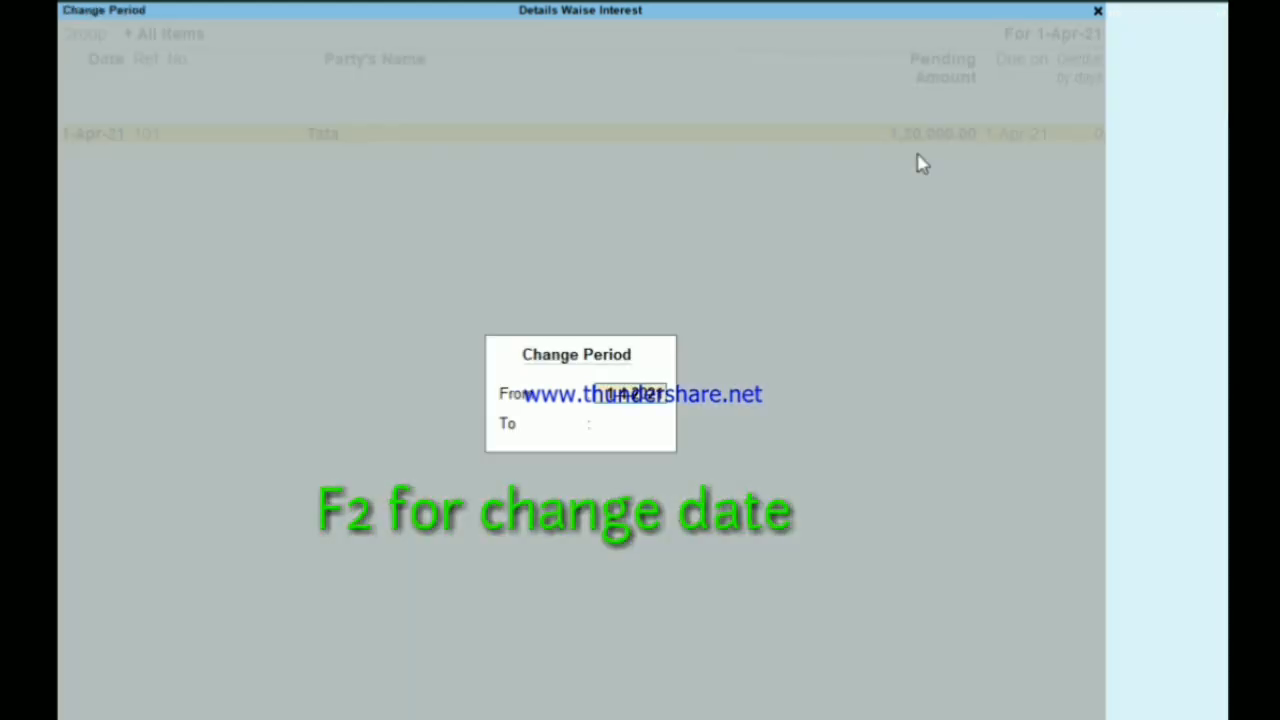
{"action": "key", "text": "Return"}
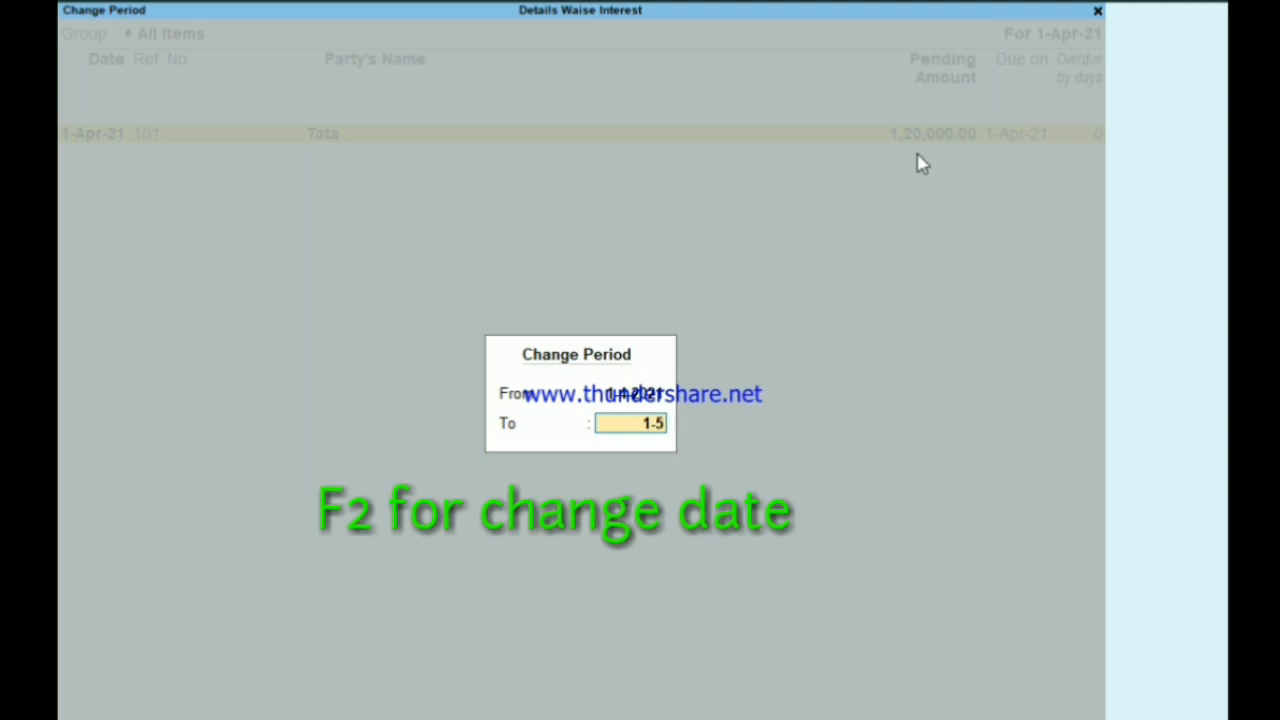
{"action": "type", "text": "1-5"}
{"action": "key", "text": "Return"}
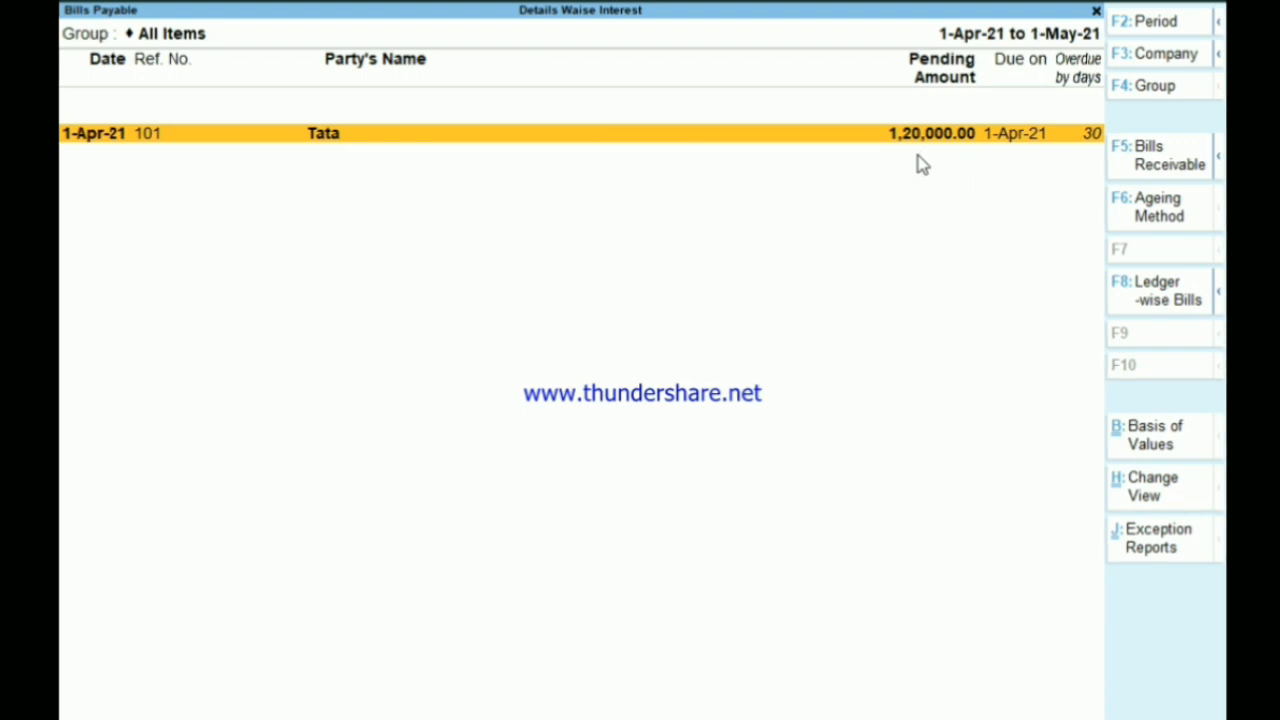
{"action": "key", "text": "Escape"}
{"action": "key", "text": "Escape"}
{"action": "key", "text": "Escape"}
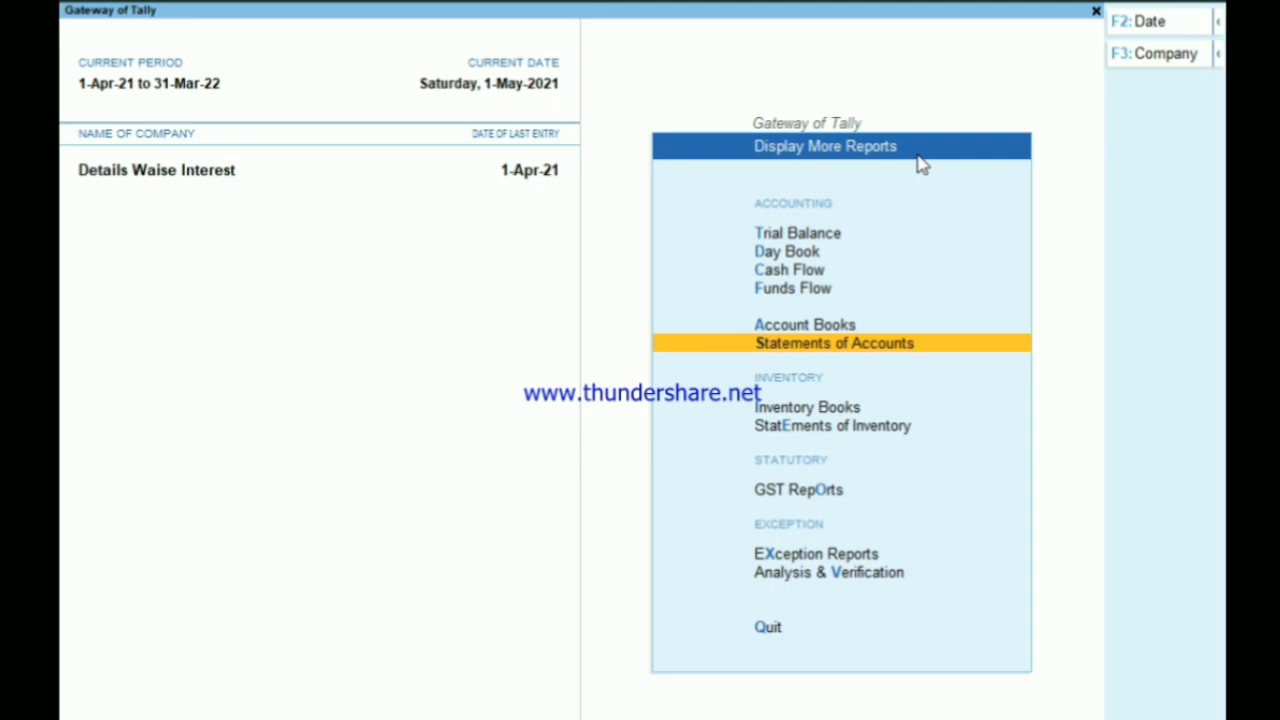
{"action": "key", "text": "Escape"}
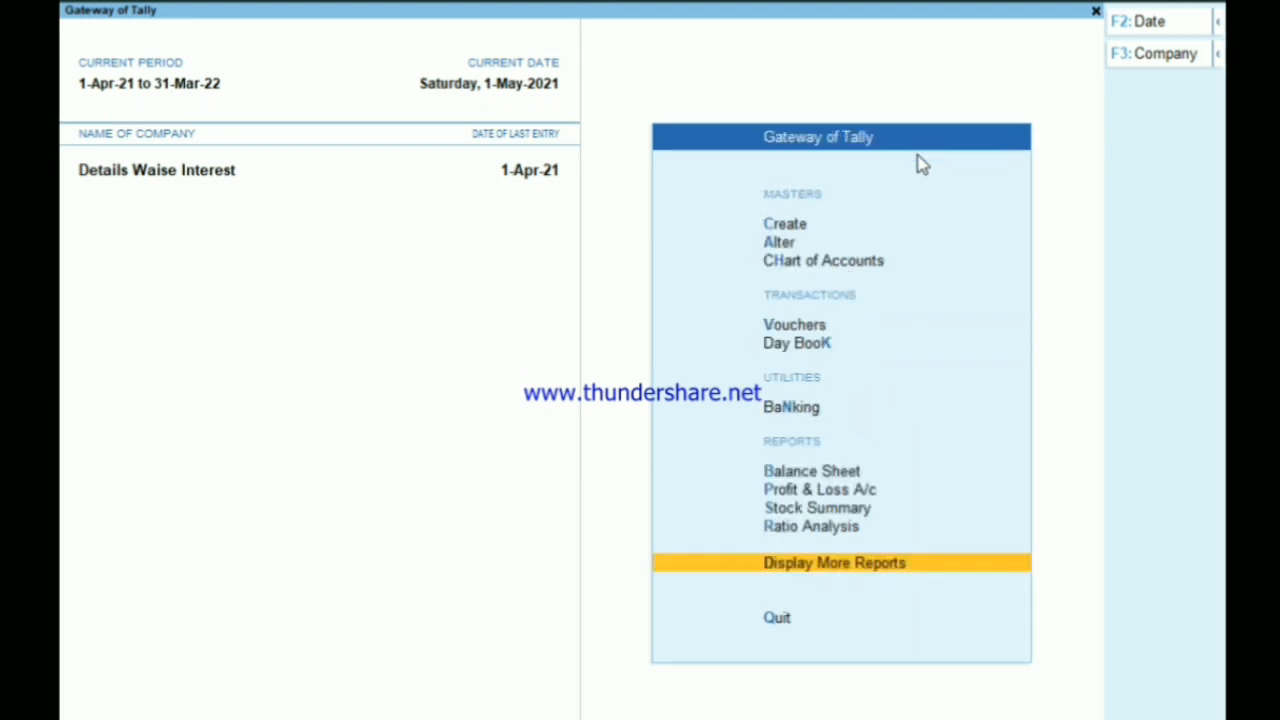
{"action": "key", "text": "Up"}
{"action": "key", "text": "Up"}
{"action": "key", "text": "v"}
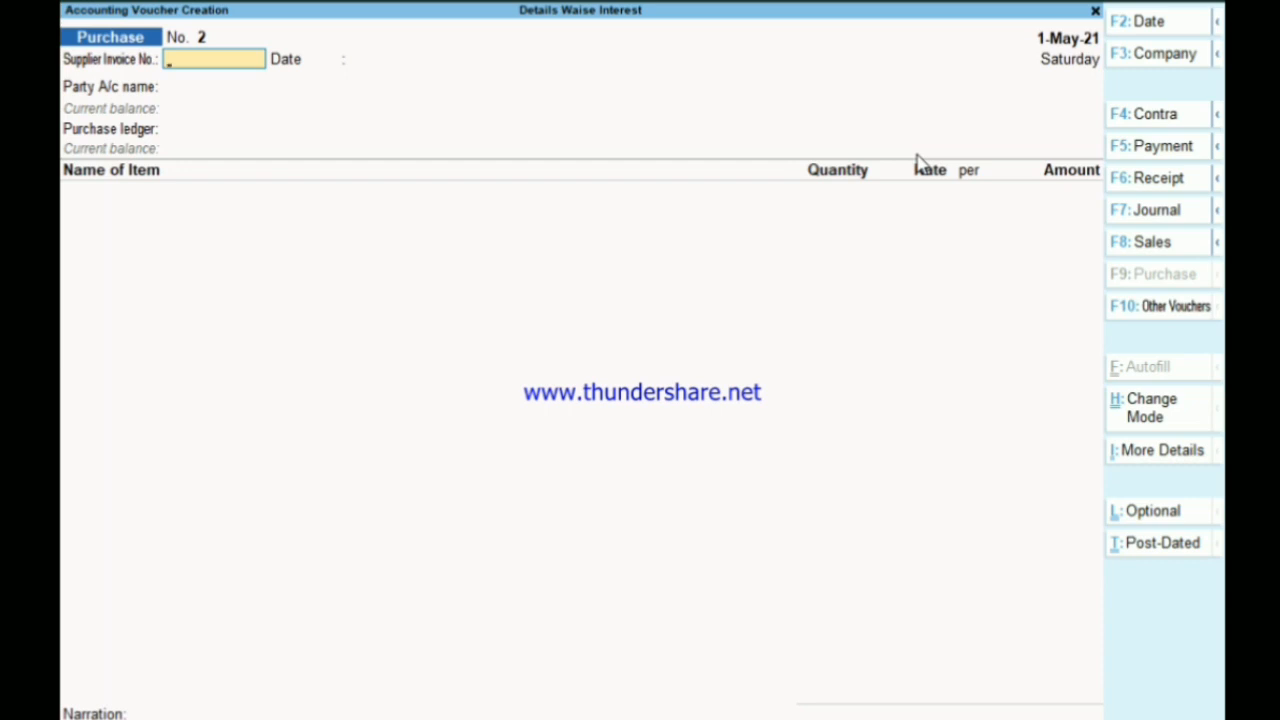
{"action": "key", "text": "alt"}
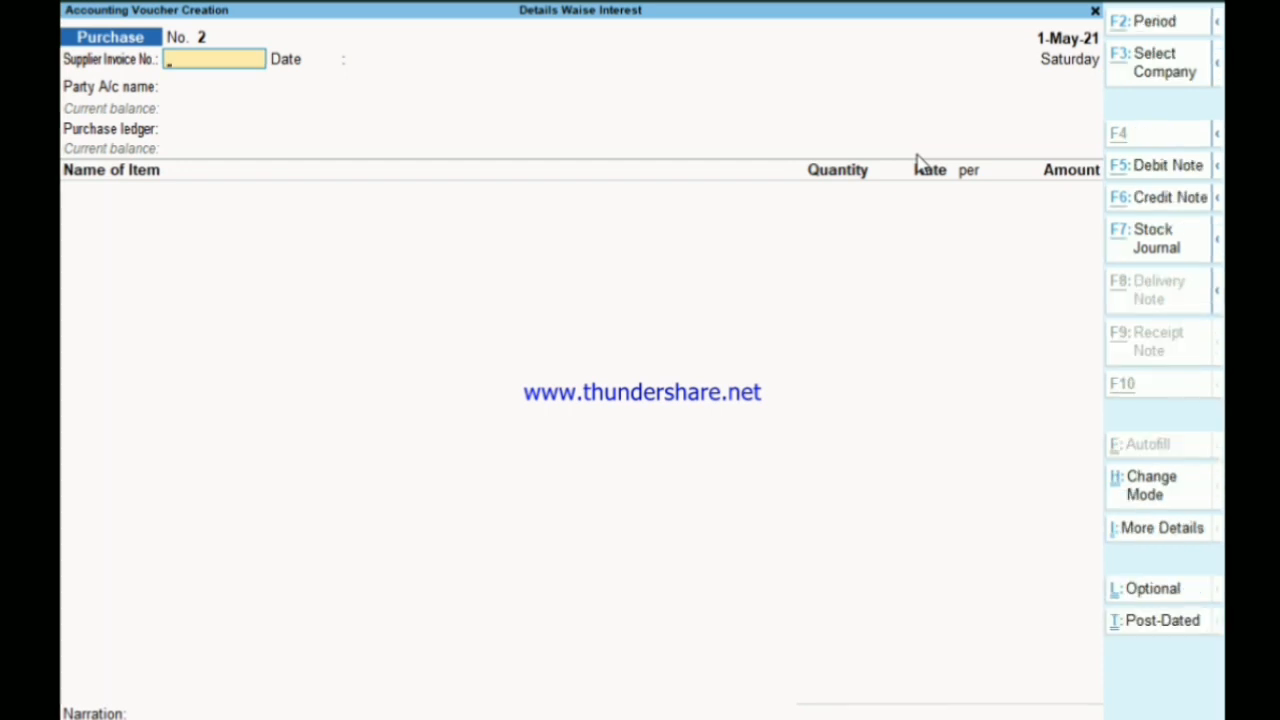
{"action": "key", "text": "alt+F5"}
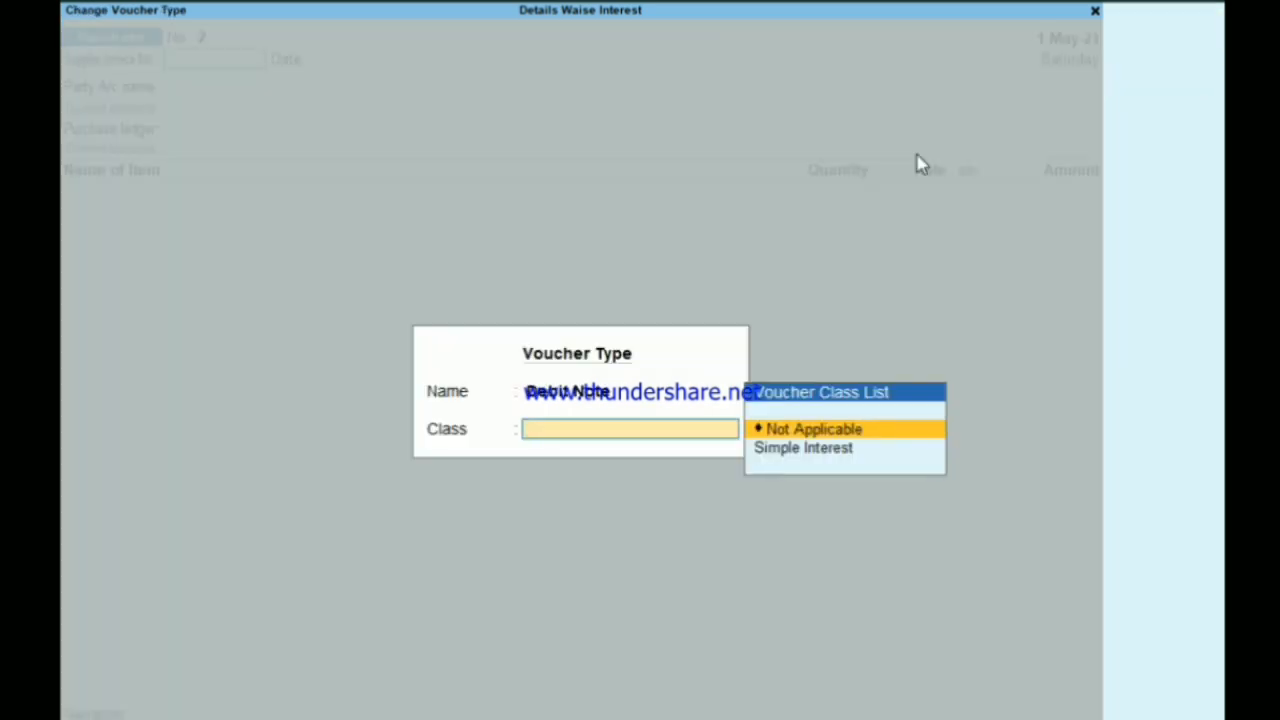
{"action": "key", "text": "Escape"}
{"action": "key", "text": "Escape"}
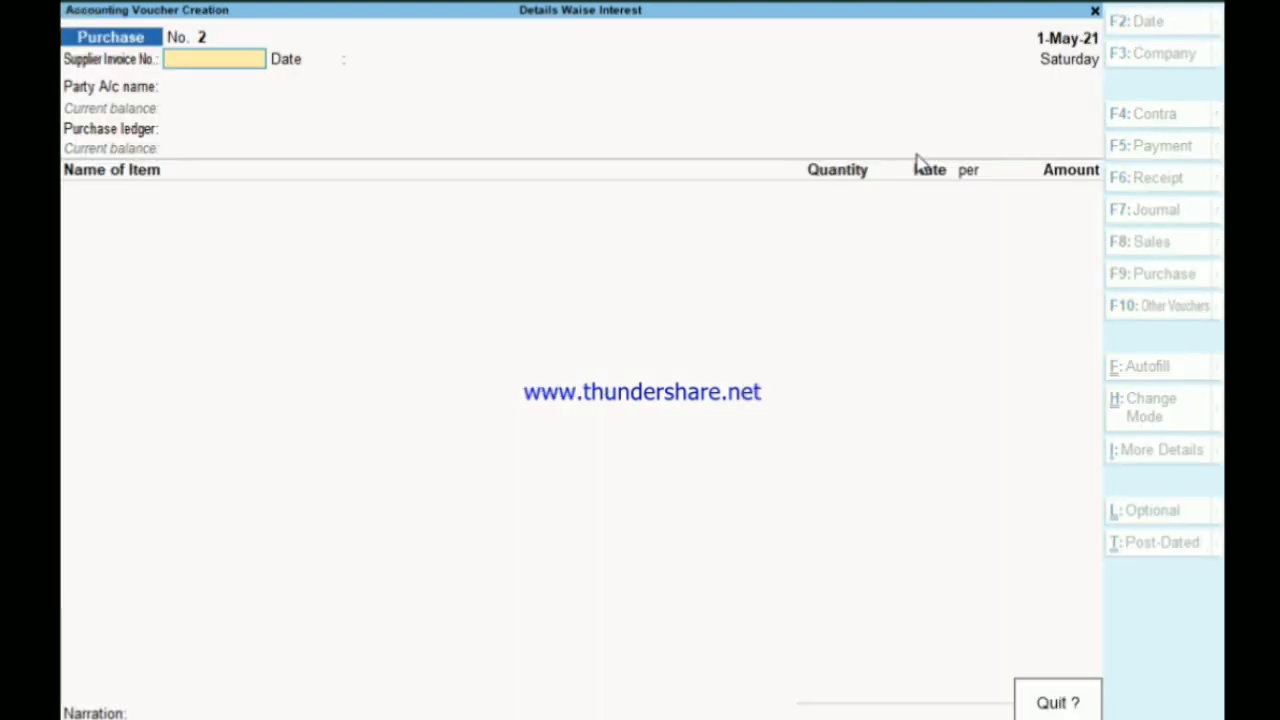
{"action": "key", "text": "Return"}
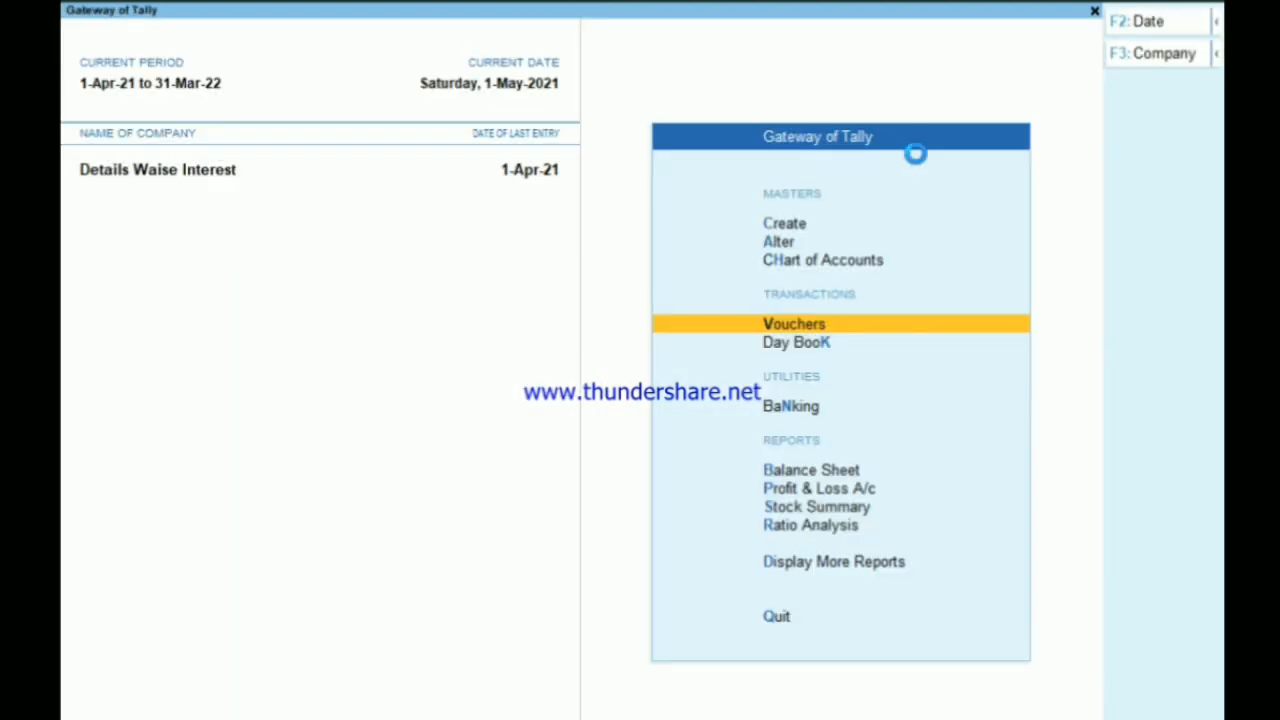
- Start a Credit Note voucher with the voucher class Simple Interest
{"action": "key", "text": "Return"}
{"action": "key", "text": "ctrl"}
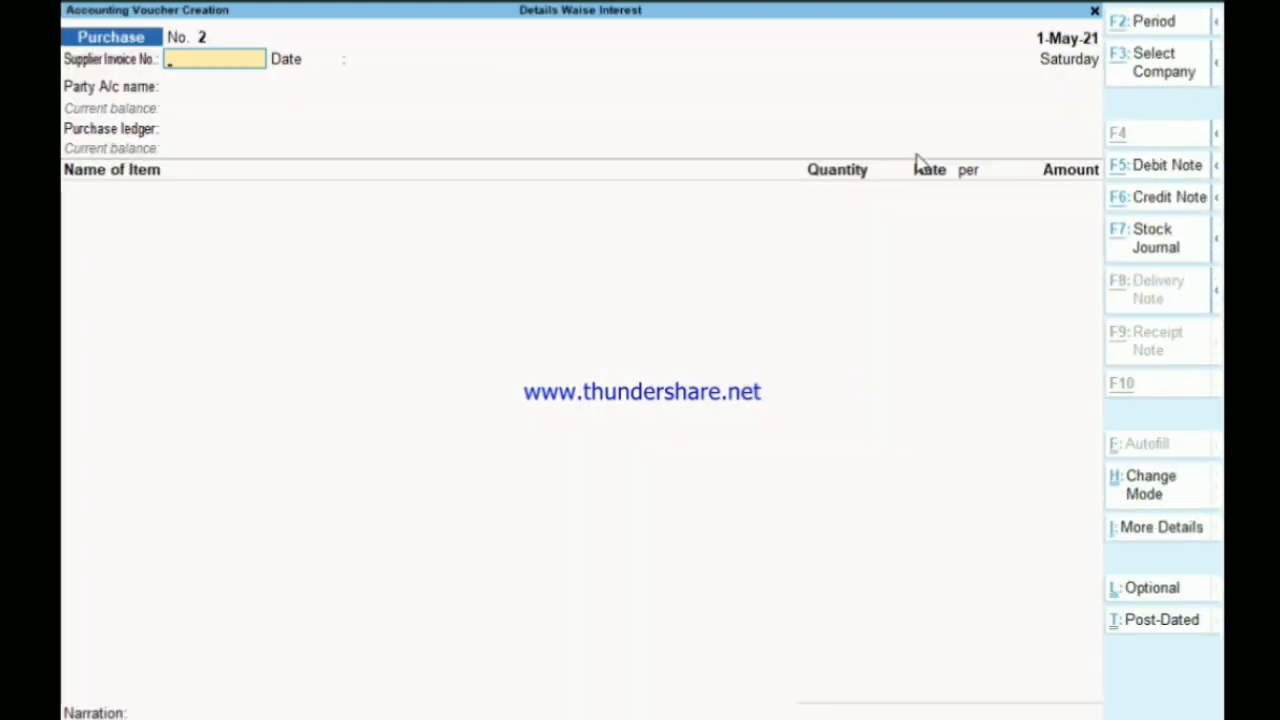
{"action": "key", "text": "ctrl+F6"}
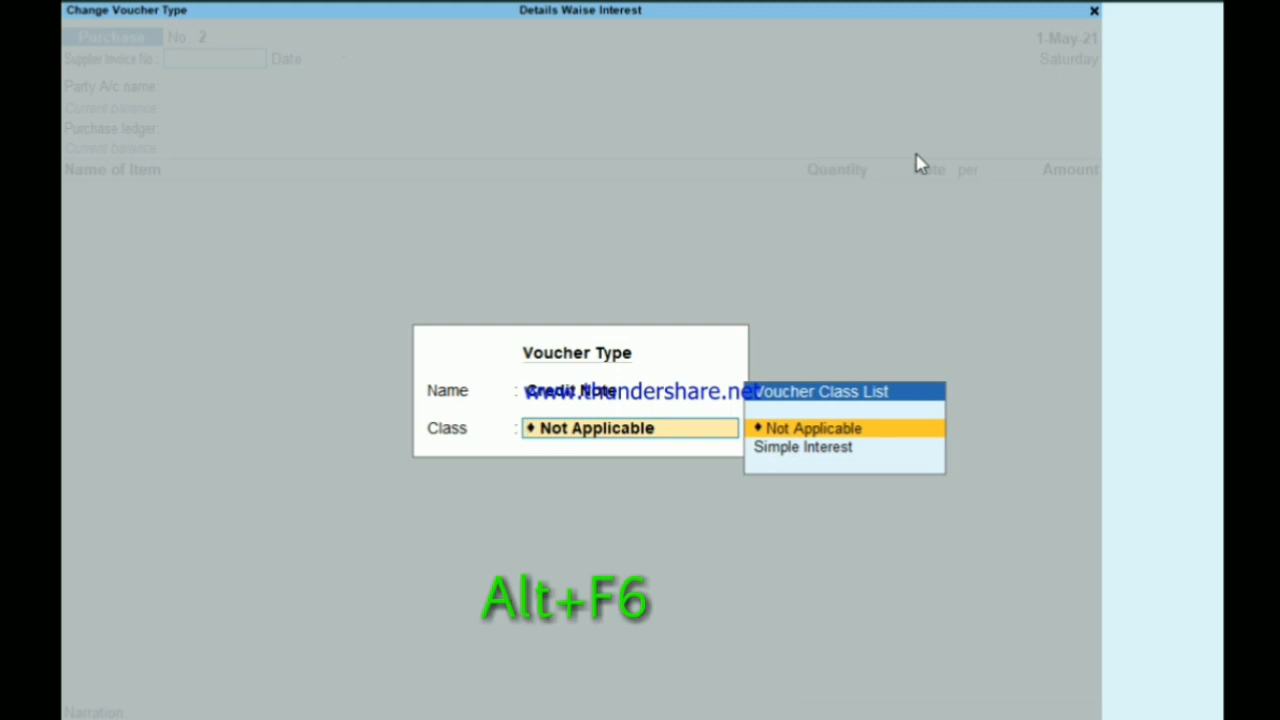
{"action": "key", "text": "Down"}
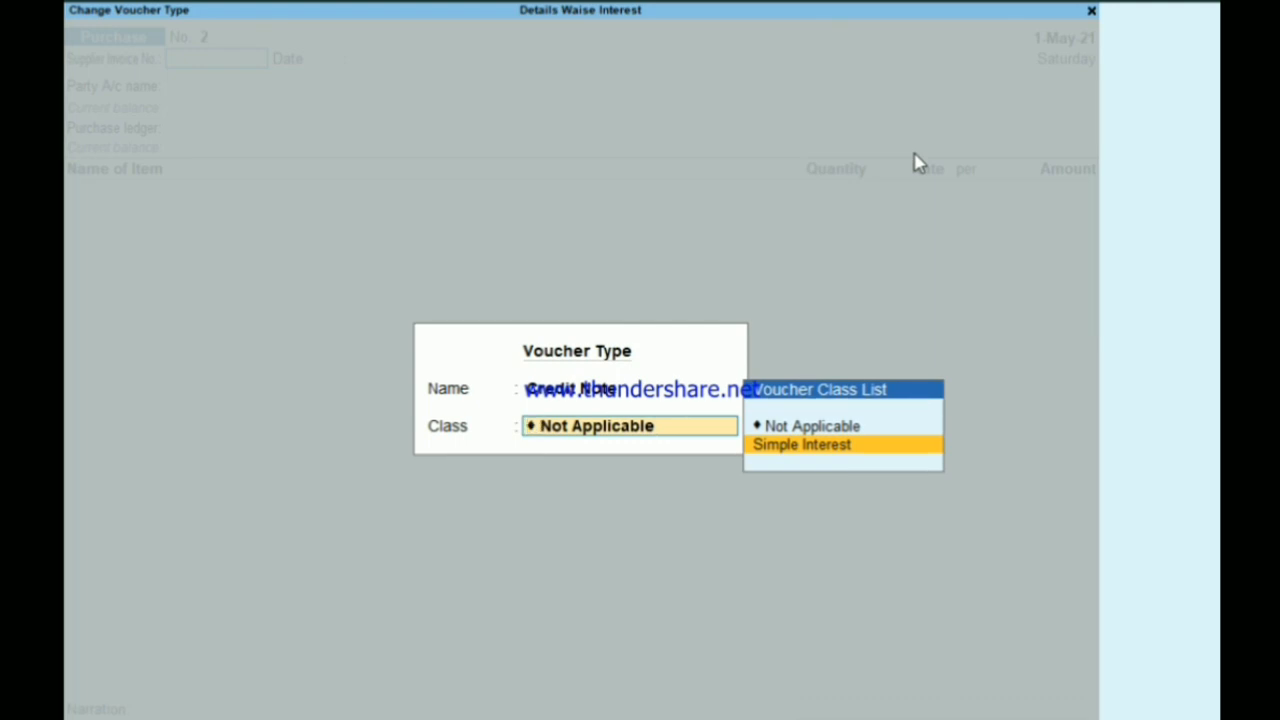
{"action": "key", "text": "Return"}
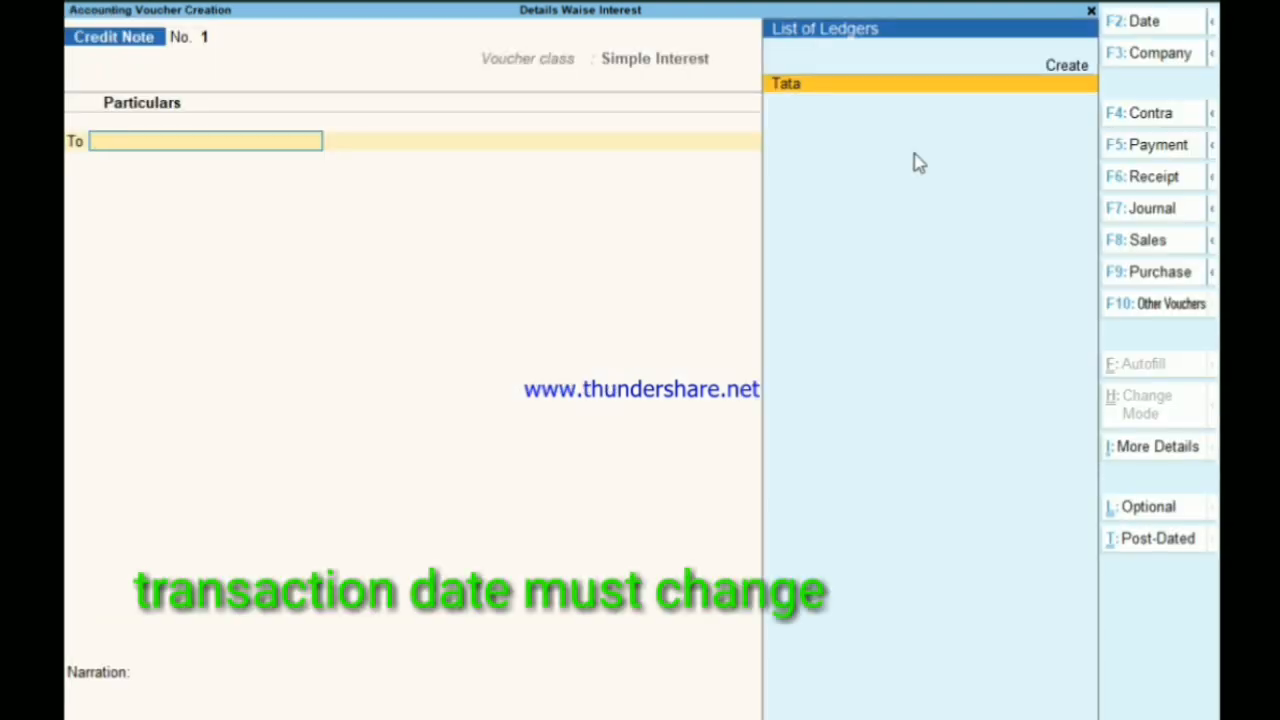
- Select Tata as the ledger to credit, leave the receipt and original invoice details blank, and accept the party details with Tata as buyer
{"action": "key", "text": "Return"}
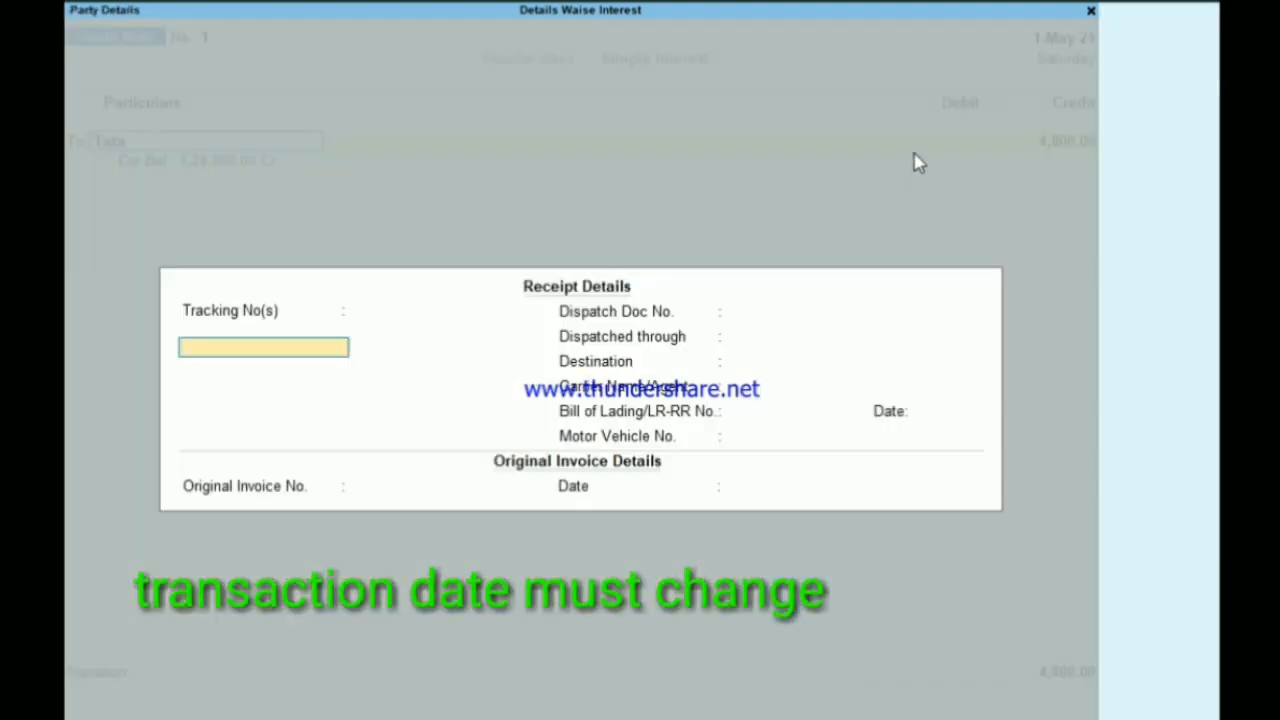
{"action": "key", "text": "Return"}
{"action": "key", "text": "Return"}
{"action": "key", "text": "Return"}
{"action": "key", "text": "Return"}
{"action": "key", "text": "Return"}
{"action": "key", "text": "Return"}
{"action": "key", "text": "Return"}
{"action": "key", "text": "Return"}
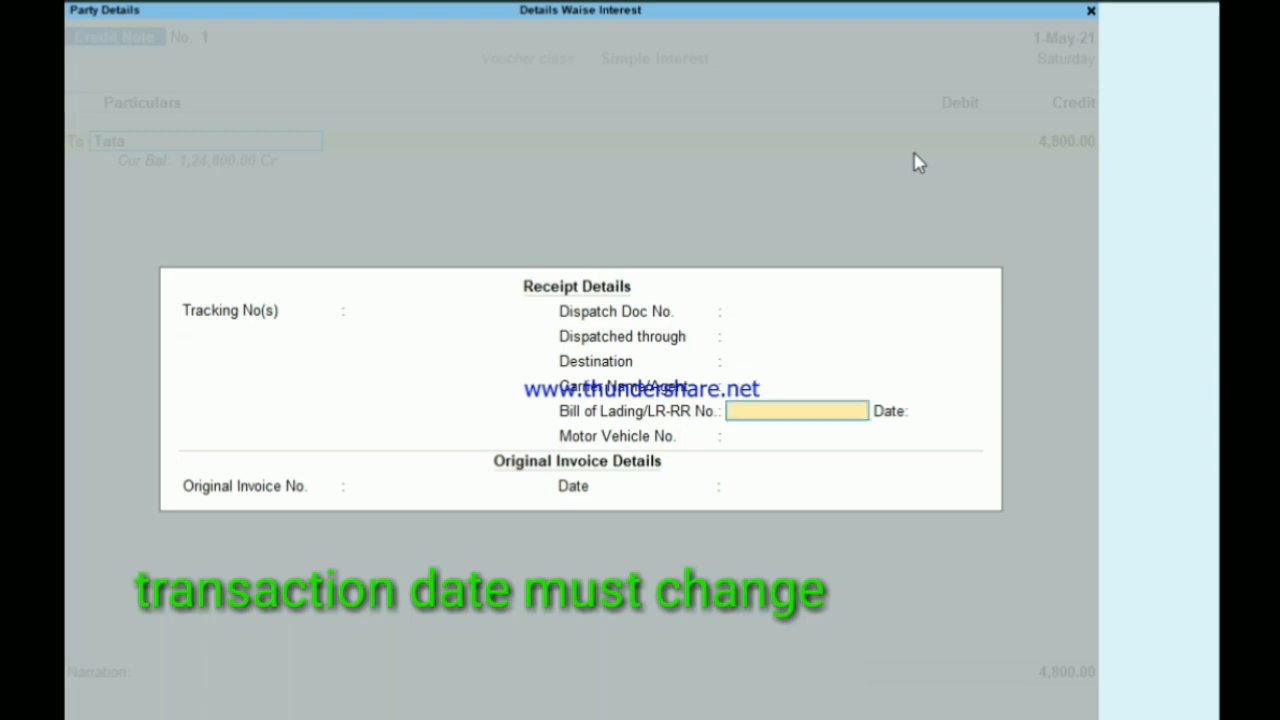
{"action": "key", "text": "Return"}
{"action": "key", "text": "Return"}
{"action": "key", "text": "Return"}
{"action": "key", "text": "Return"}
{"action": "key", "text": "Return"}
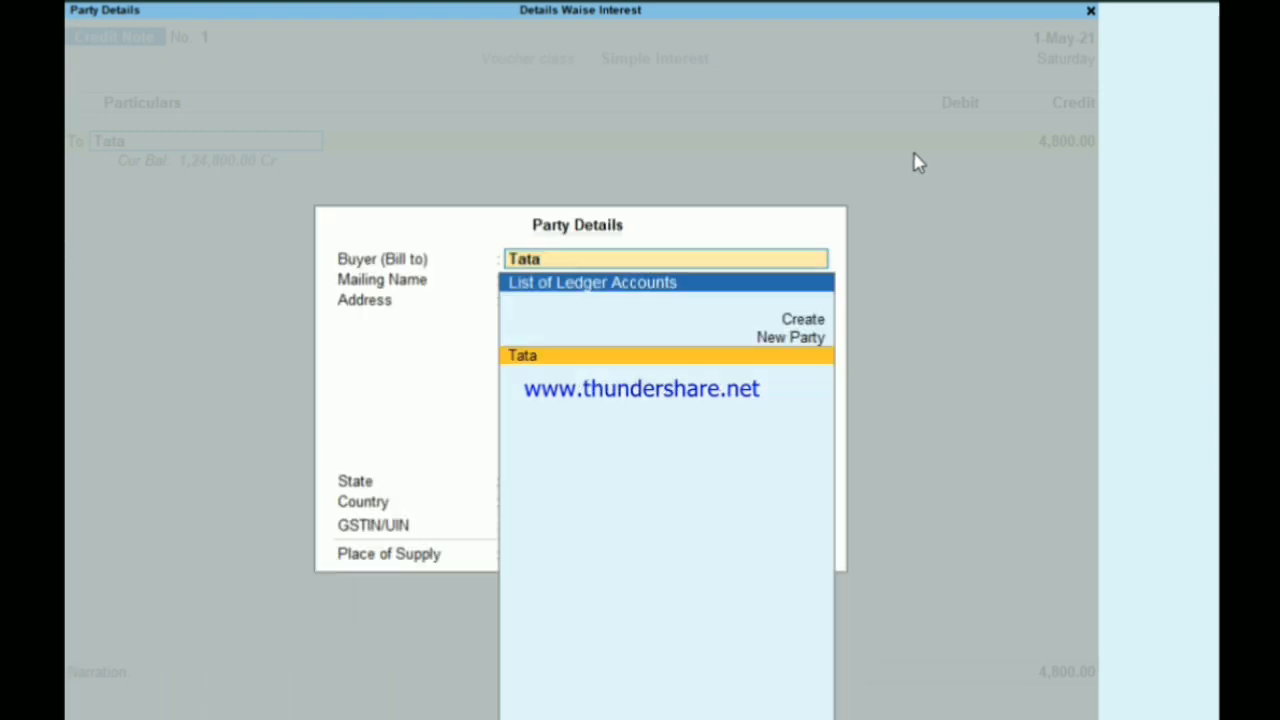
{"action": "key", "text": "Return"}
{"action": "key", "text": "Return"}
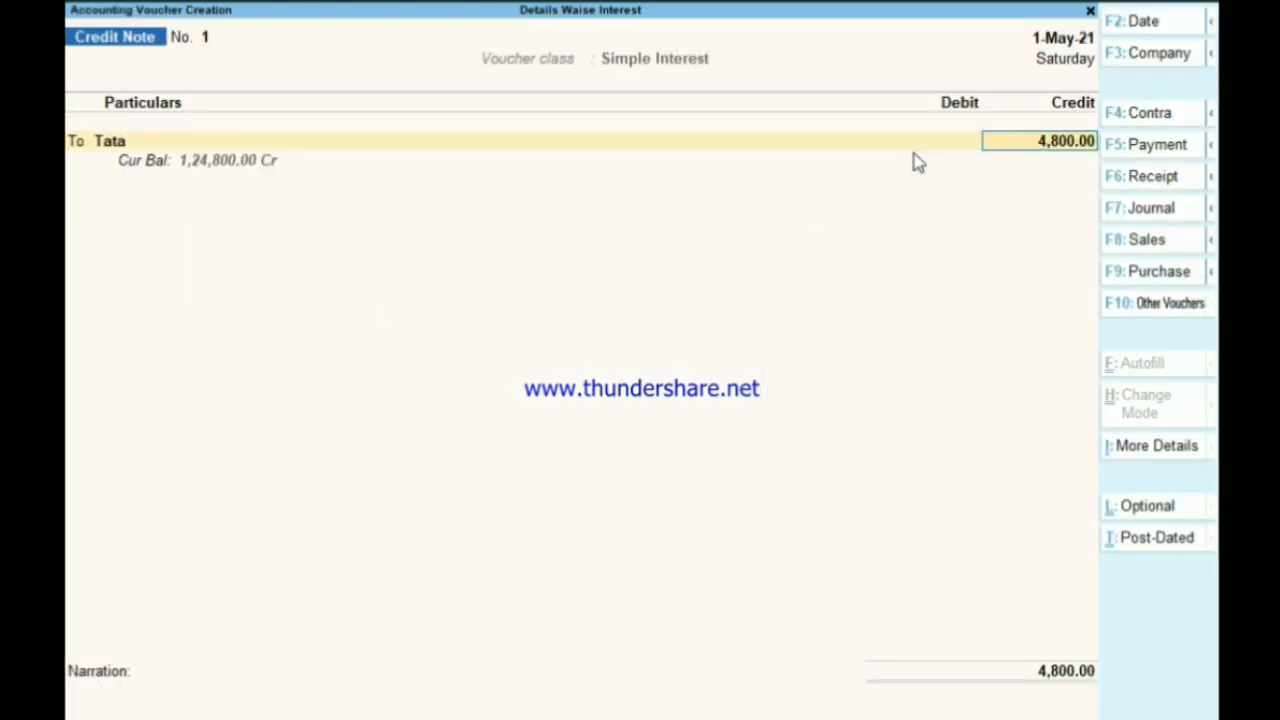
- Accept Tata's credit amount and allocate it to a New Ref named Int 1-4 to 1-5, keeping the default due date
{"action": "key", "text": "Return"}
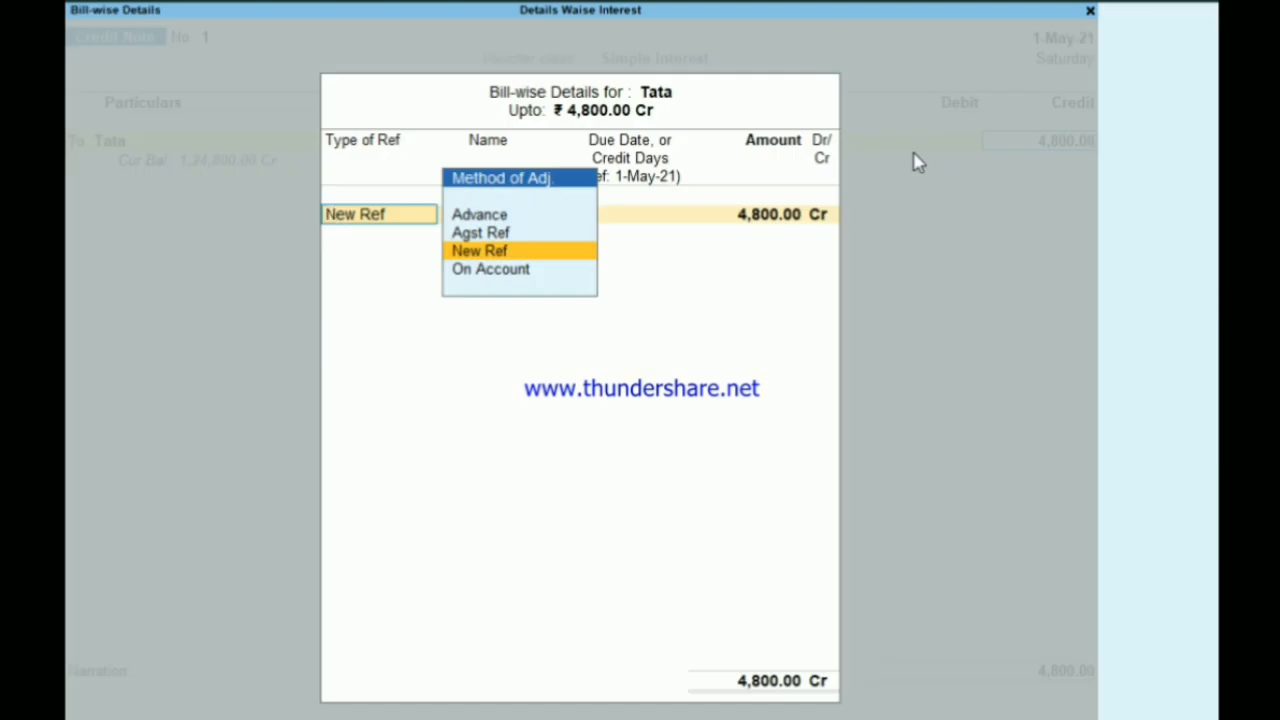
{"action": "key", "text": "Return"}
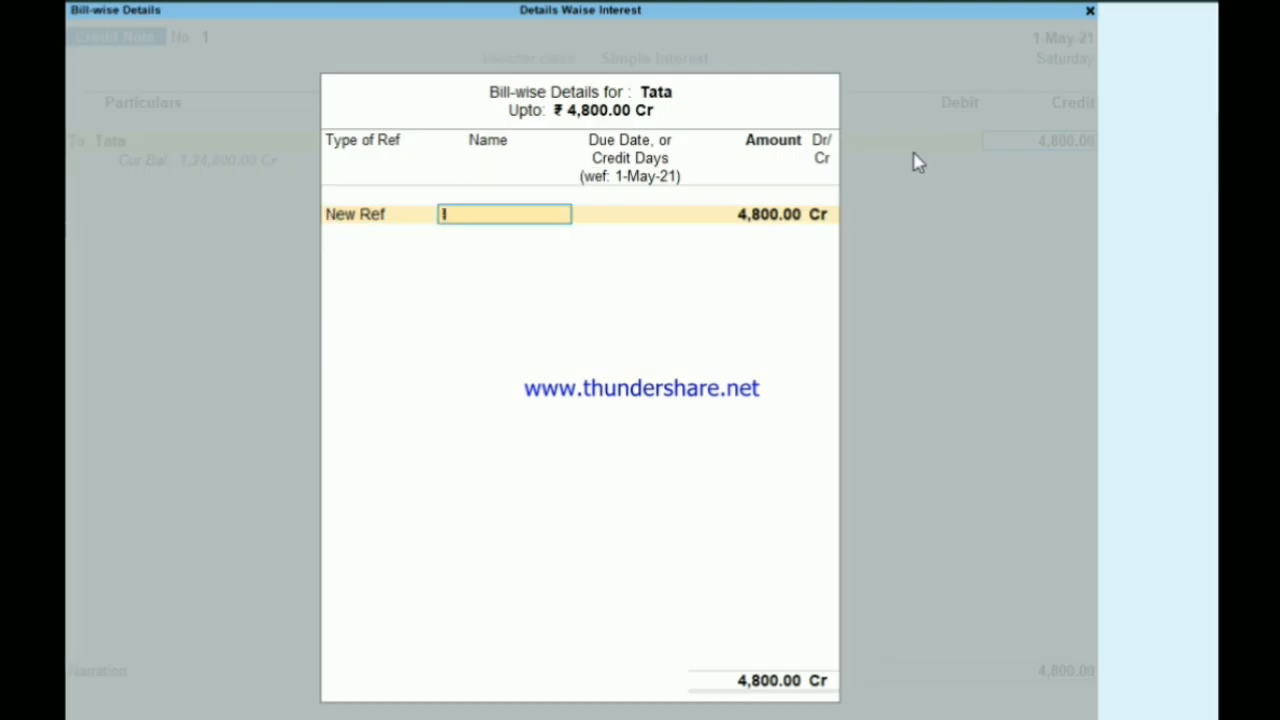
{"action": "type", "text": "Int"}
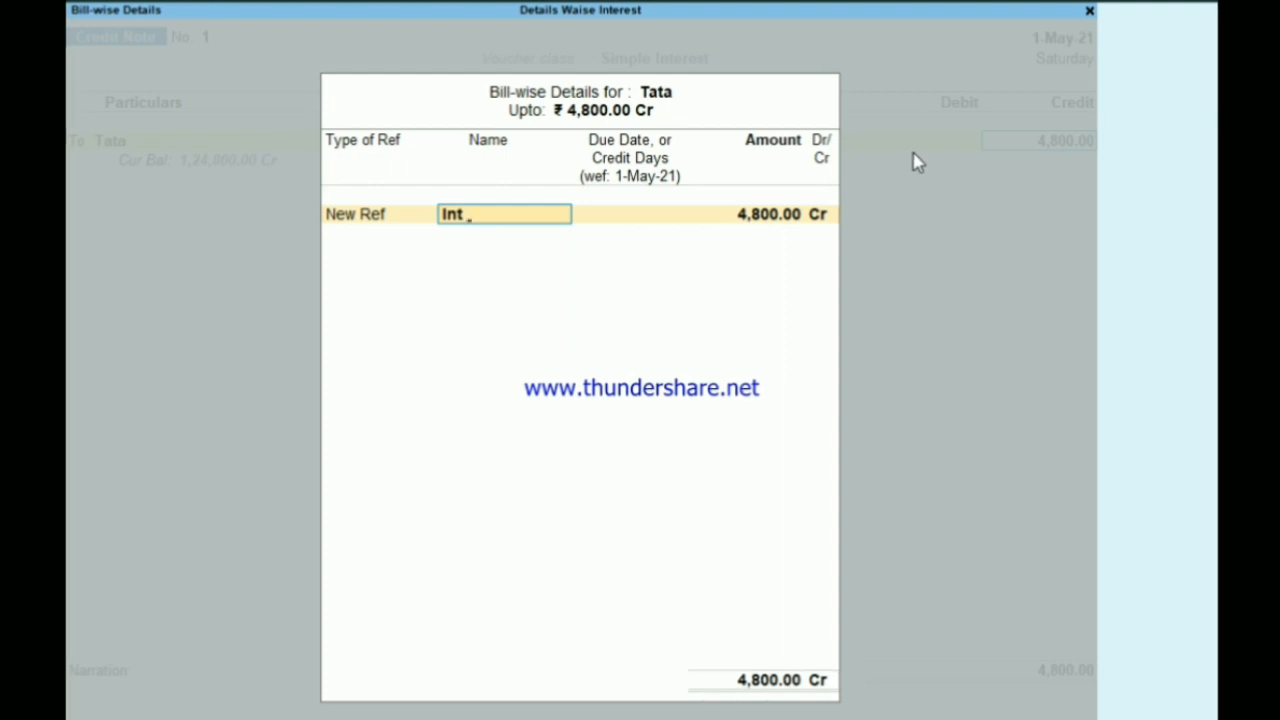
{"action": "type", "text": " 1-4"}
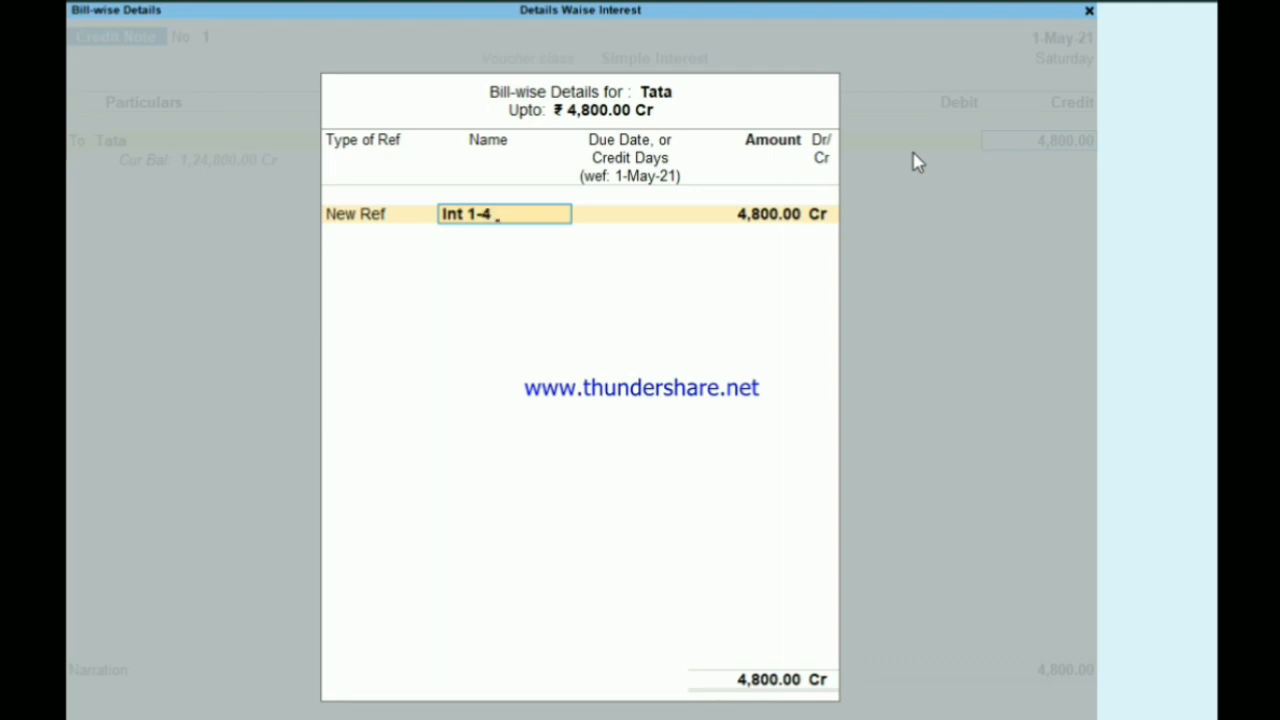
{"action": "type", "text": " to 1-5"}
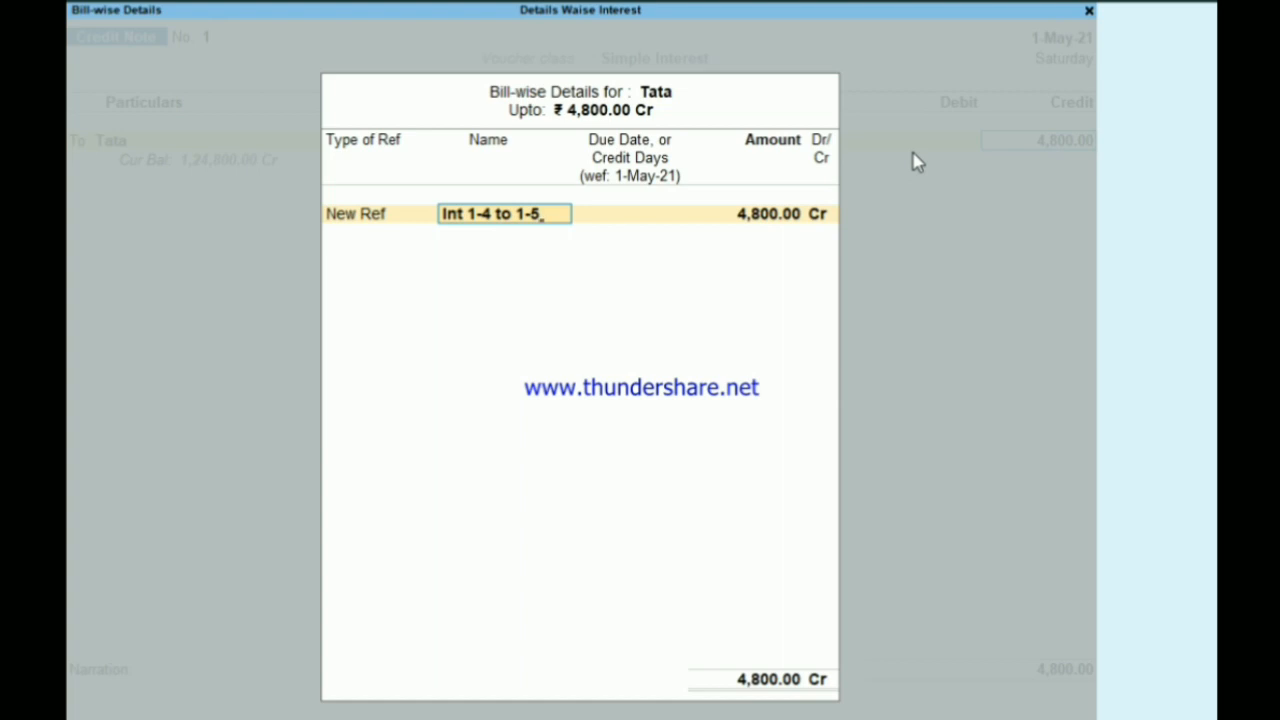
{"action": "key", "text": "Return"}
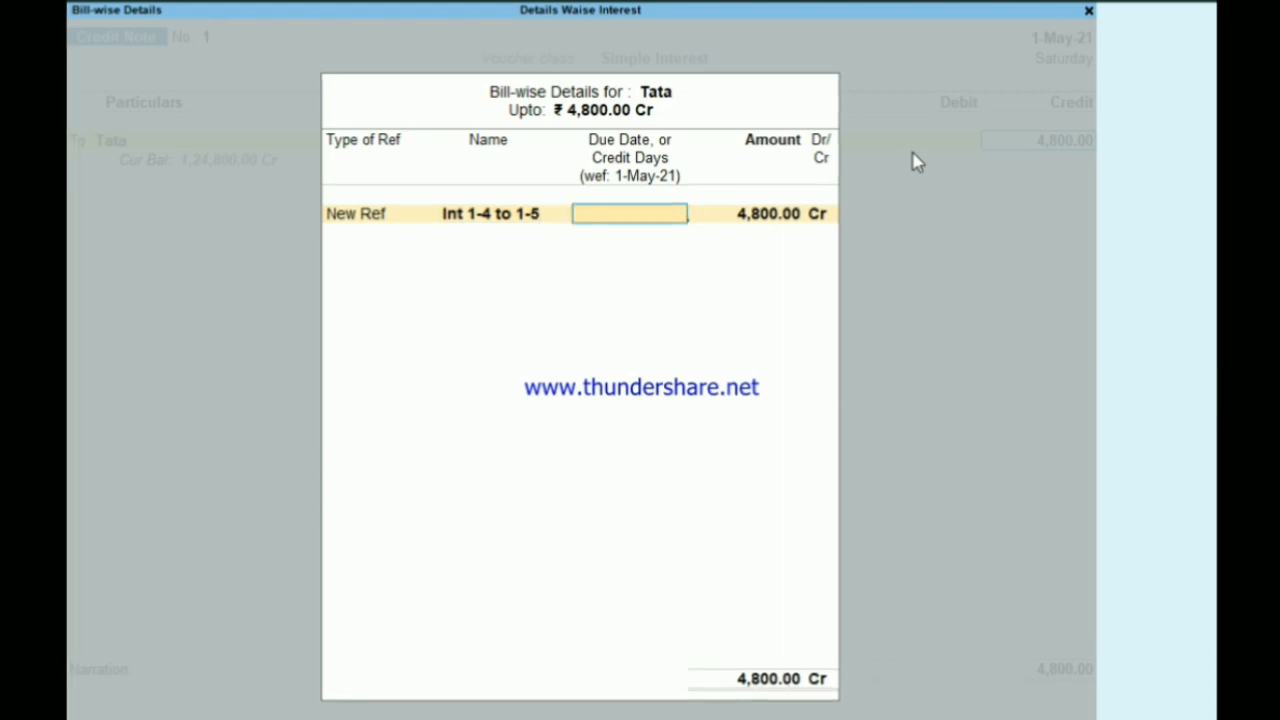
{"action": "key", "text": "Return"}
{"action": "key", "text": "Return"}
{"action": "key", "text": "Return"}
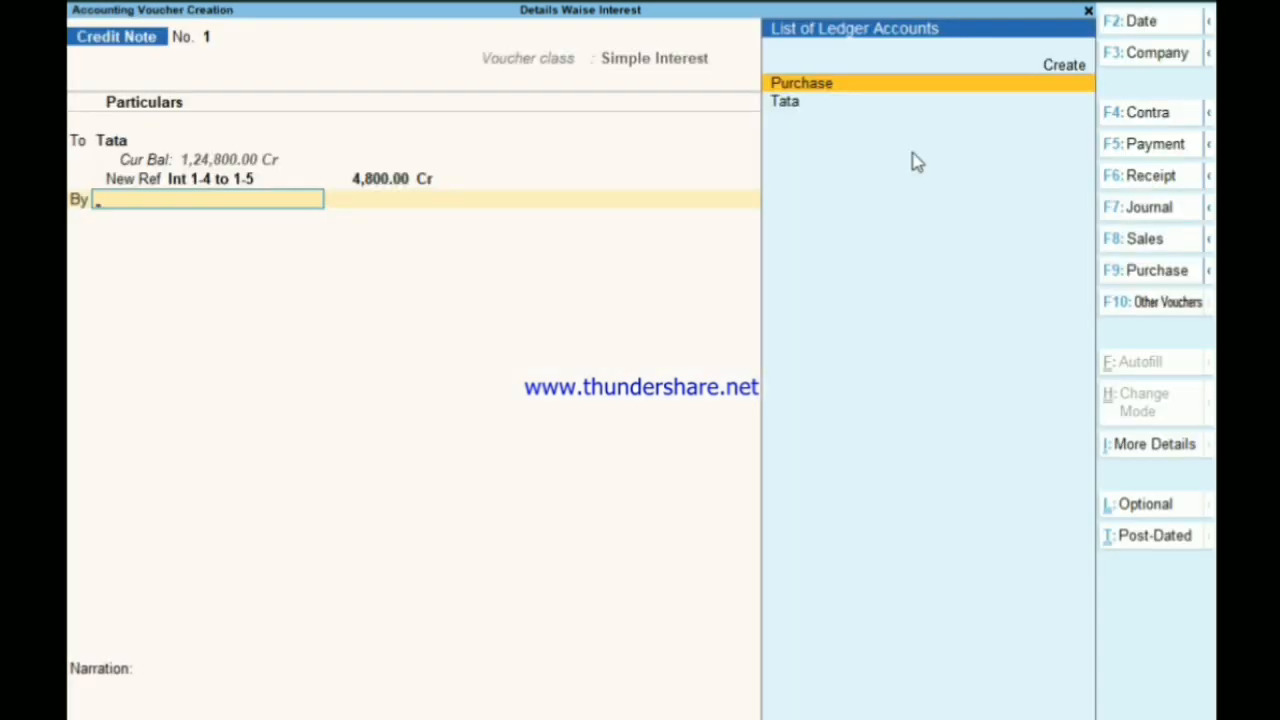
- Create a ledger named Interest Paid under Indirect Expenses from the credit note's debit line
{"action": "key", "text": "alt"}
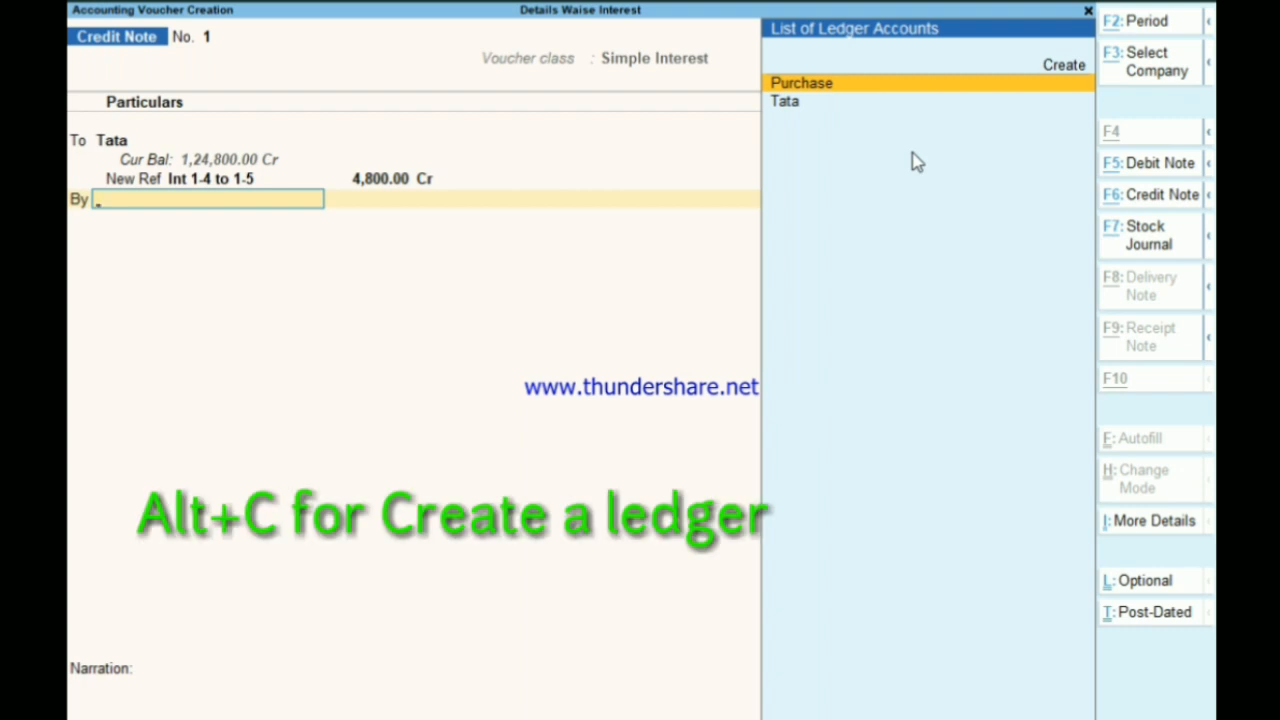
{"action": "key", "text": "alt+c"}
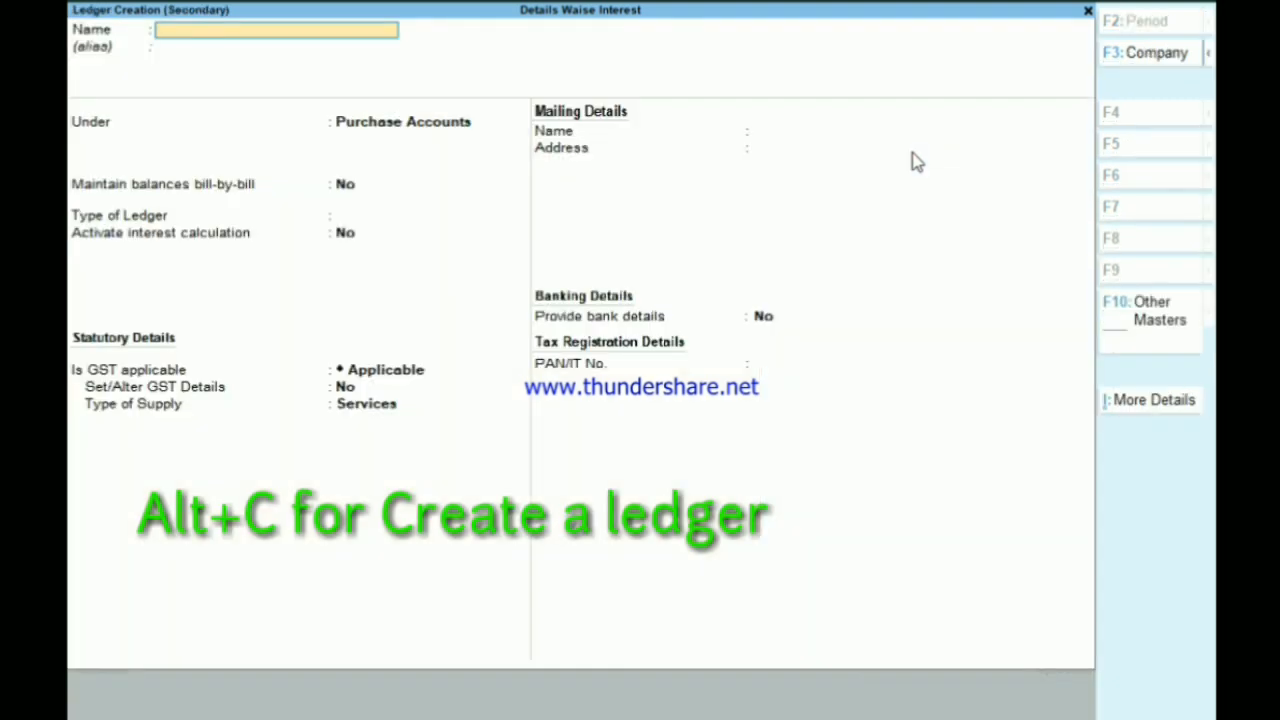
{"action": "type", "text": "Intere"}
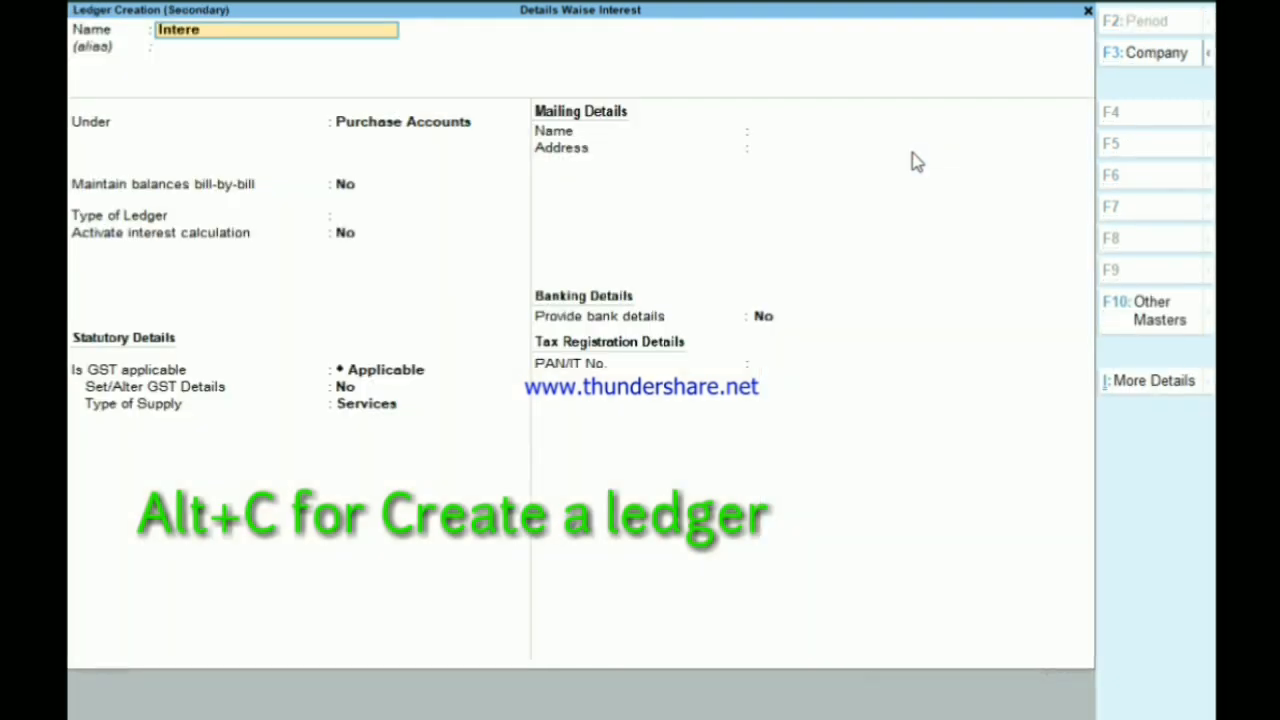
{"action": "type", "text": "st Paid"}
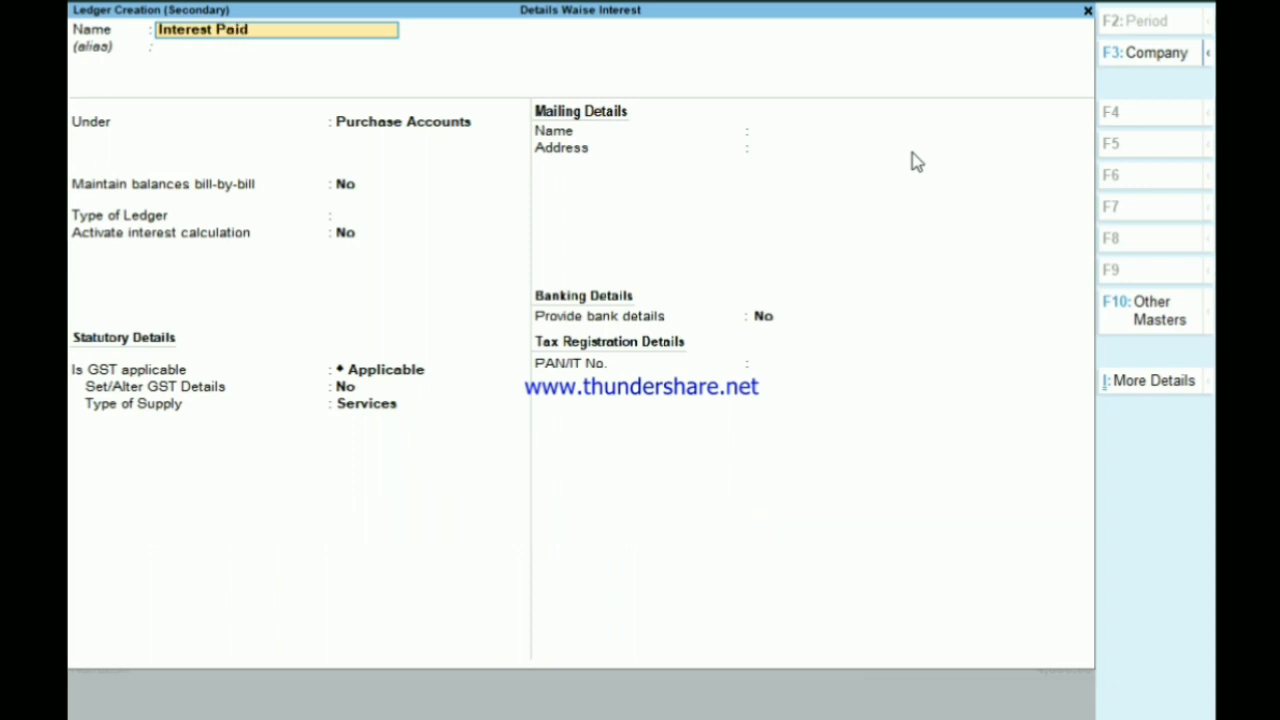
{"action": "key", "text": "Return"}
{"action": "key", "text": "Return"}
{"action": "type", "text": "ind"}
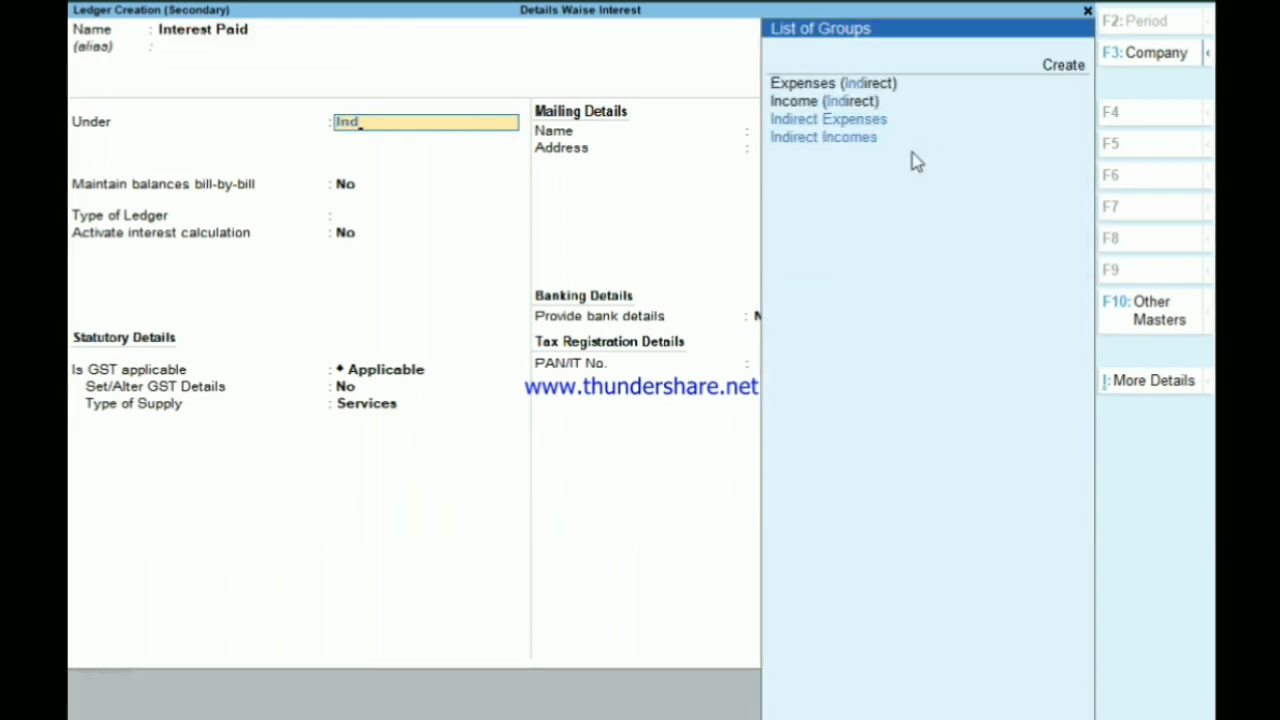
{"action": "key", "text": "Down"}
{"action": "key", "text": "Down"}
{"action": "key", "text": "Down"}
{"action": "key", "text": "Up"}
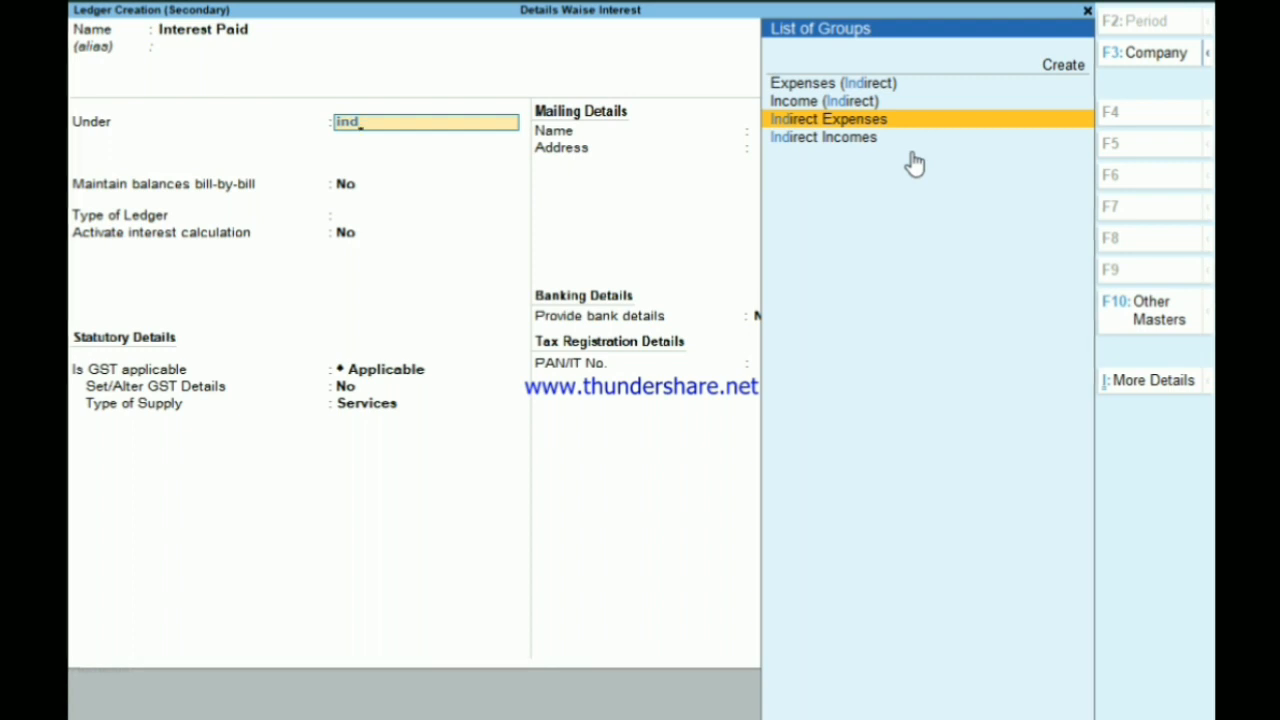
{"action": "key", "text": "Return"}
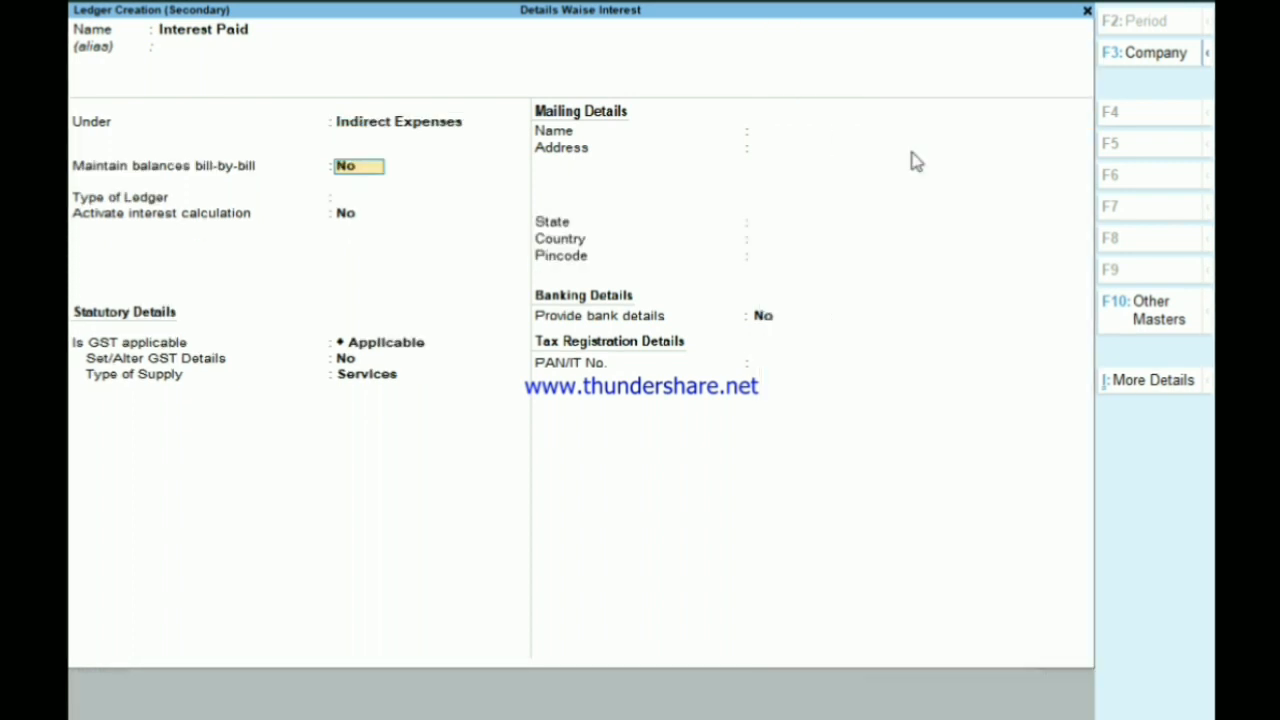
- Keep Interest Paid's bill-by-bill balances off, set GST to Not Applicable and save the ledger
{"action": "key", "text": "Return"}
{"action": "key", "text": "Return"}
{"action": "key", "text": "Return"}
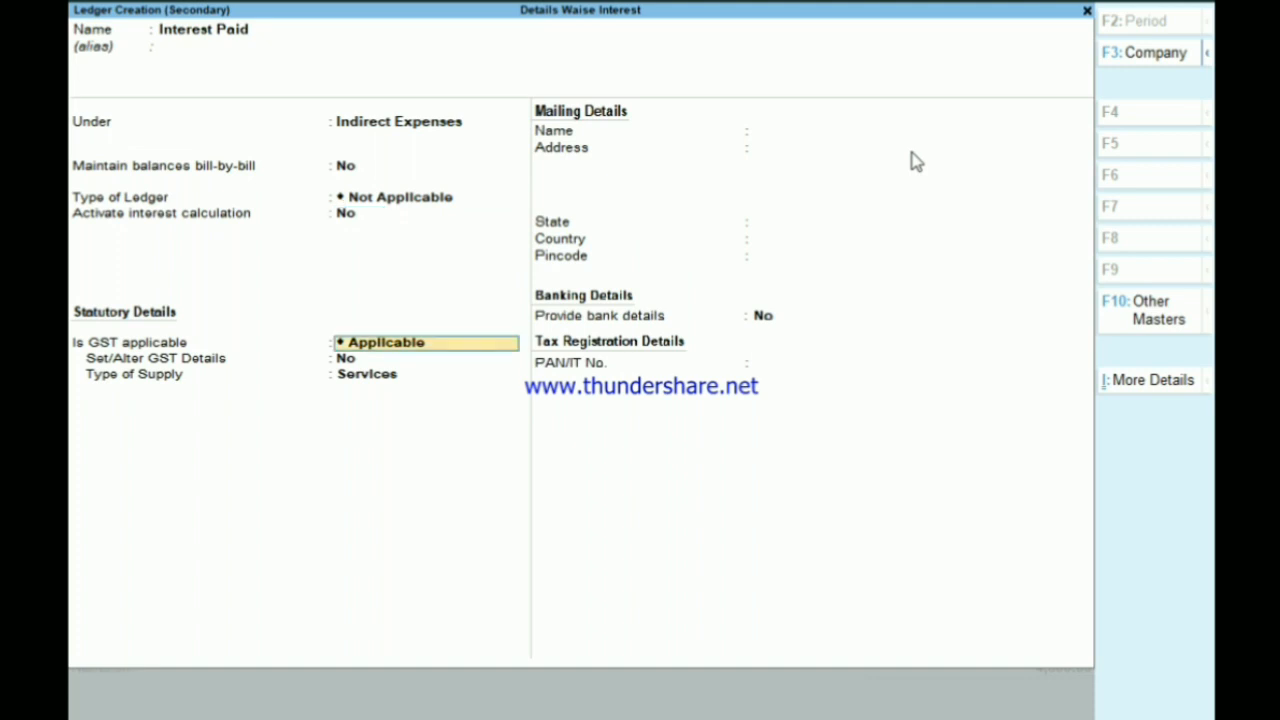
{"action": "key", "text": "Down"}
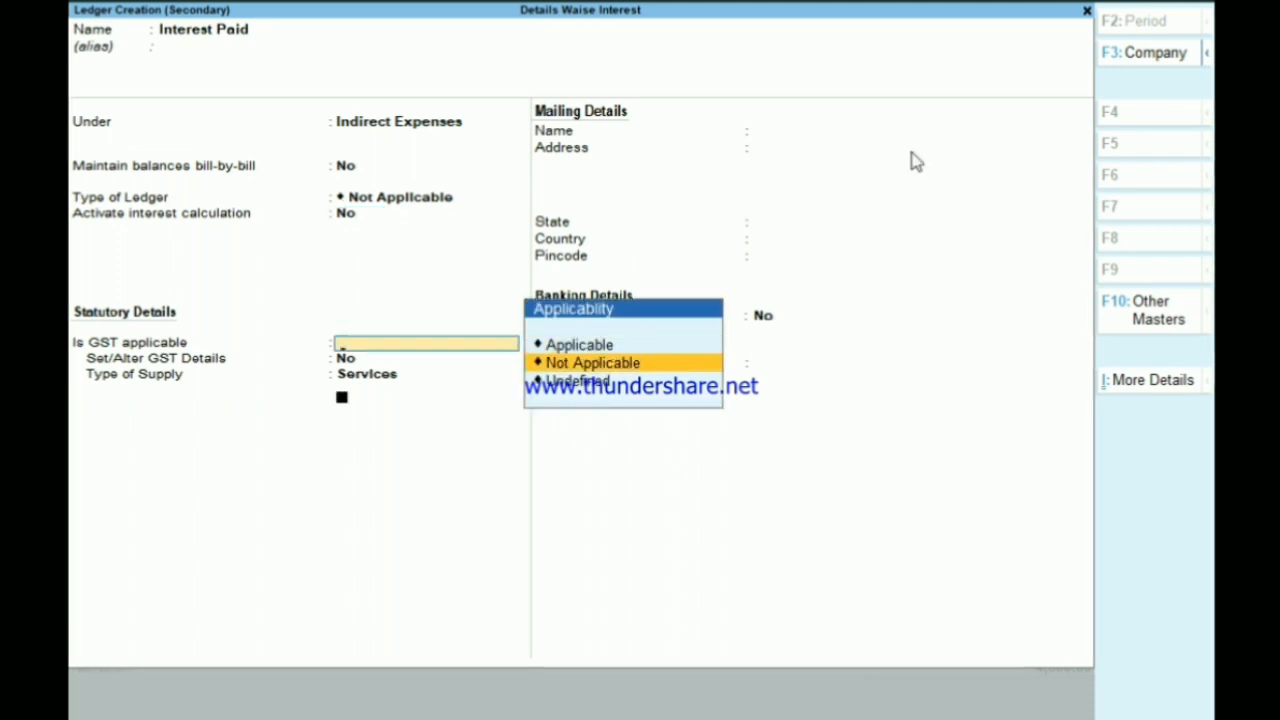
{"action": "key", "text": "Return"}
{"action": "key", "text": "Return"}
{"action": "key", "text": "Return"}
{"action": "key", "text": "Return"}
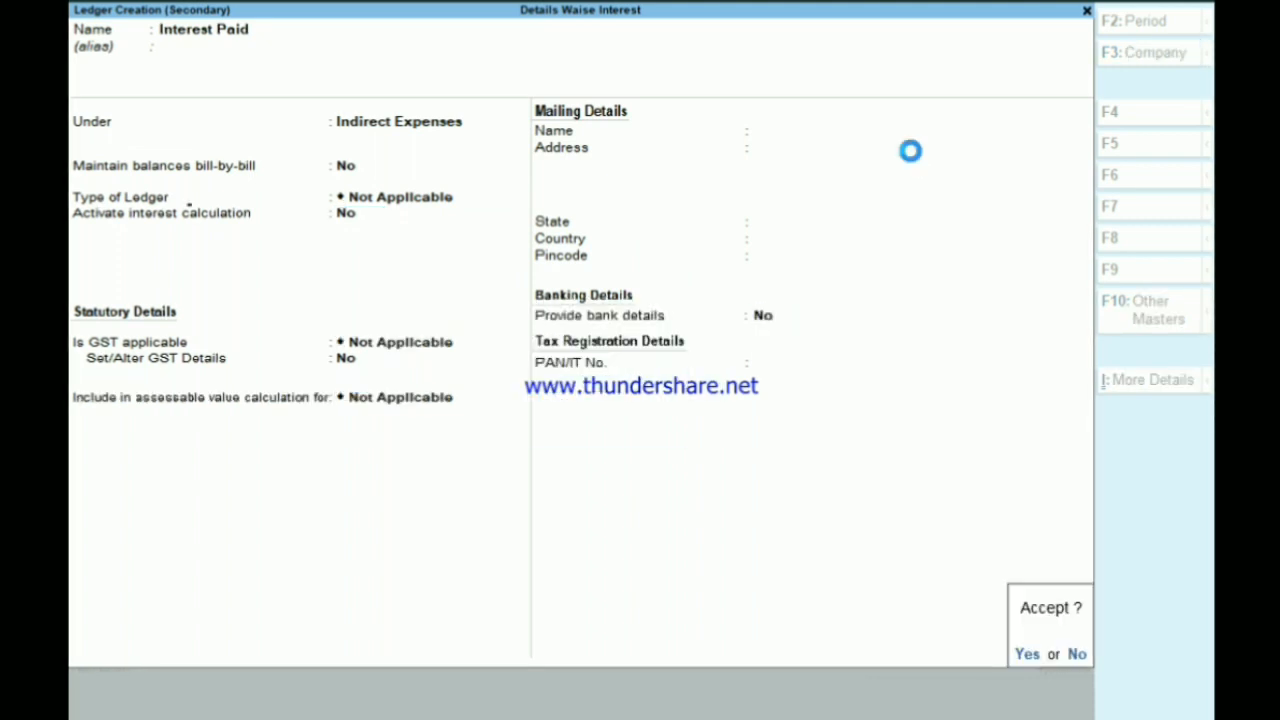
{"action": "key", "text": "Return"}
- Accept the debit to Interest Paid, leave the narration blank and save the credit note
{"action": "key", "text": "Return"}
{"action": "key", "text": "Return"}
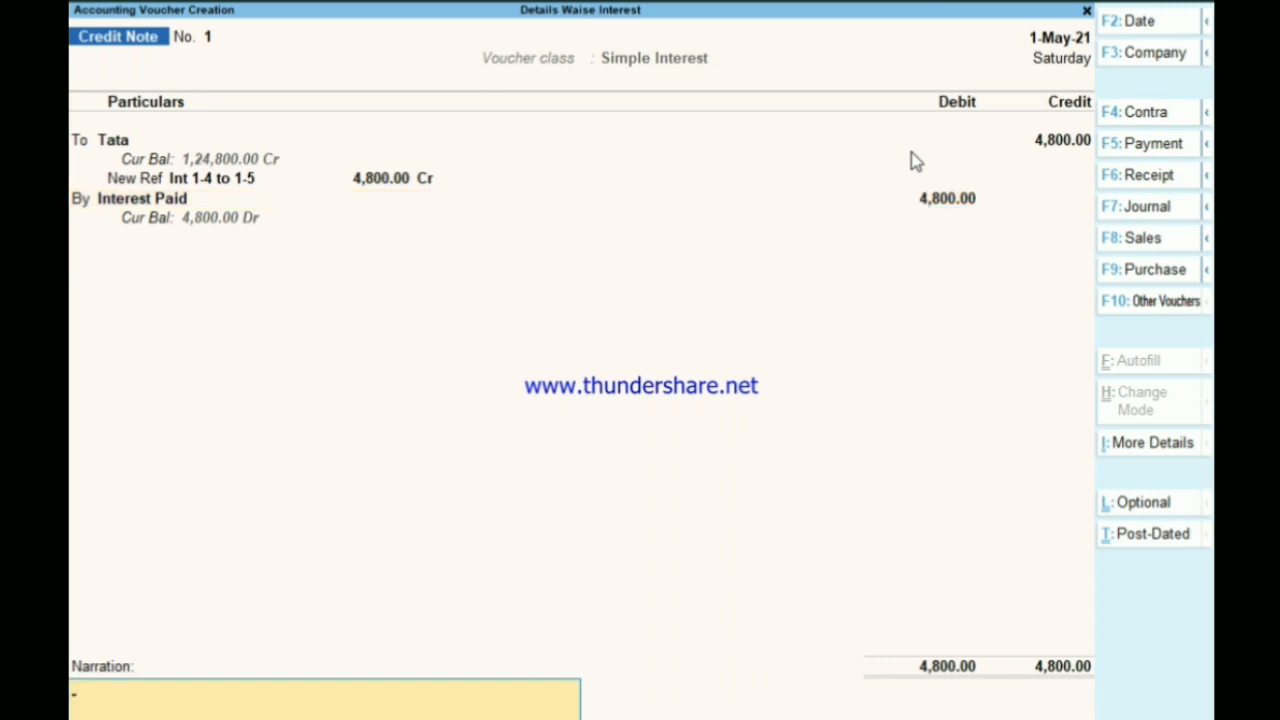
{"action": "key", "text": "Return"}
{"action": "key", "text": "Return"}
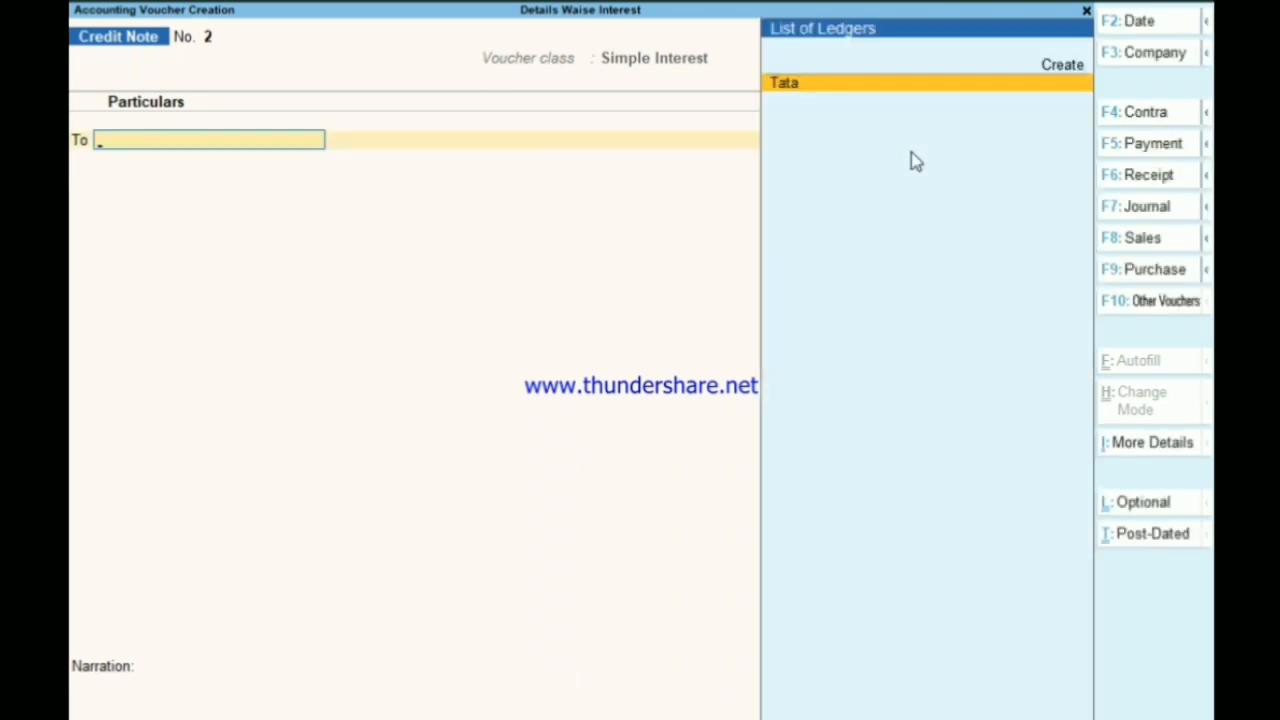
- Leave voucher entry and open Display More Reports from the Gateway of Tally
{"action": "key", "text": "Escape"}
{"action": "key", "text": "Down"}
{"action": "key", "text": "Down"}
{"action": "key", "text": "Down"}
{"action": "key", "text": "Down"}
{"action": "key", "text": "Down"}
{"action": "key", "text": "Down"}
{"action": "key", "text": "Down"}
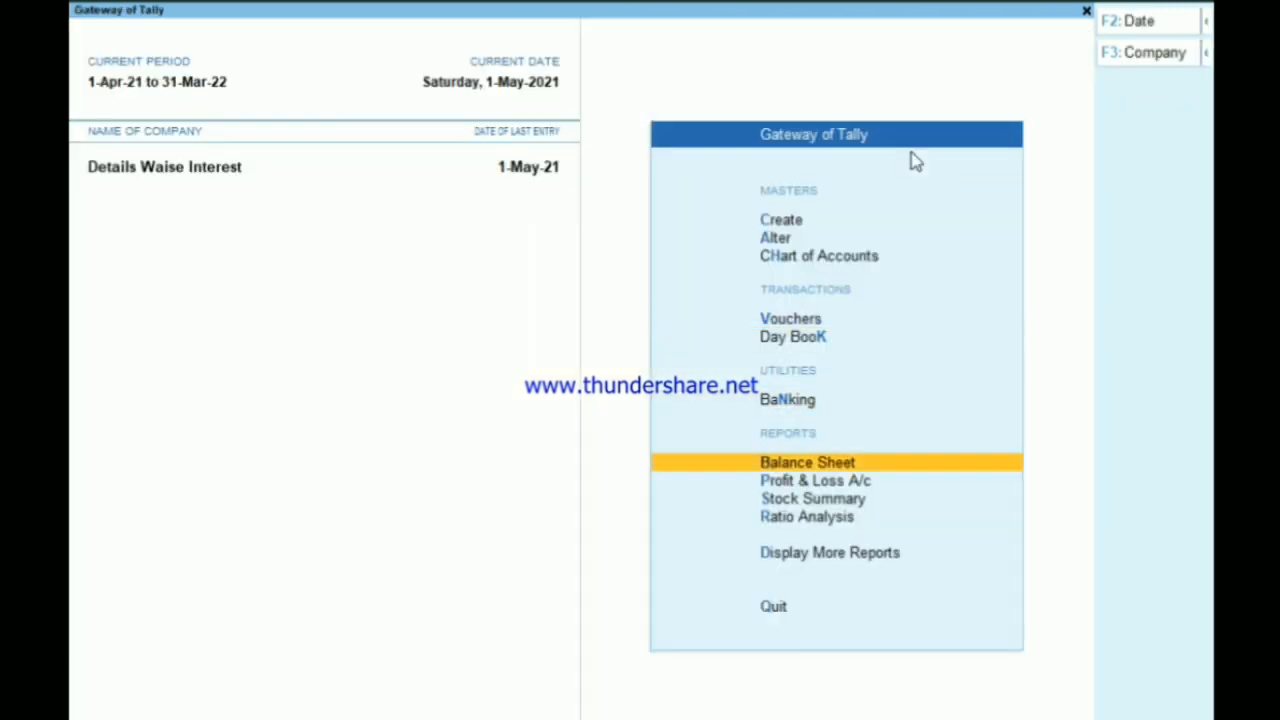
{"action": "key", "text": "Return"}
- Open the Bills Payable report from the Outstandings in Statements of Accounts
{"action": "key", "text": "Down"}
{"action": "key", "text": "Down"}
{"action": "key", "text": "Down"}
{"action": "key", "text": "Down"}
{"action": "key", "text": "Down"}
{"action": "key", "text": "Down"}
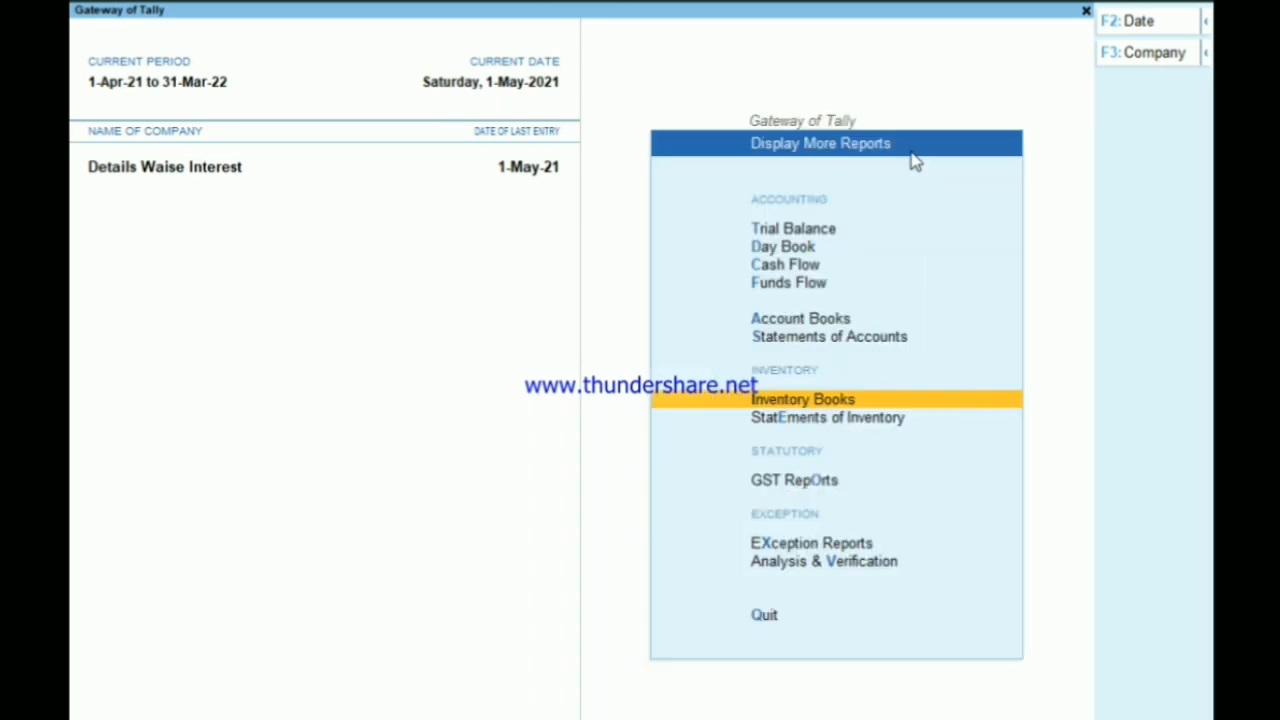
{"action": "key", "text": "Up"}
{"action": "key", "text": "Up"}
{"action": "key", "text": "Return"}
{"action": "key", "text": "Escape"}
{"action": "key", "text": "Down"}
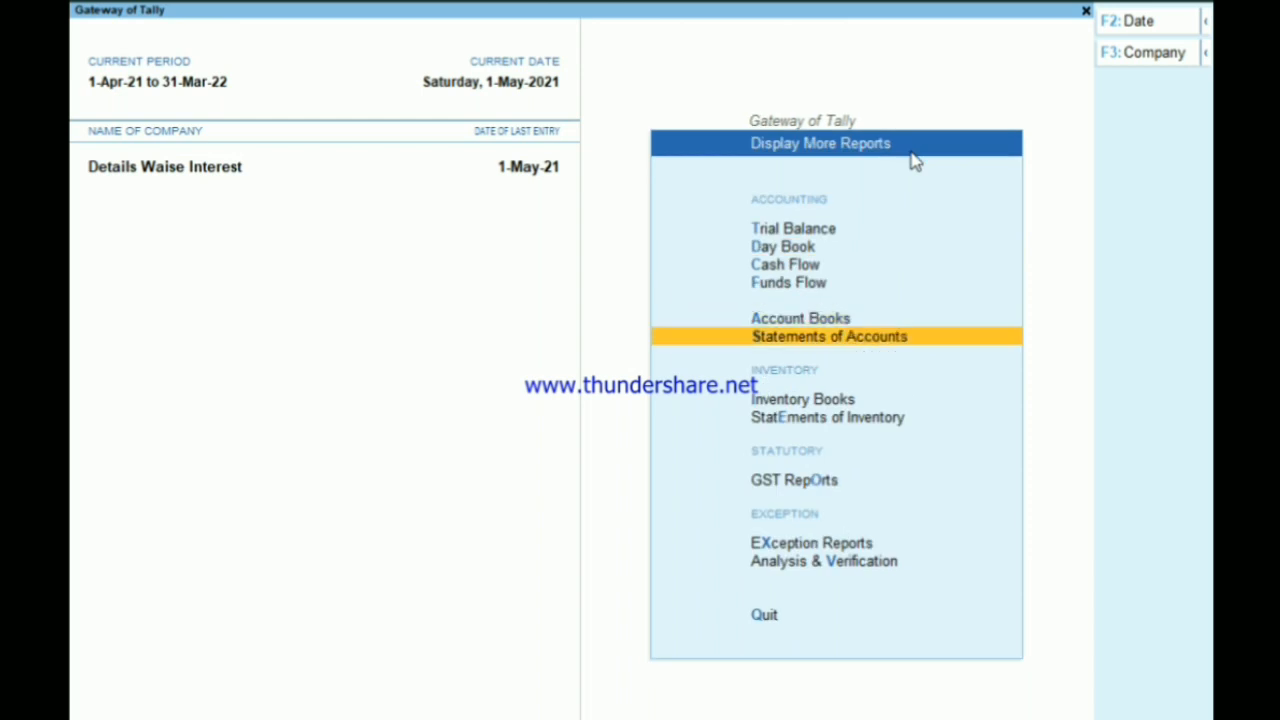
{"action": "key", "text": "Return"}
{"action": "key", "text": "Return"}
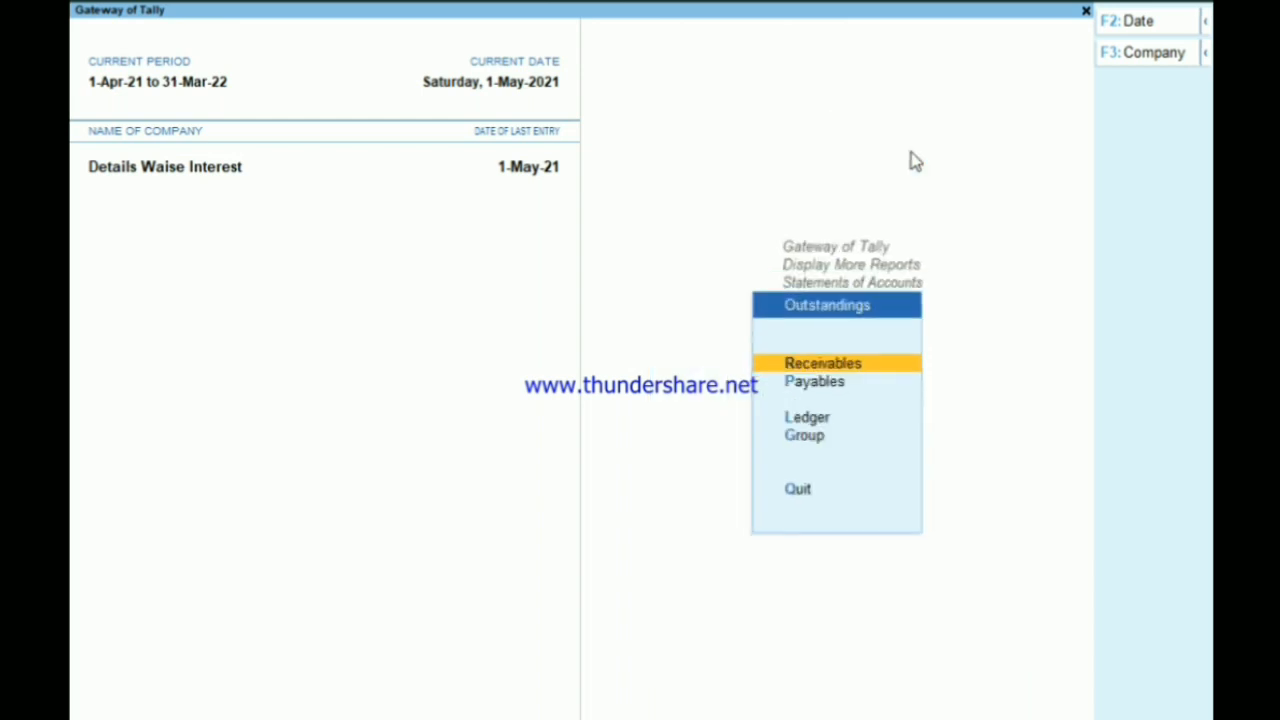
{"action": "key", "text": "Down"}
{"action": "key", "text": "Return"}
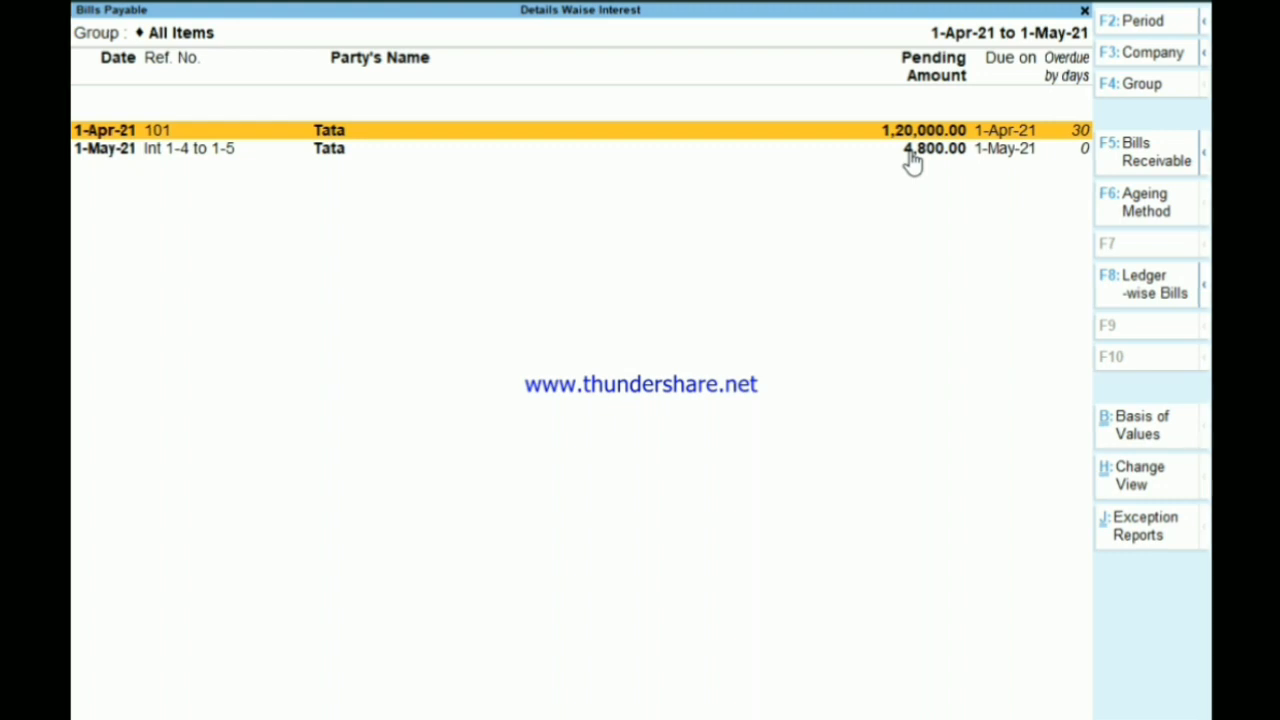
- Set the Bills Payable period to end on 2-May-2021, check Tata's interest bill and return to the Gateway of Tally
{"action": "left_click", "coordinate": [910, 152]}
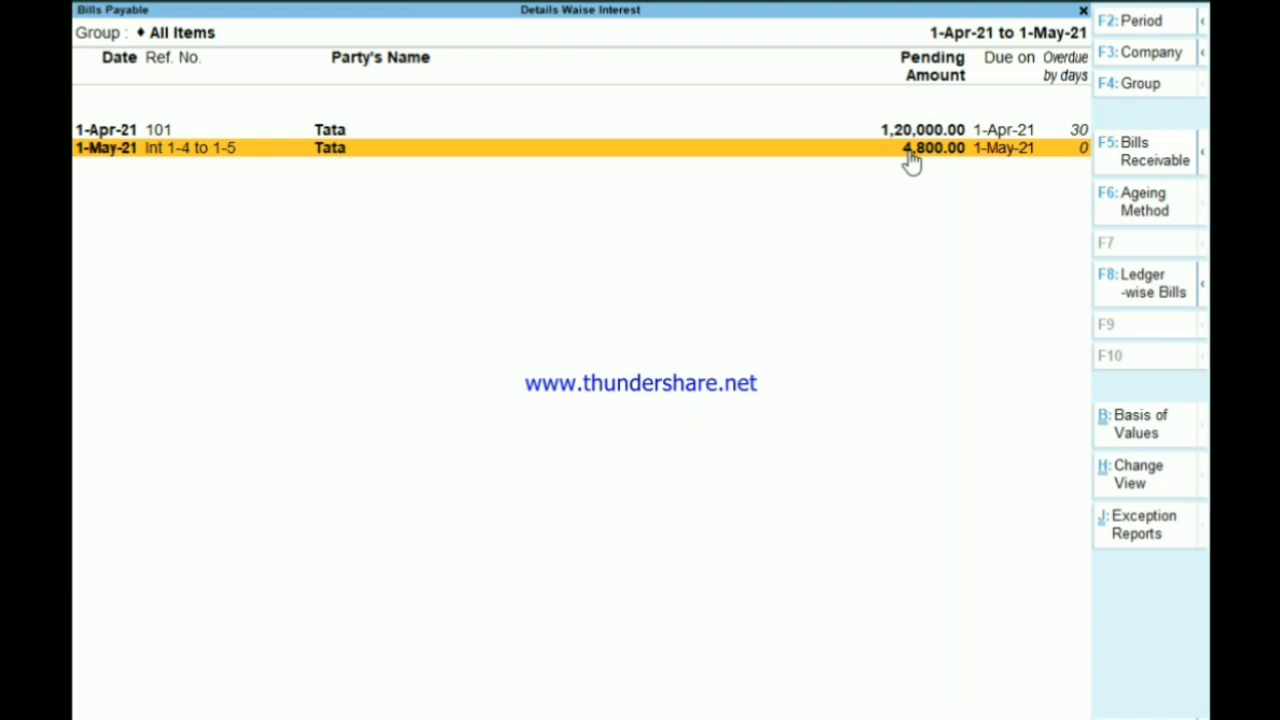
{"action": "key", "text": "F2"}
{"action": "key", "text": "Return"}
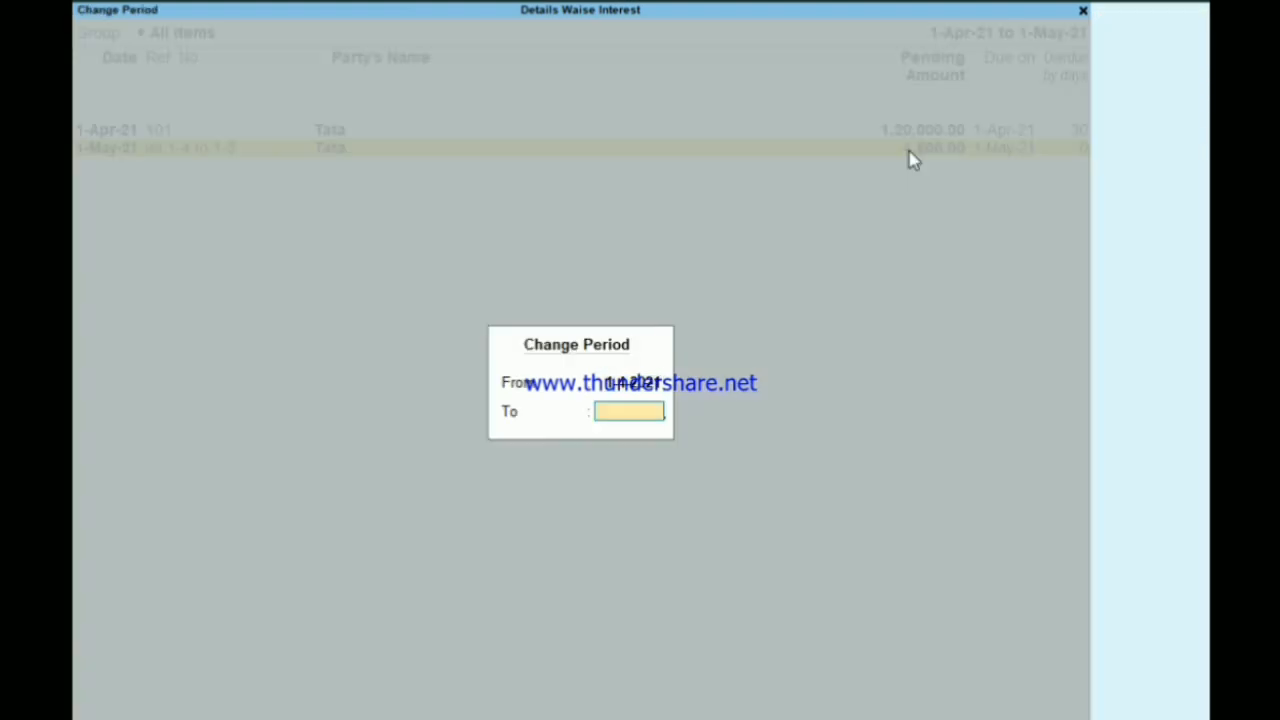
{"action": "type", "text": "2-5"}
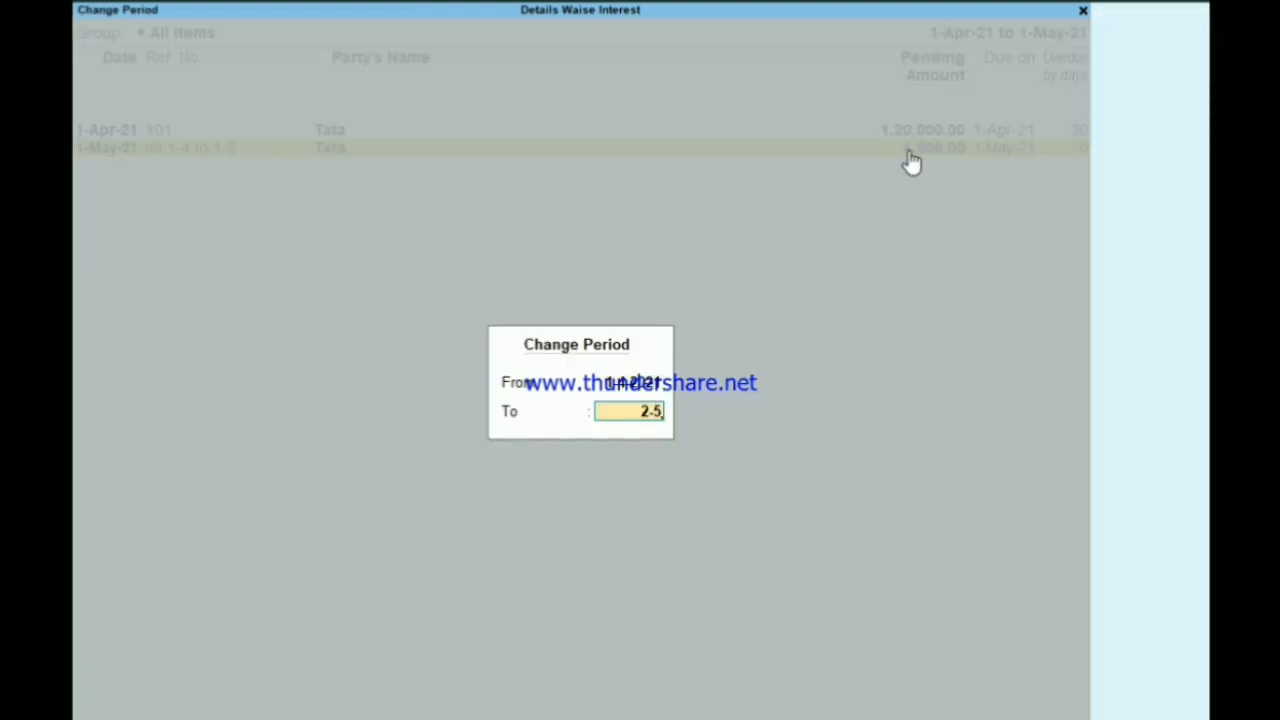
{"action": "key", "text": "Return"}
{"action": "key", "text": "Down"}
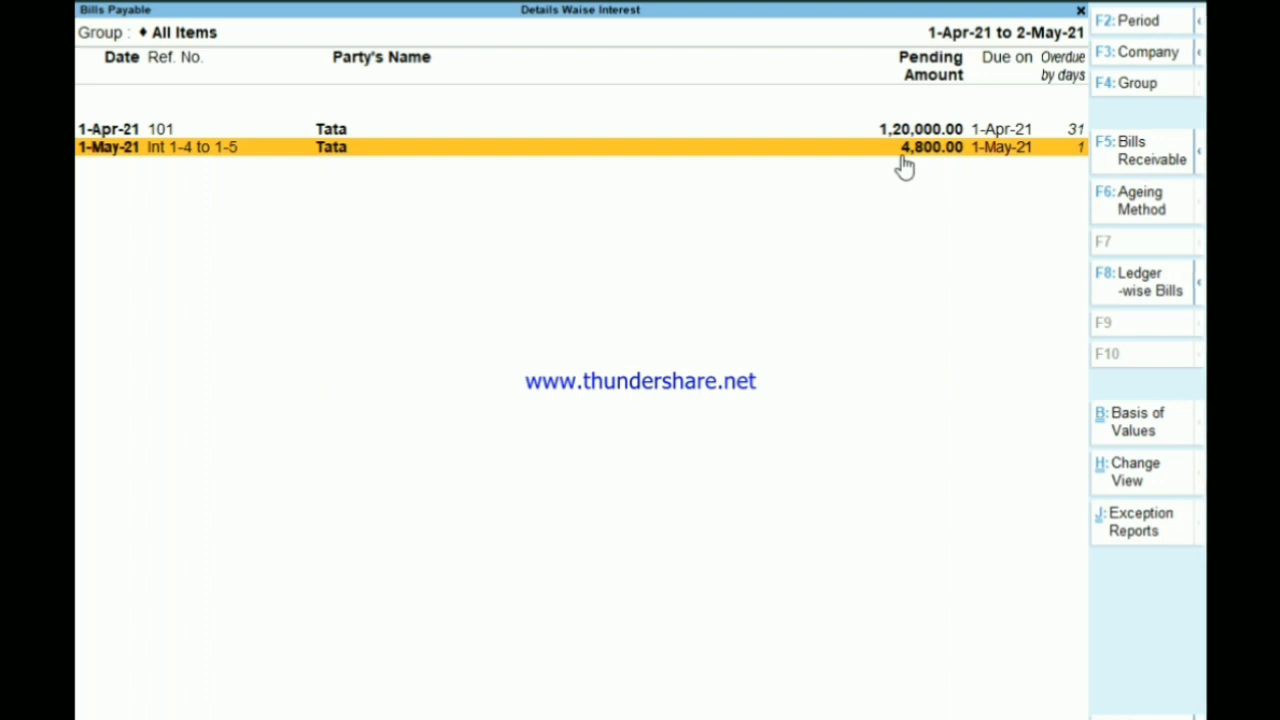
{"action": "key", "text": "Escape"}
{"action": "key", "text": "Escape"}
{"action": "key", "text": "Escape"}
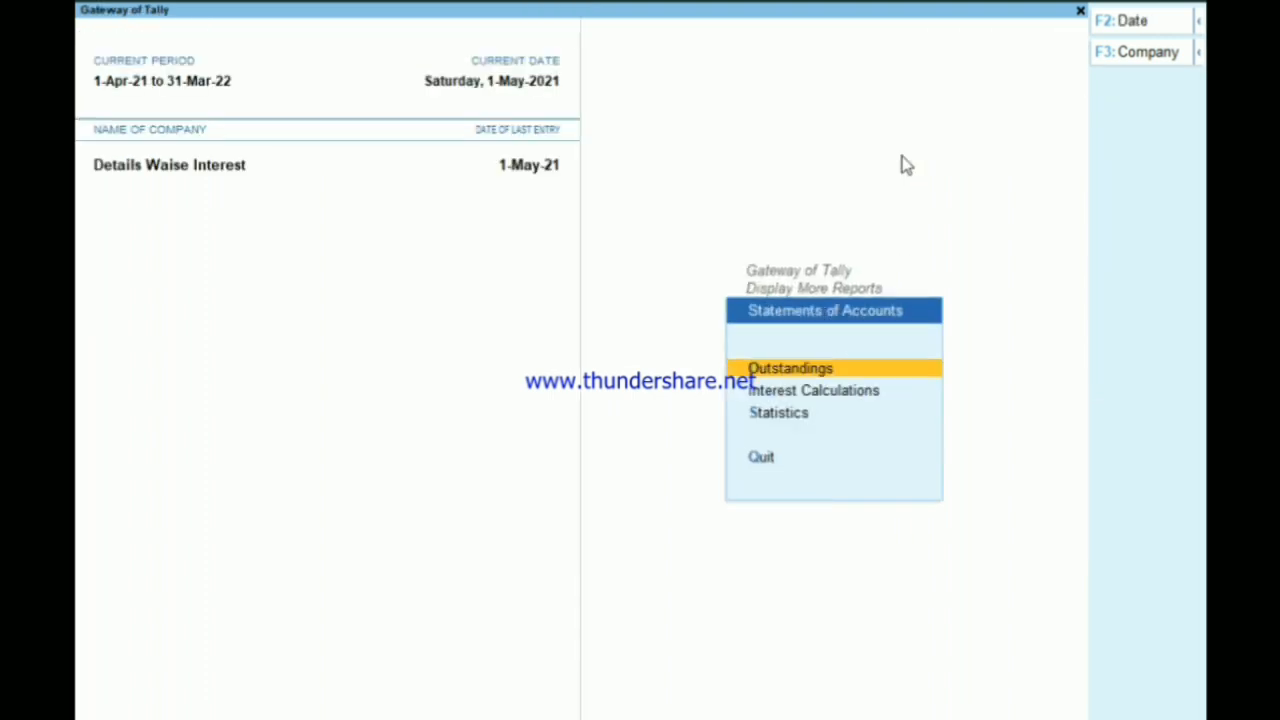
{"action": "key", "text": "Escape"}
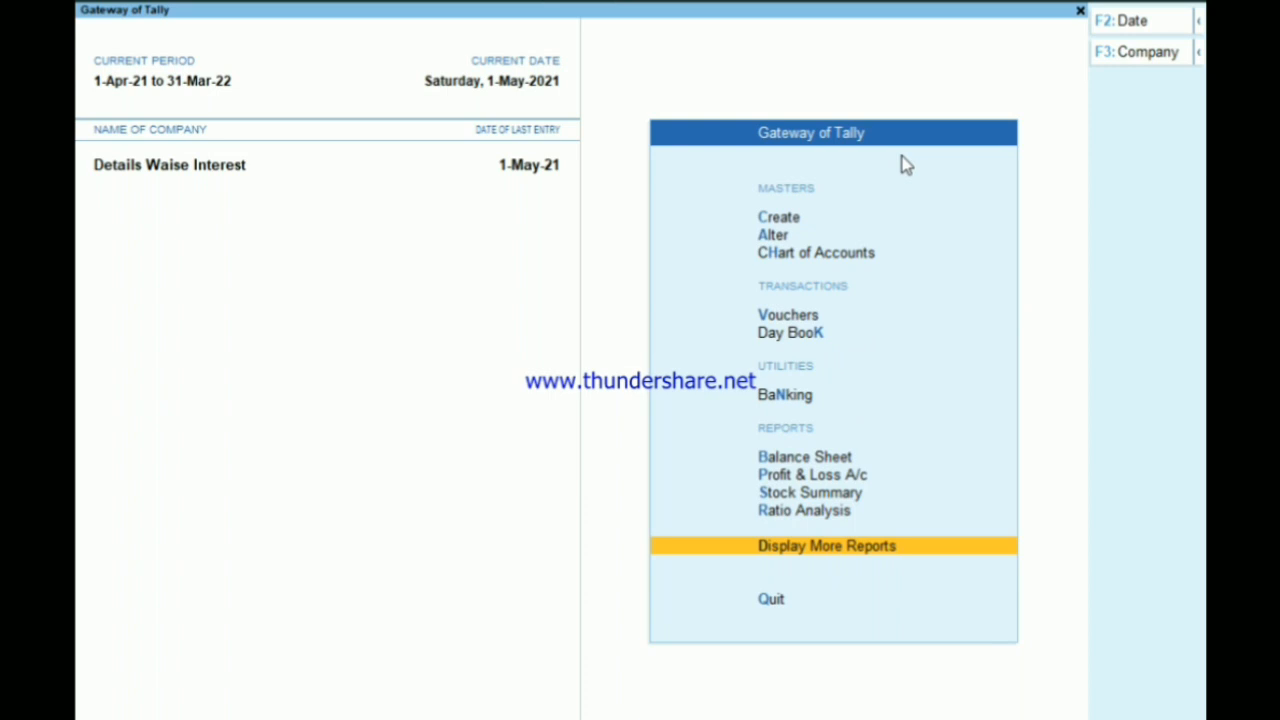
- Start another Credit Note voucher with the Simple Interest class, dated 2-May-21
{"action": "key", "text": "v"}
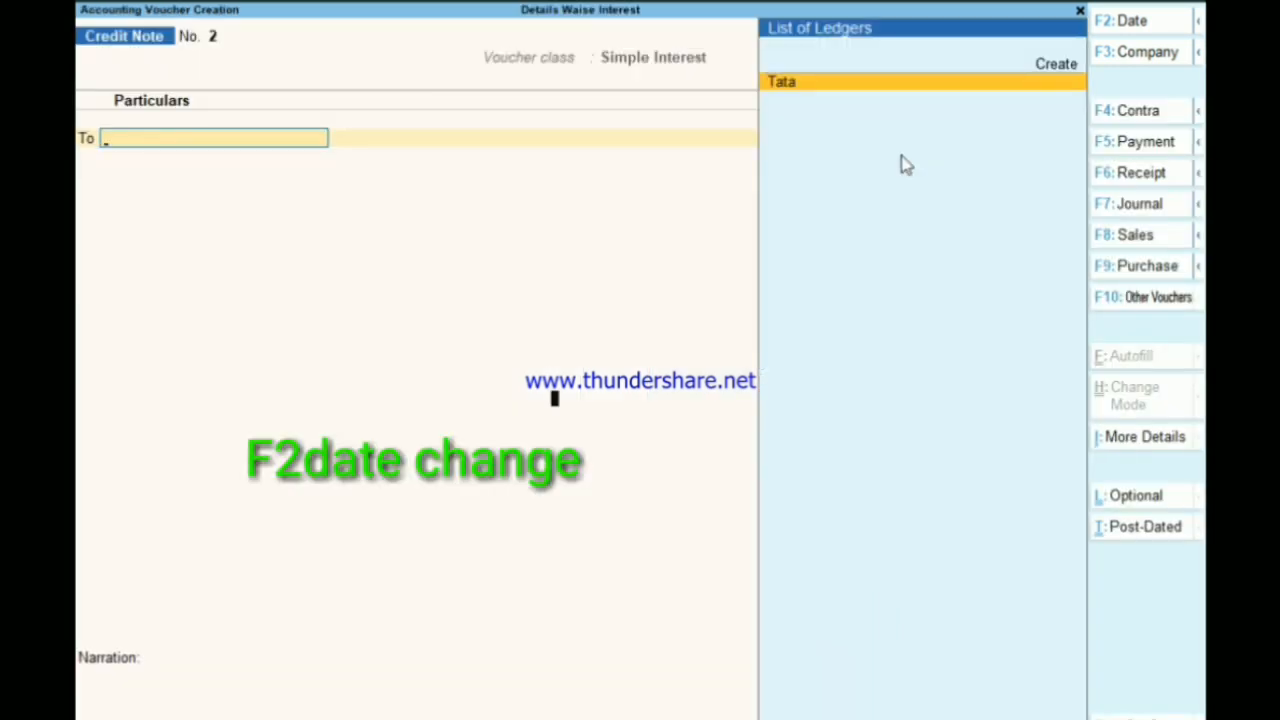
{"action": "key", "text": "F2"}
{"action": "key", "text": "Return"}
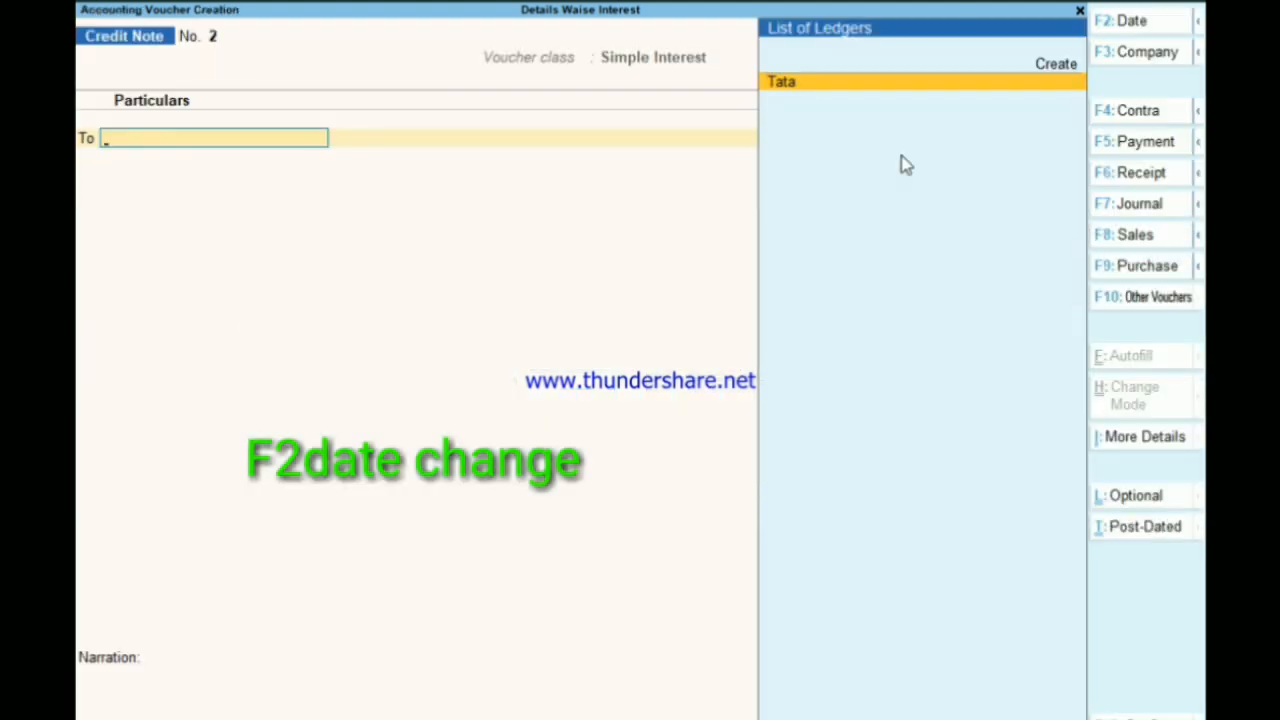
- Credit Tata, leave the receipt details blank, accept the party details and interest amount, and open the bill-wise details
{"action": "key", "text": "Return"}
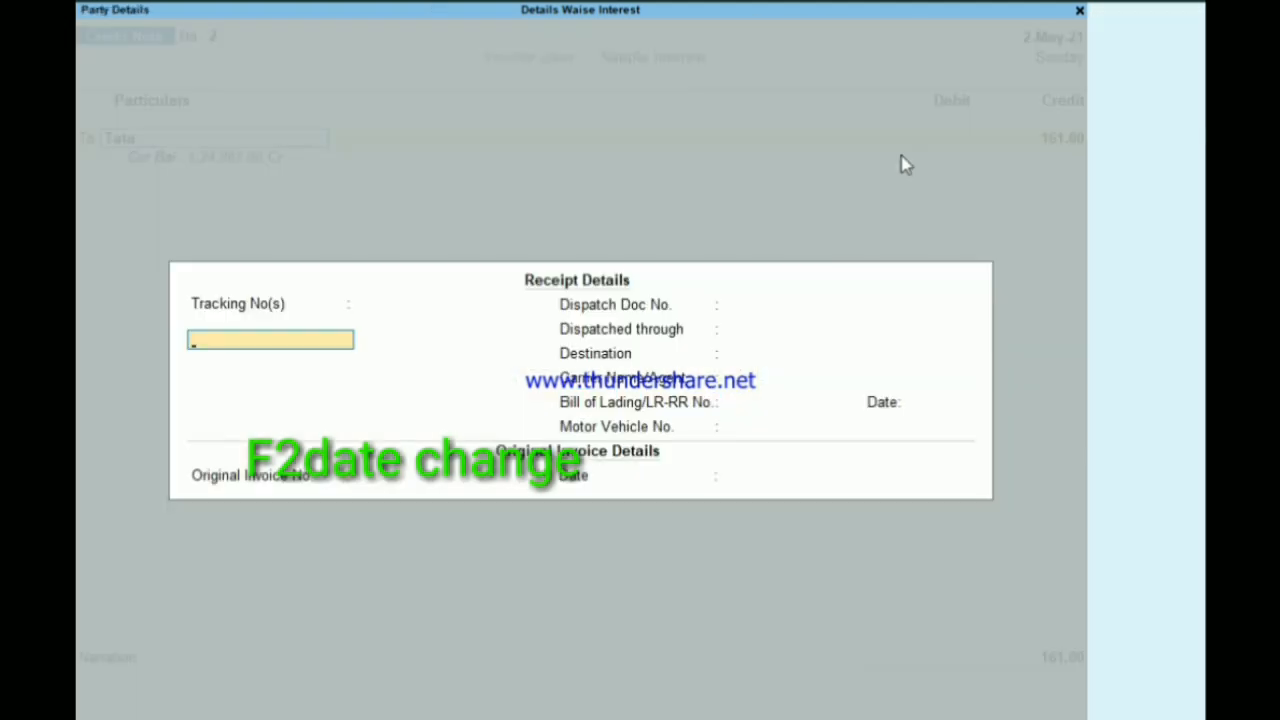
{"action": "key", "text": "ctrl+a"}
{"action": "key", "text": "ctrl+a"}
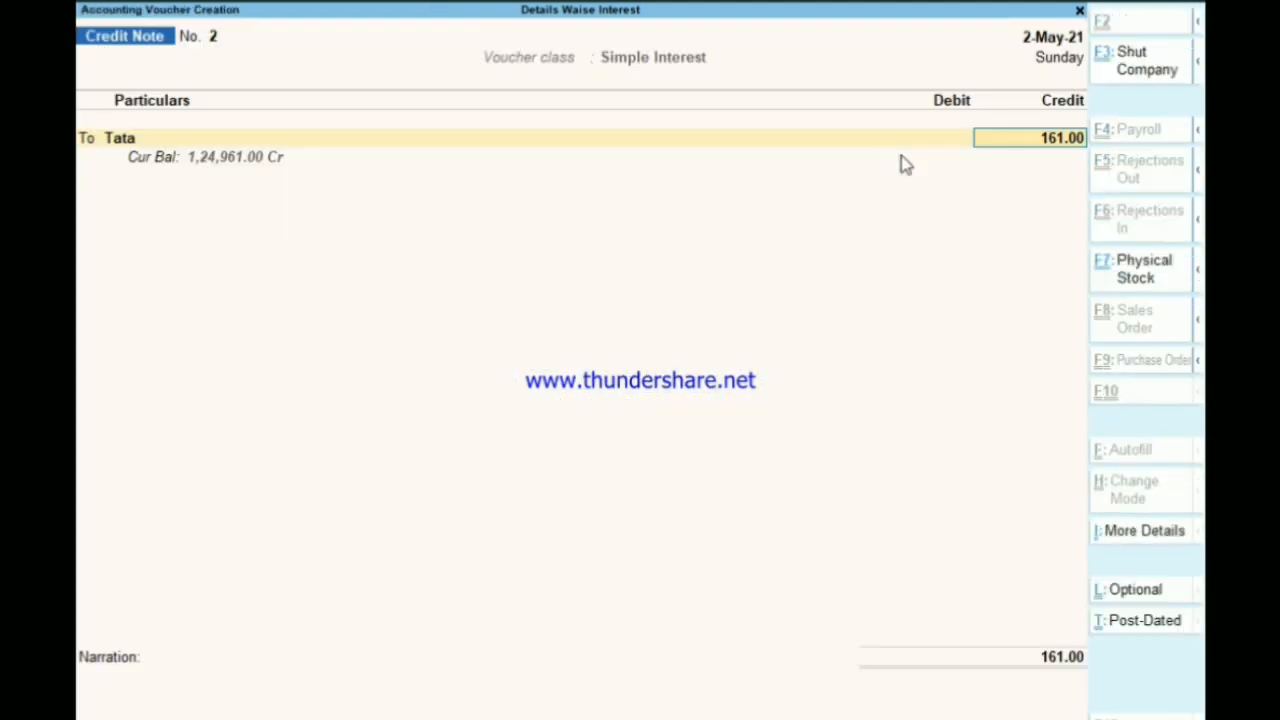
{"action": "key", "text": "Return"}
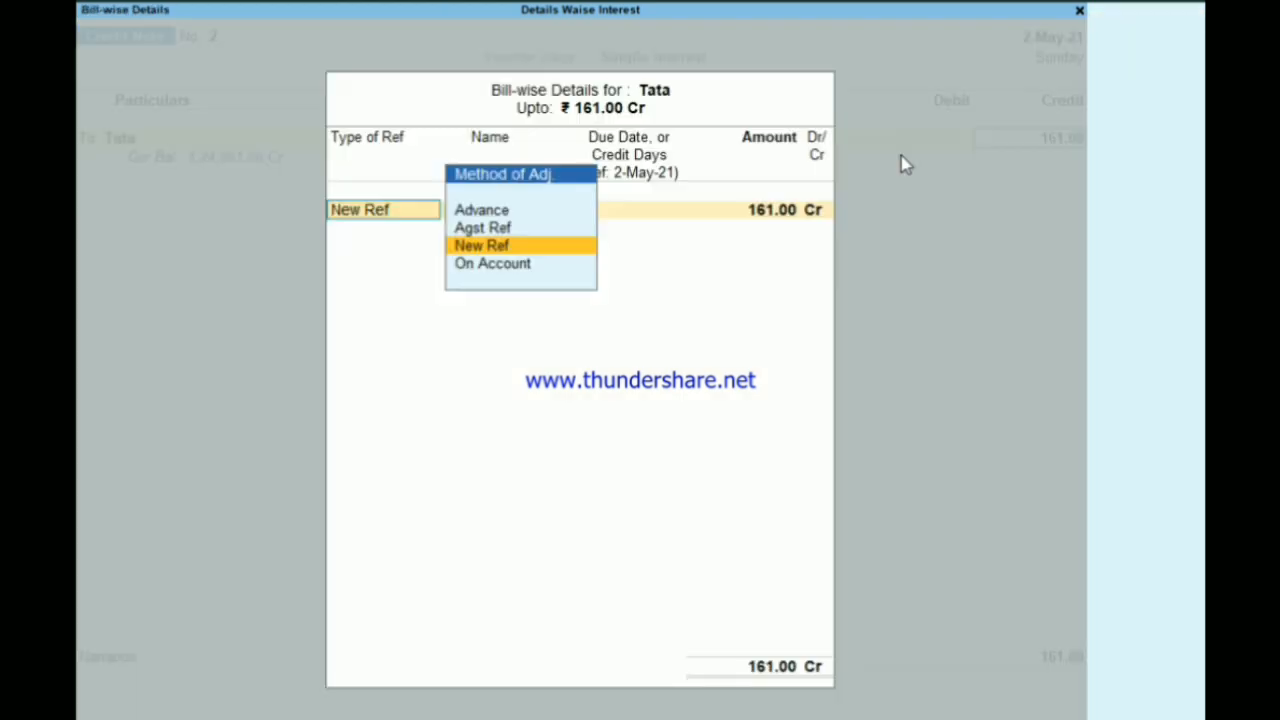
- Record Tata's interest as a new reference named "Int 1-5 to 2-5" for 161.00 Cr and save the credit note
{"action": "key", "text": "Return"}
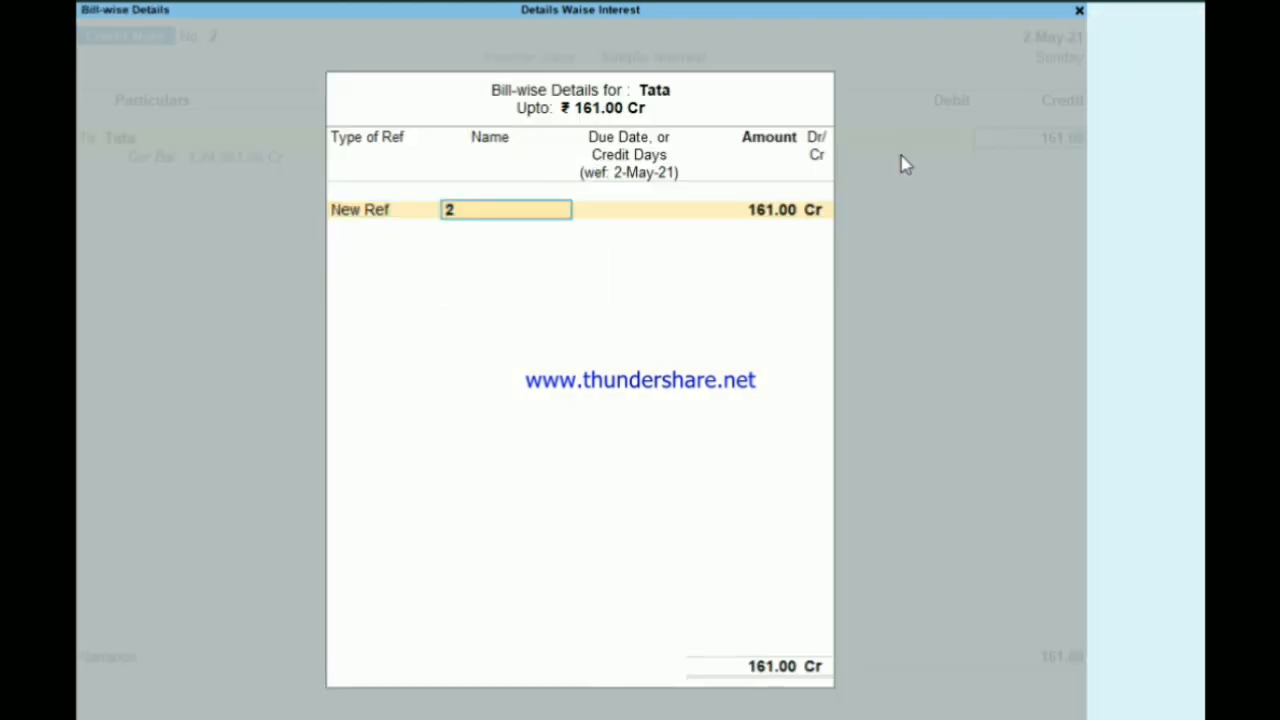
{"action": "type", "text": "Int 1"}
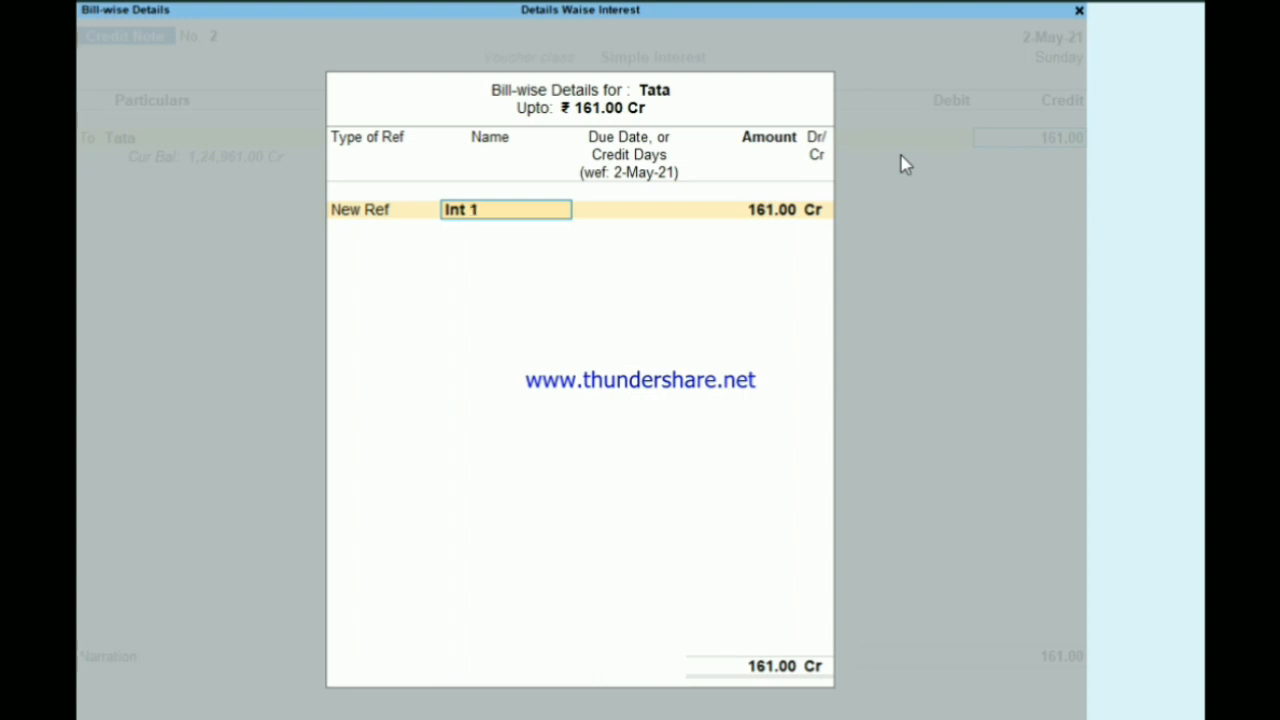
{"action": "type", "text": "-5"}
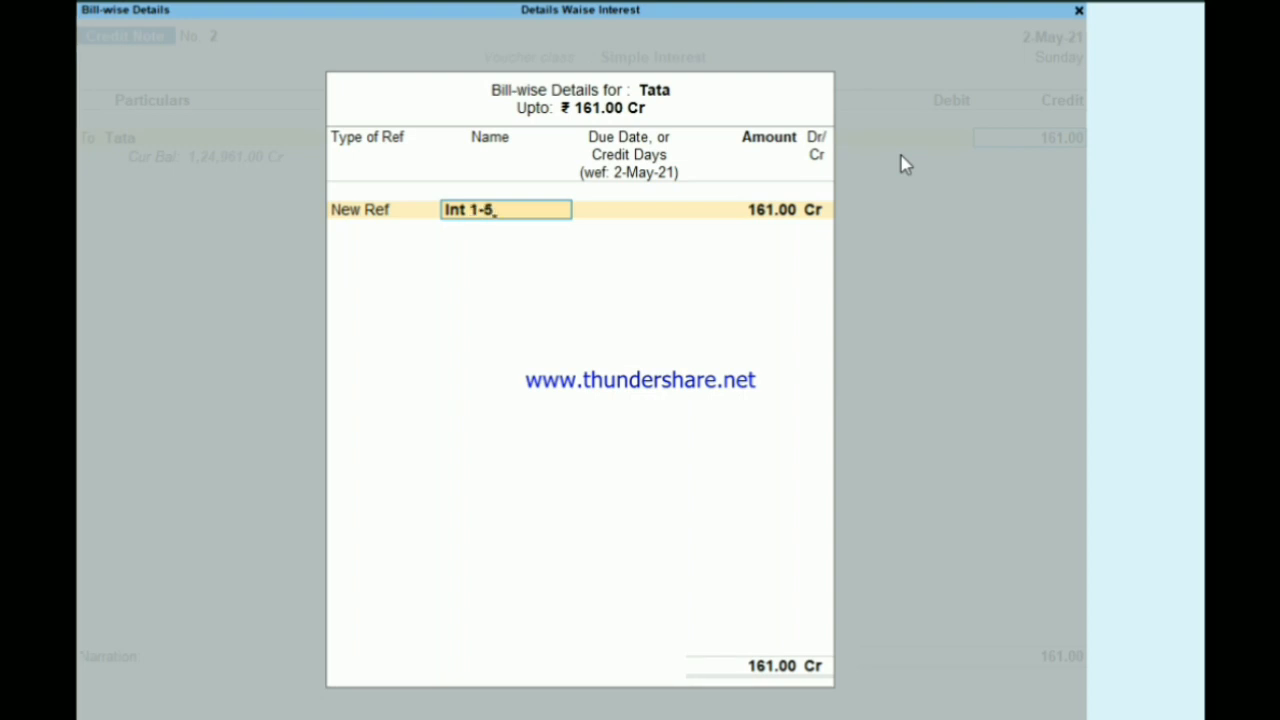
{"action": "type", "text": " to 2"}
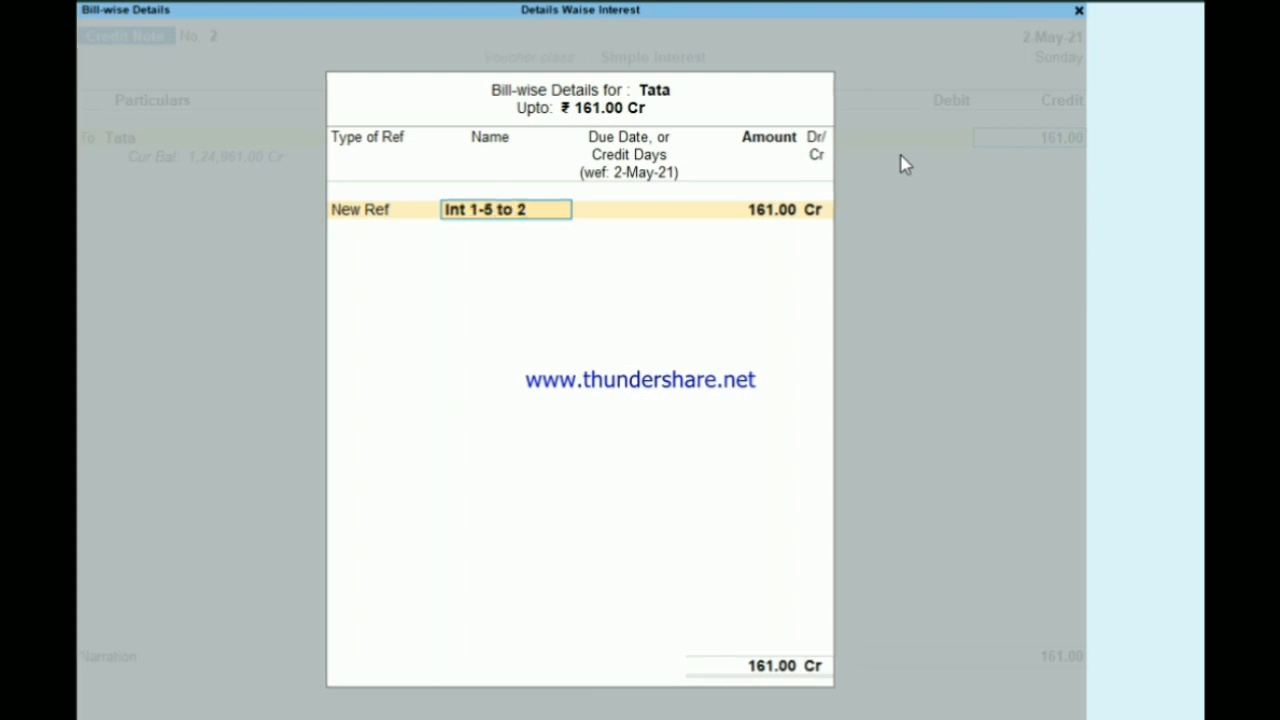
{"action": "type", "text": "-5"}
{"action": "key", "text": "Return"}
{"action": "key", "text": "Return"}
{"action": "key", "text": "Return"}
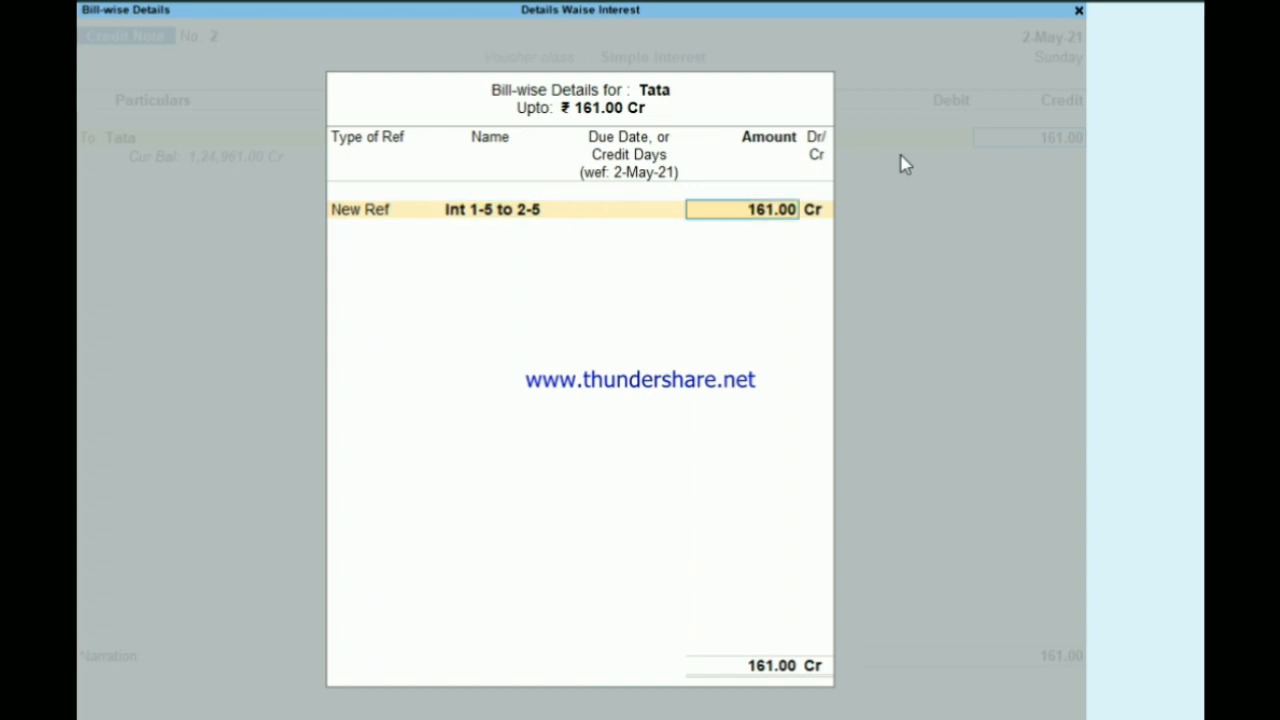
{"action": "key", "text": "Return"}
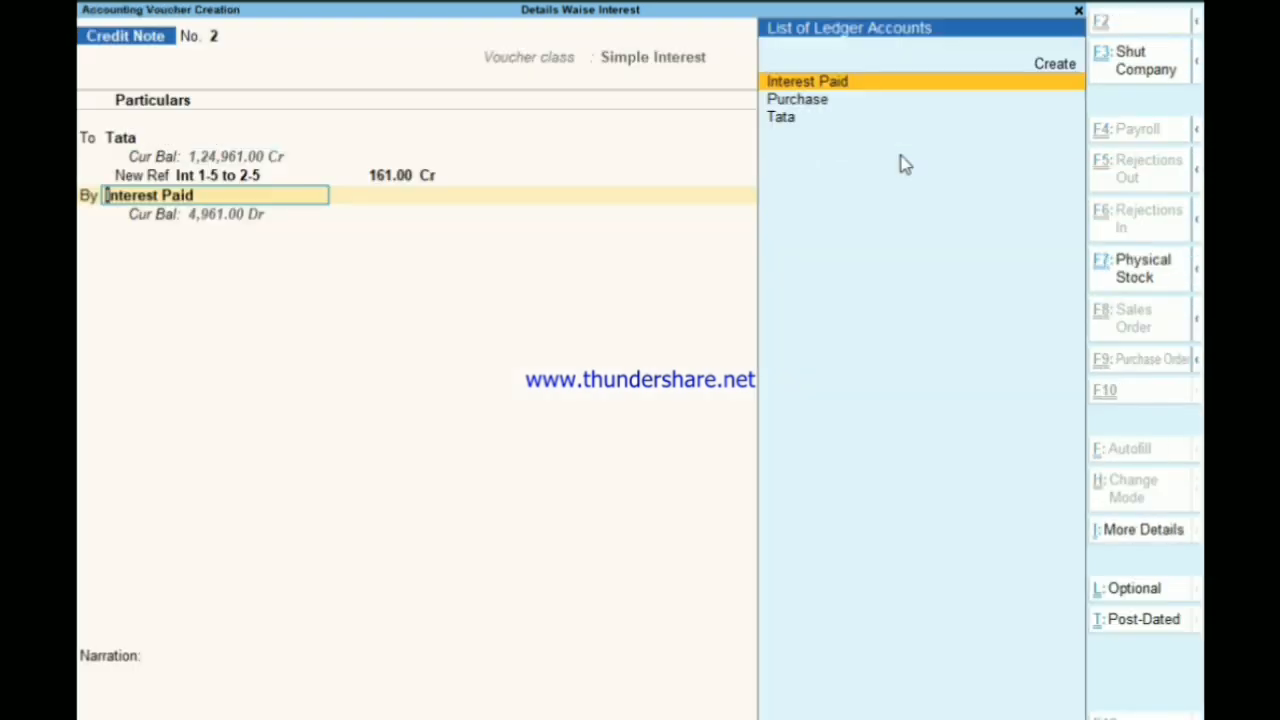
{"action": "key", "text": "ctrl+a"}
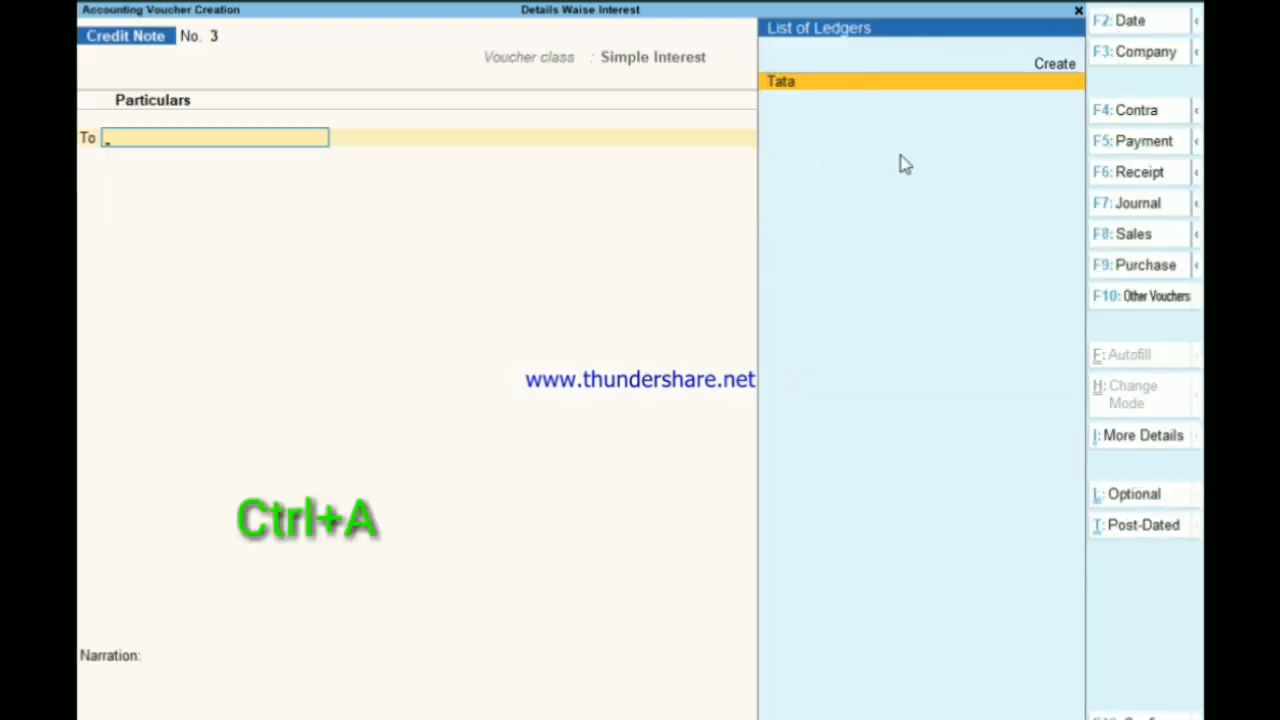
- Leave voucher entry and open the Bills Payable report from the Outstandings in Statements of Accounts
{"action": "key", "text": "Escape"}
{"action": "key", "text": "Up"}
{"action": "key", "text": "Up"}
{"action": "key", "text": "Up"}
{"action": "key", "text": "Up"}
{"action": "key", "text": "Up"}
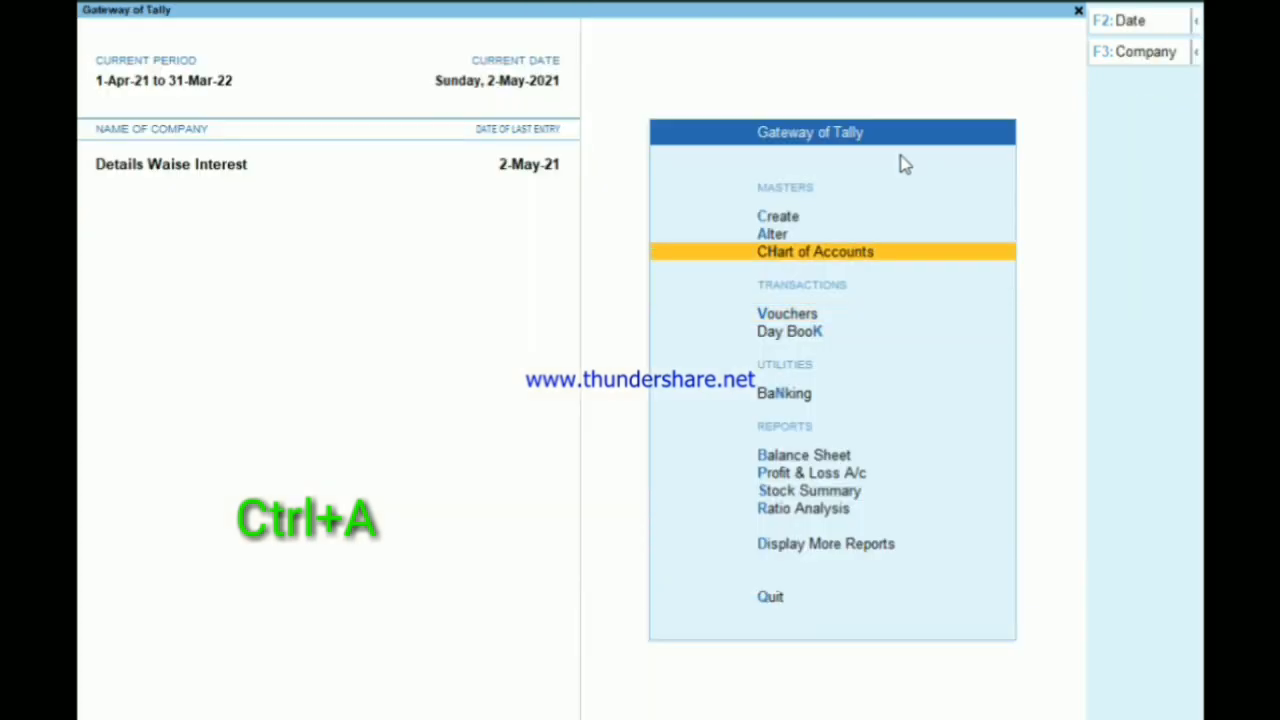
{"action": "key", "text": "Return"}
{"action": "key", "text": "Down"}
{"action": "key", "text": "Down"}
{"action": "key", "text": "Down"}
{"action": "key", "text": "Down"}
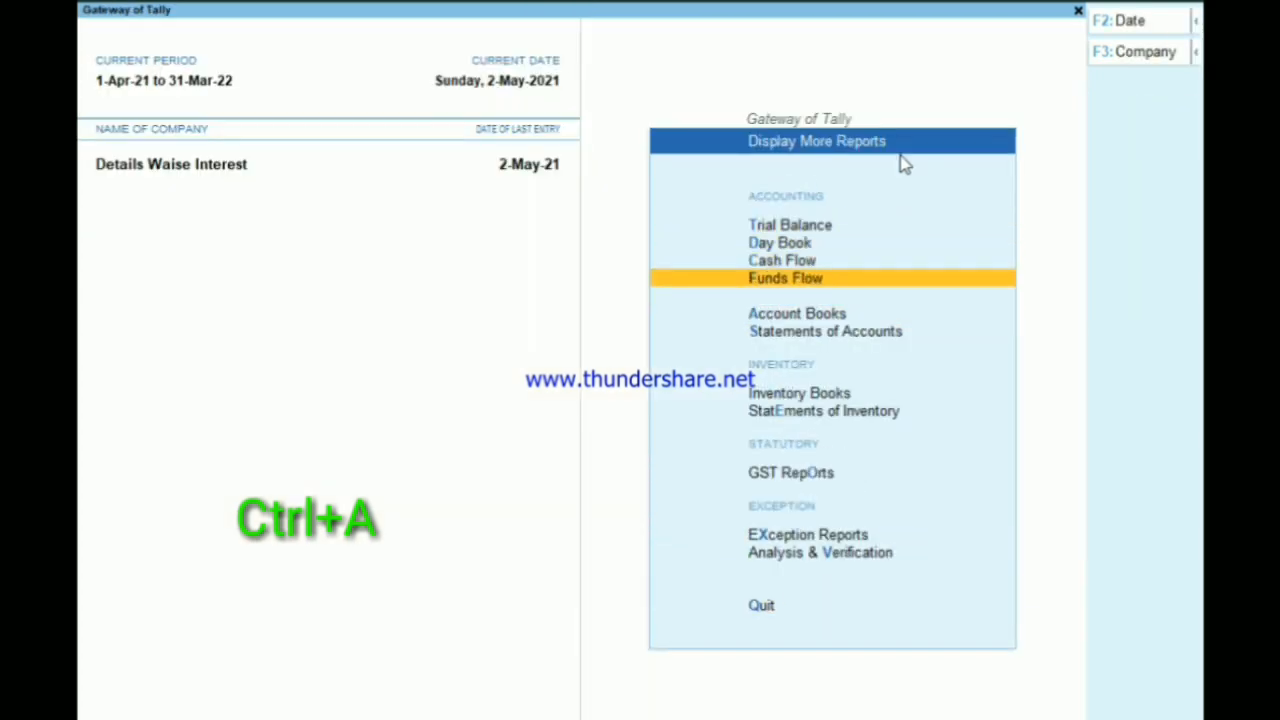
{"action": "key", "text": "Return"}
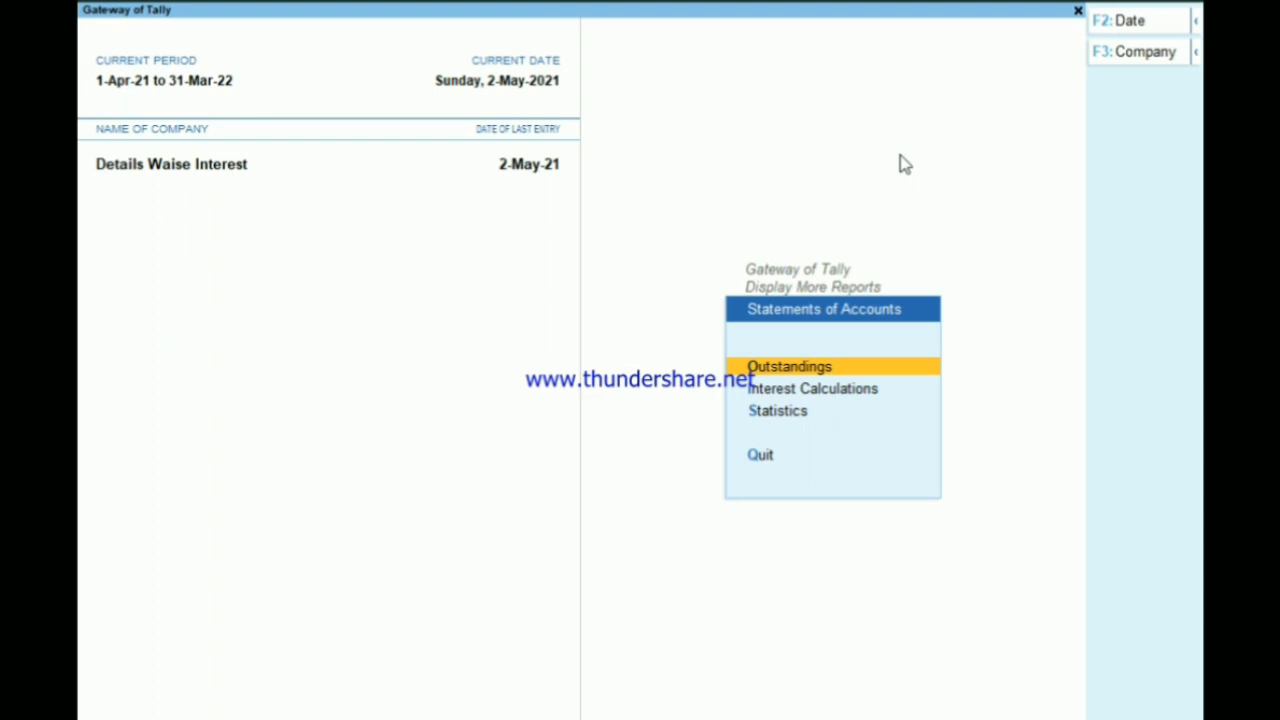
{"action": "key", "text": "Return"}
{"action": "key", "text": "Down"}
{"action": "key", "text": "Return"}
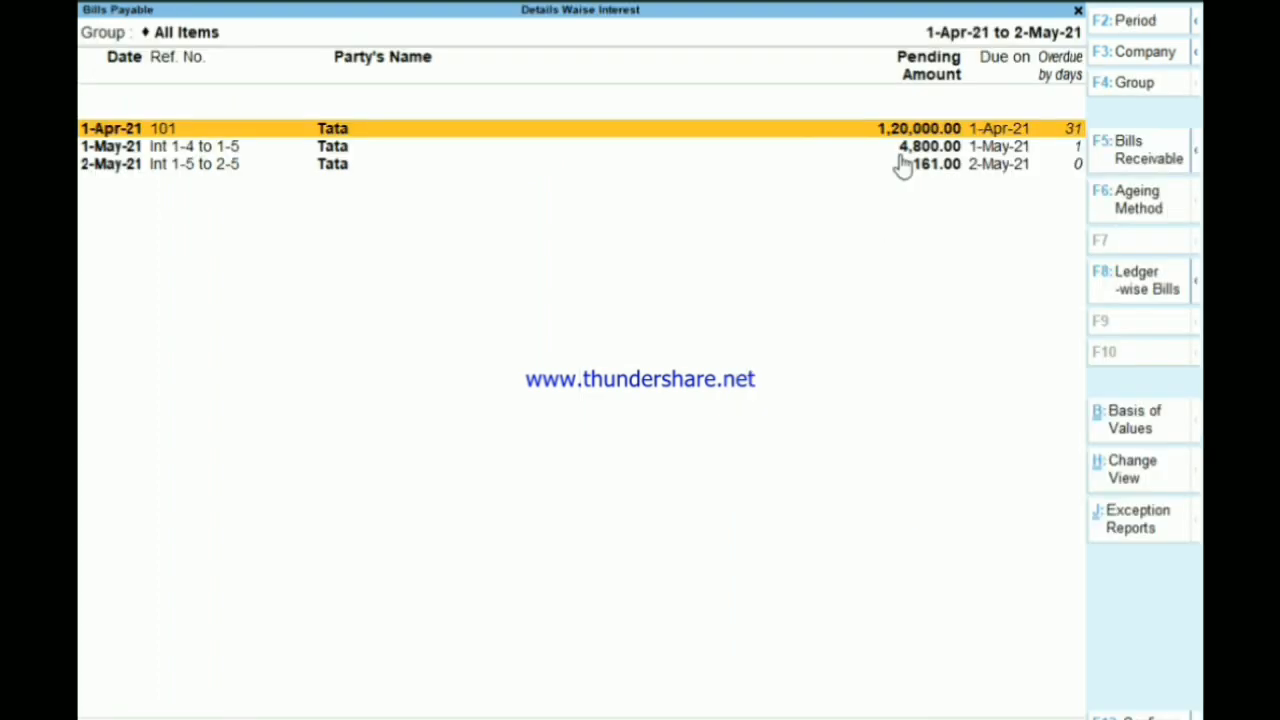
- Check the Int 1-5 to 2-5 bill among Tata's payables and return to Display More Reports
{"action": "key", "text": "Down"}
{"action": "key", "text": "Down"}
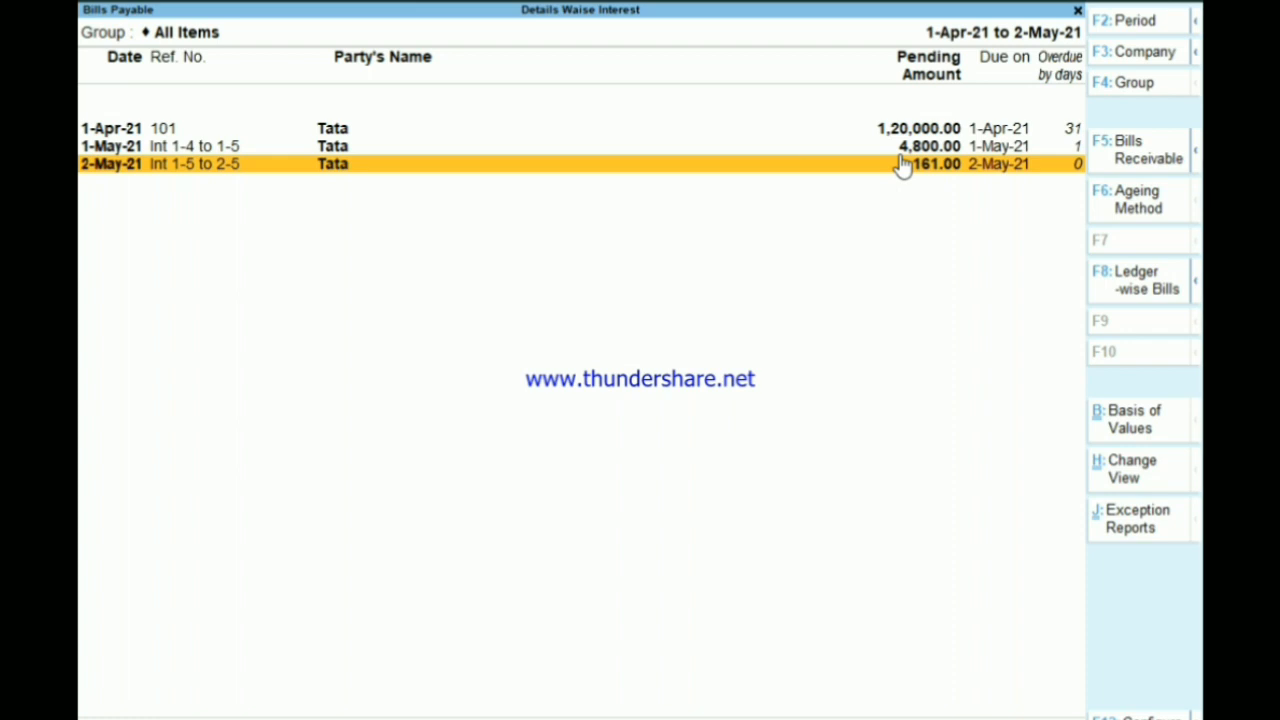
{"action": "key", "text": "Escape"}
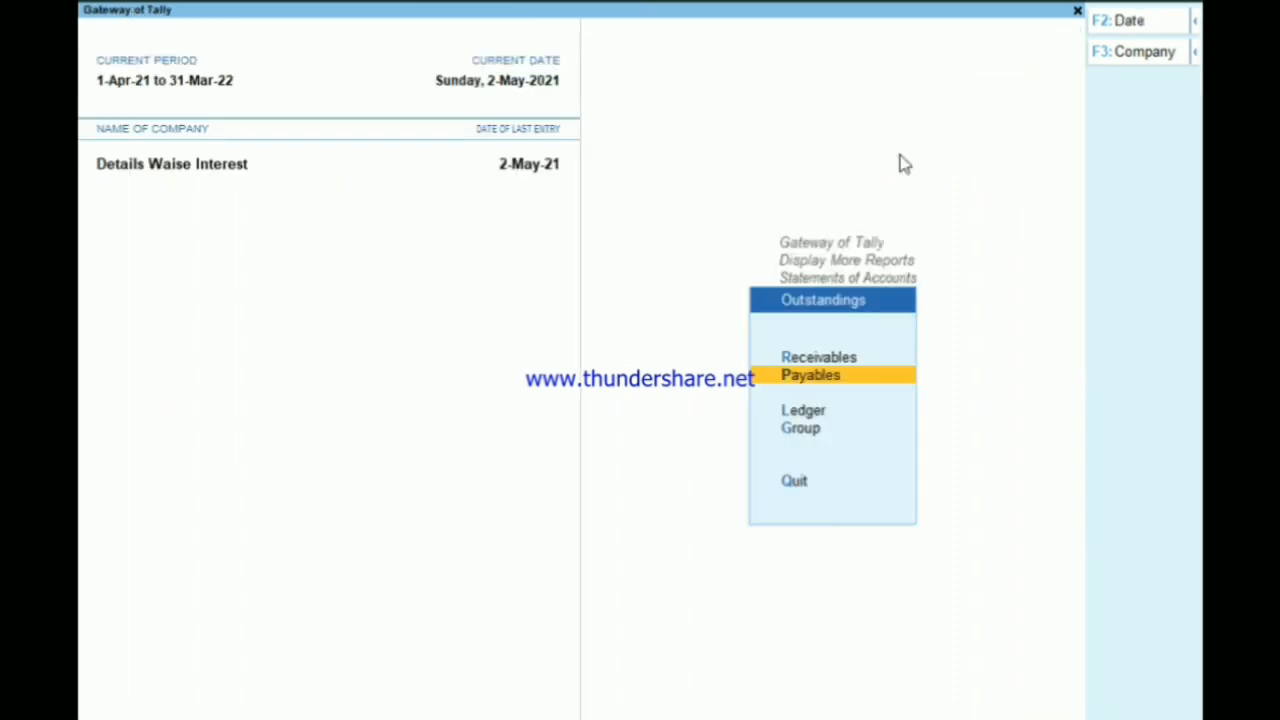
{"action": "key", "text": "Escape"}
{"action": "key", "text": "Escape"}
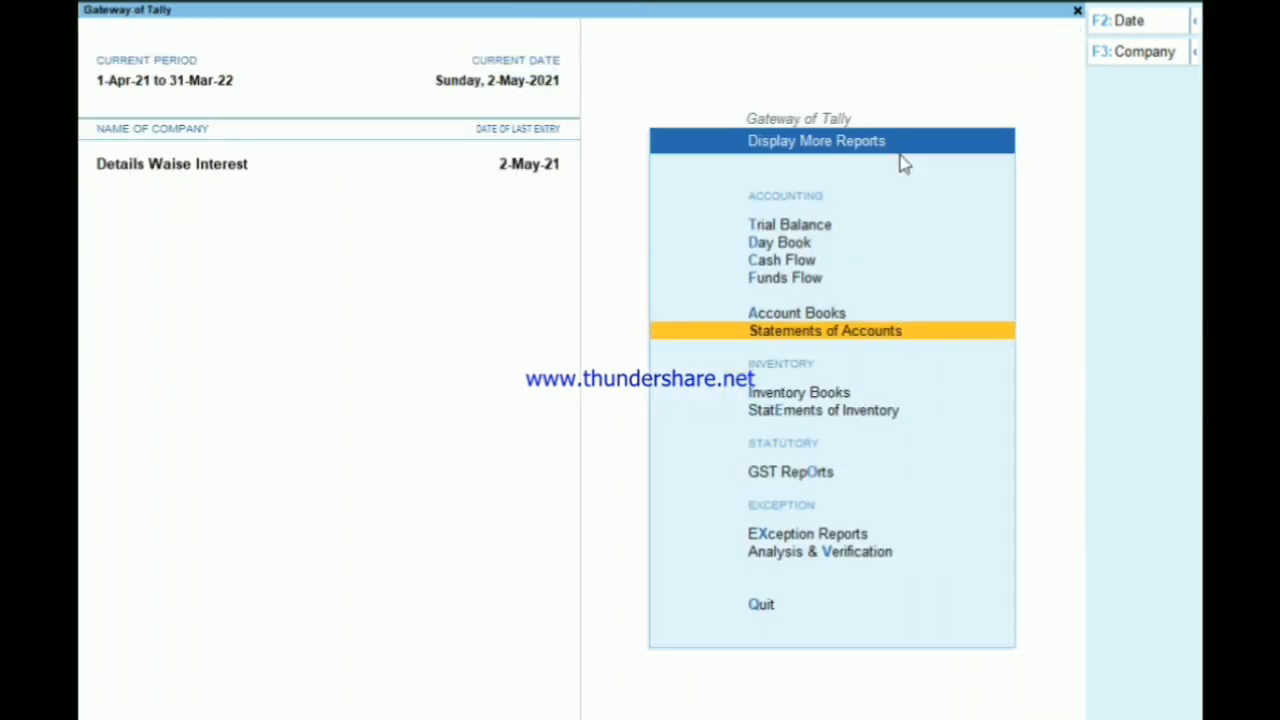
- Reopen Bills Payable from the Outstandings and expand it to show the vouchers behind each bill
{"action": "key", "text": "Return"}
{"action": "key", "text": "Return"}
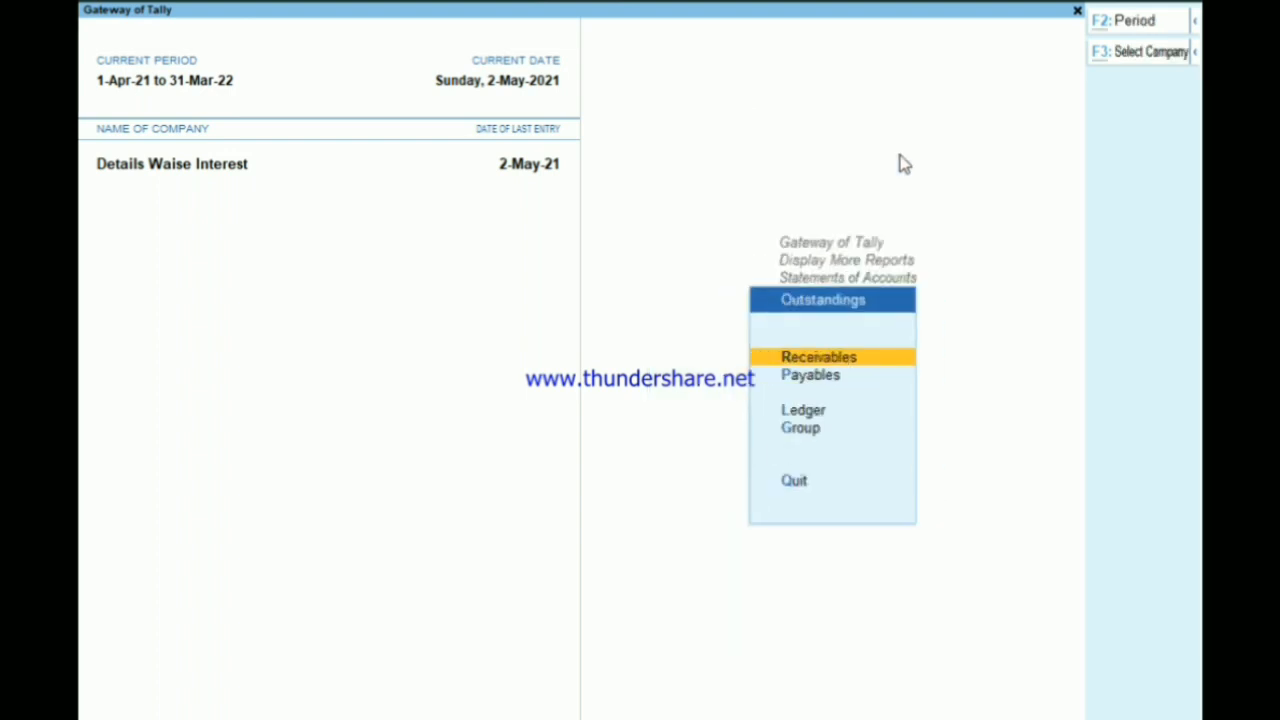
{"action": "key", "text": "Down"}
{"action": "key", "text": "Return"}
{"action": "key", "text": "alt+F5"}
{"action": "key", "text": "Down"}
{"action": "key", "text": "Down"}
{"action": "key", "text": "Down"}
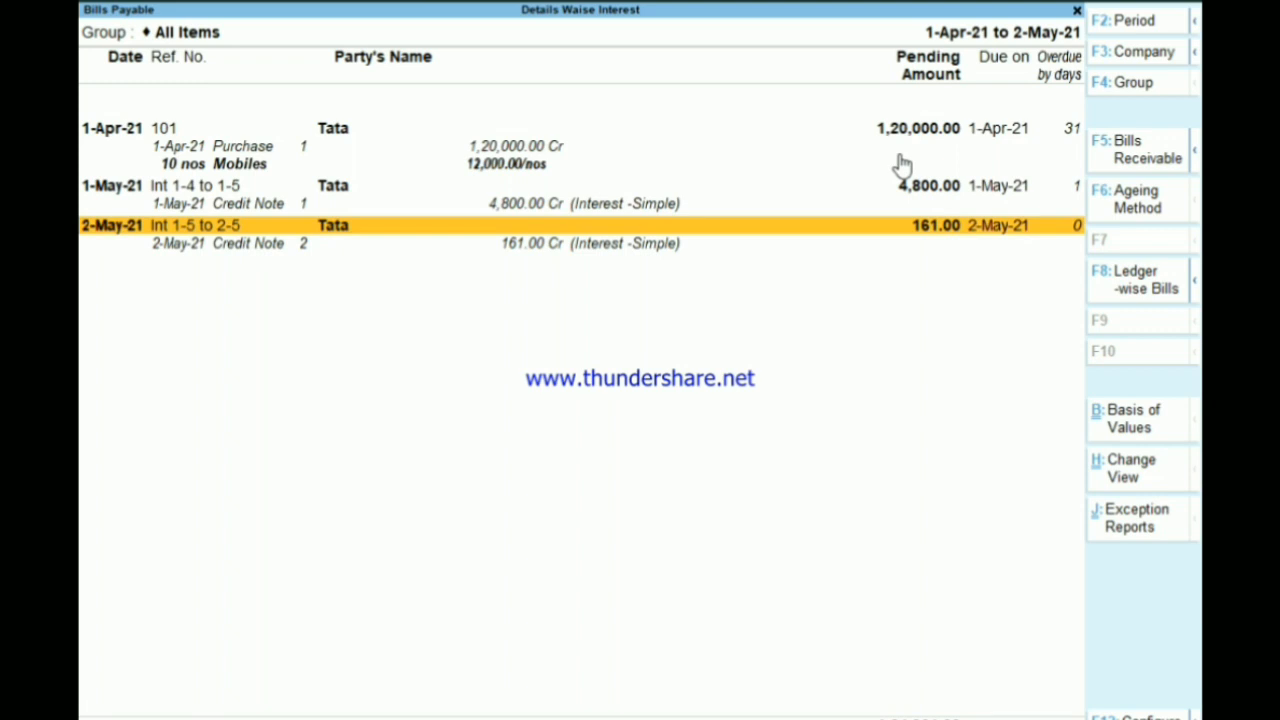
- Examine the purchase and interest credit note entries behind Tata's pending bills, and return to the Gateway of Tally
{"action": "key", "text": "Up"}
{"action": "key", "text": "Up"}
{"action": "key", "text": "Down"}
{"action": "key", "text": "Down"}
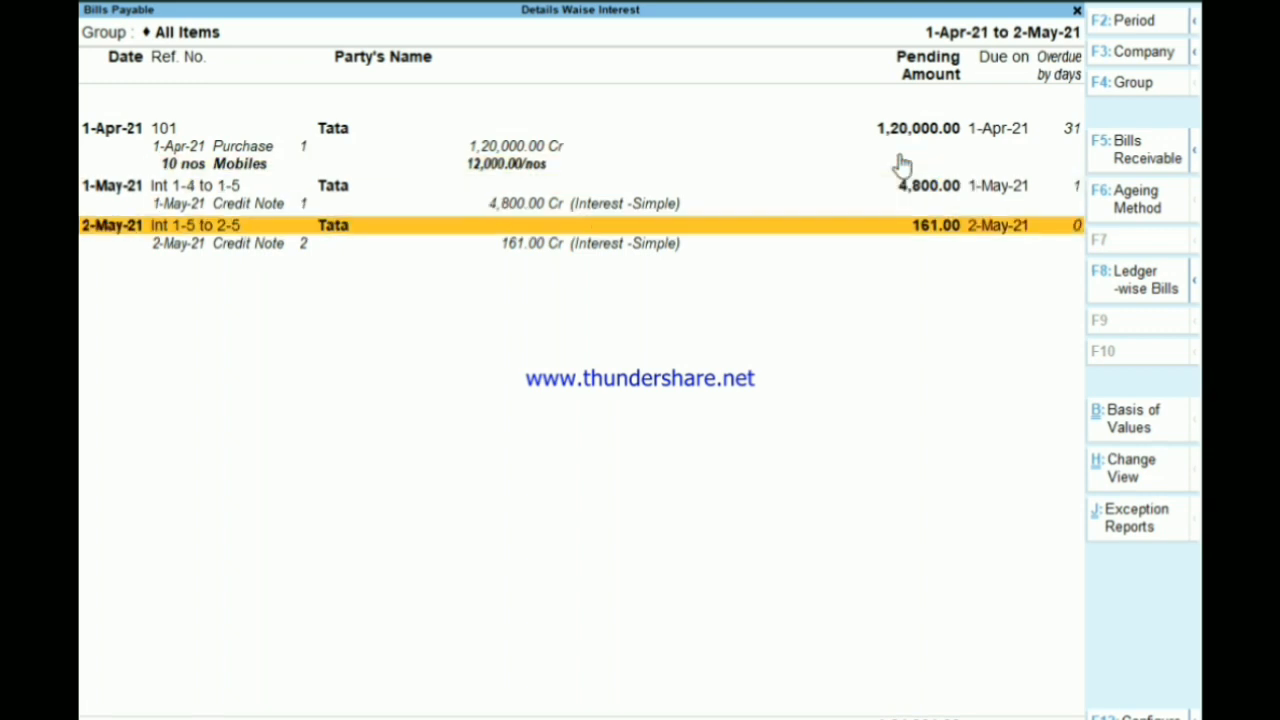
{"action": "key", "text": "Up"}
{"action": "key", "text": "Down"}
{"action": "key", "text": "Down"}
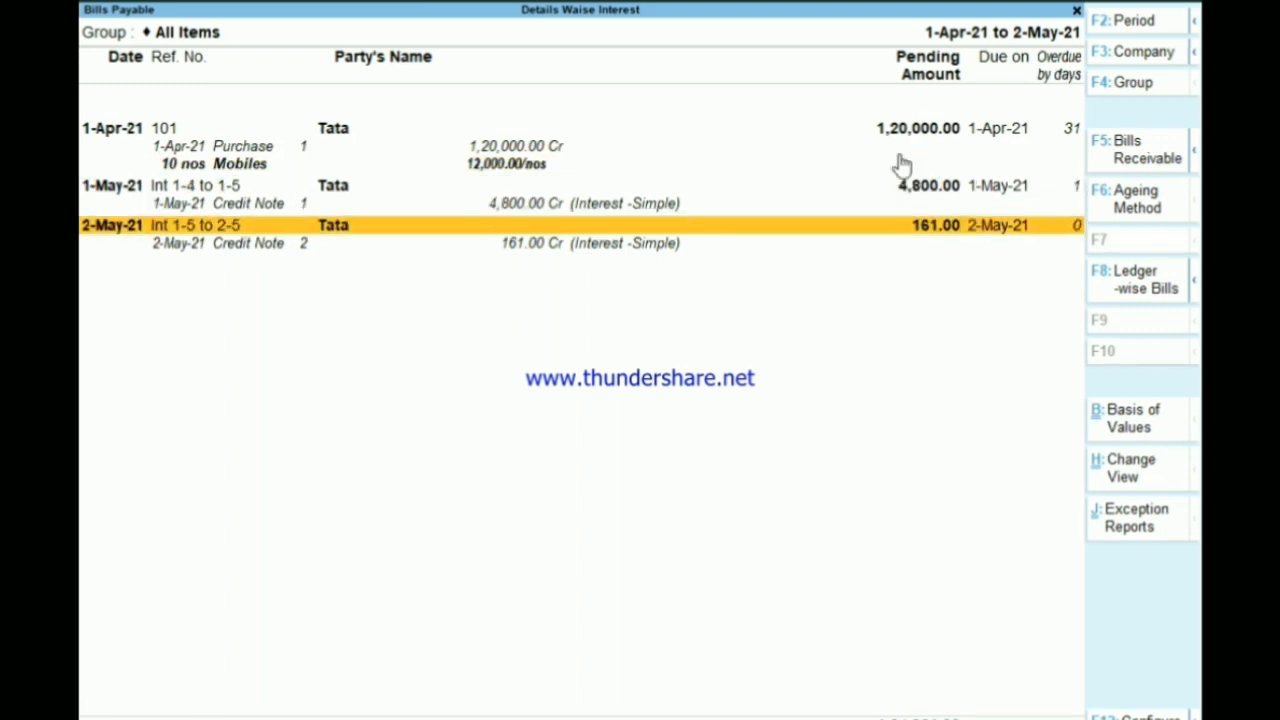
{"action": "key", "text": "Up"}
{"action": "key", "text": "Down"}
{"action": "key", "text": "Down"}
{"action": "key", "text": "Up"}
{"action": "key", "text": "Up"}
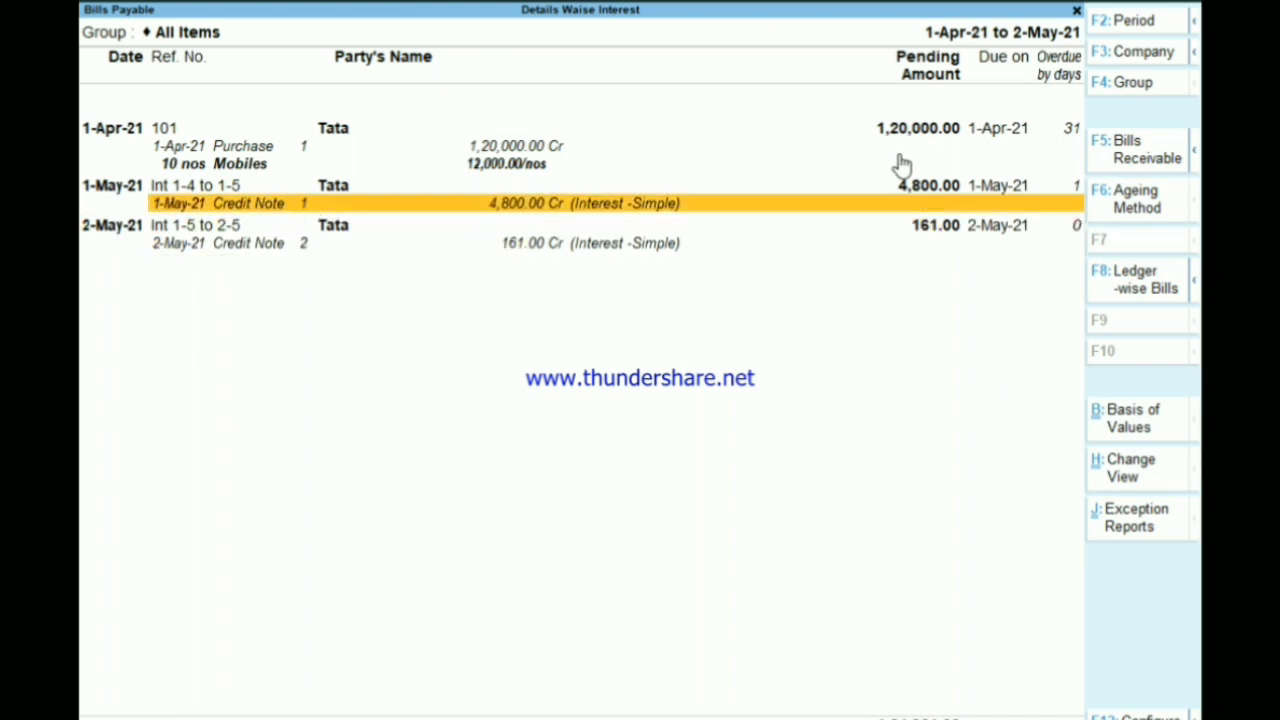
{"action": "key", "text": "Up"}
{"action": "key", "text": "Up"}
{"action": "key", "text": "Up"}
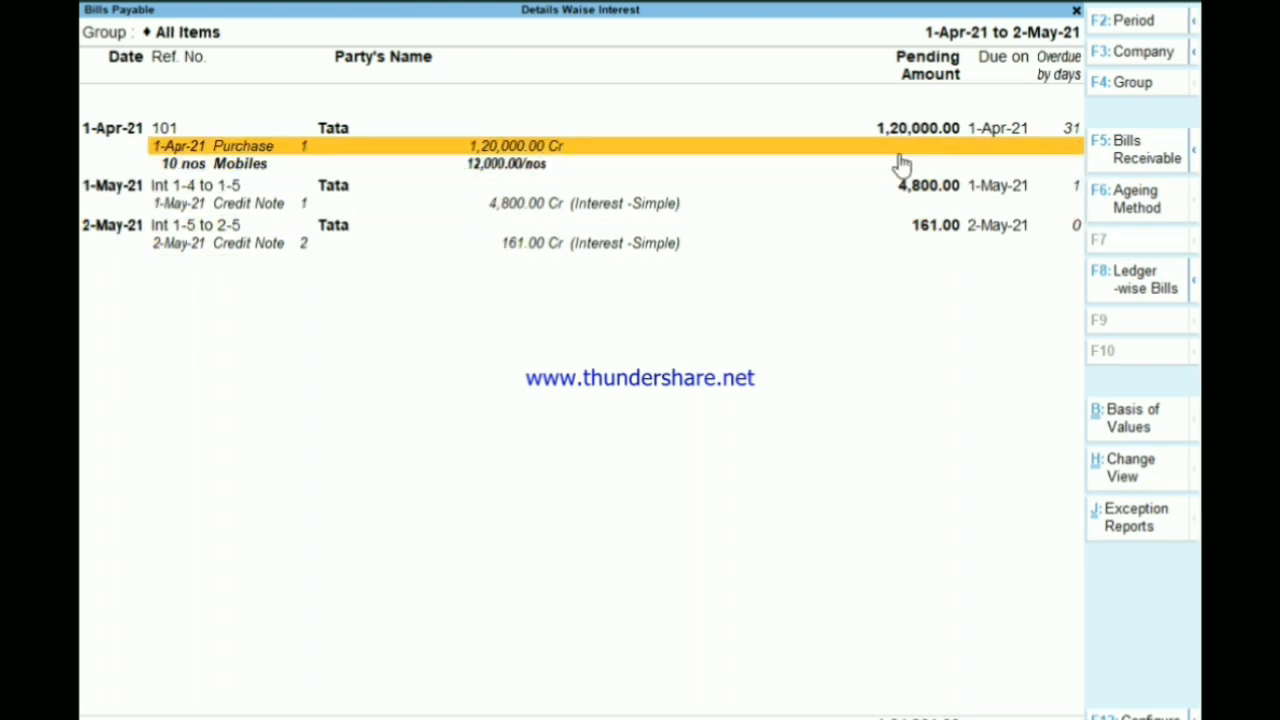
{"action": "key", "text": "Down"}
{"action": "key", "text": "Down"}
{"action": "key", "text": "Down"}
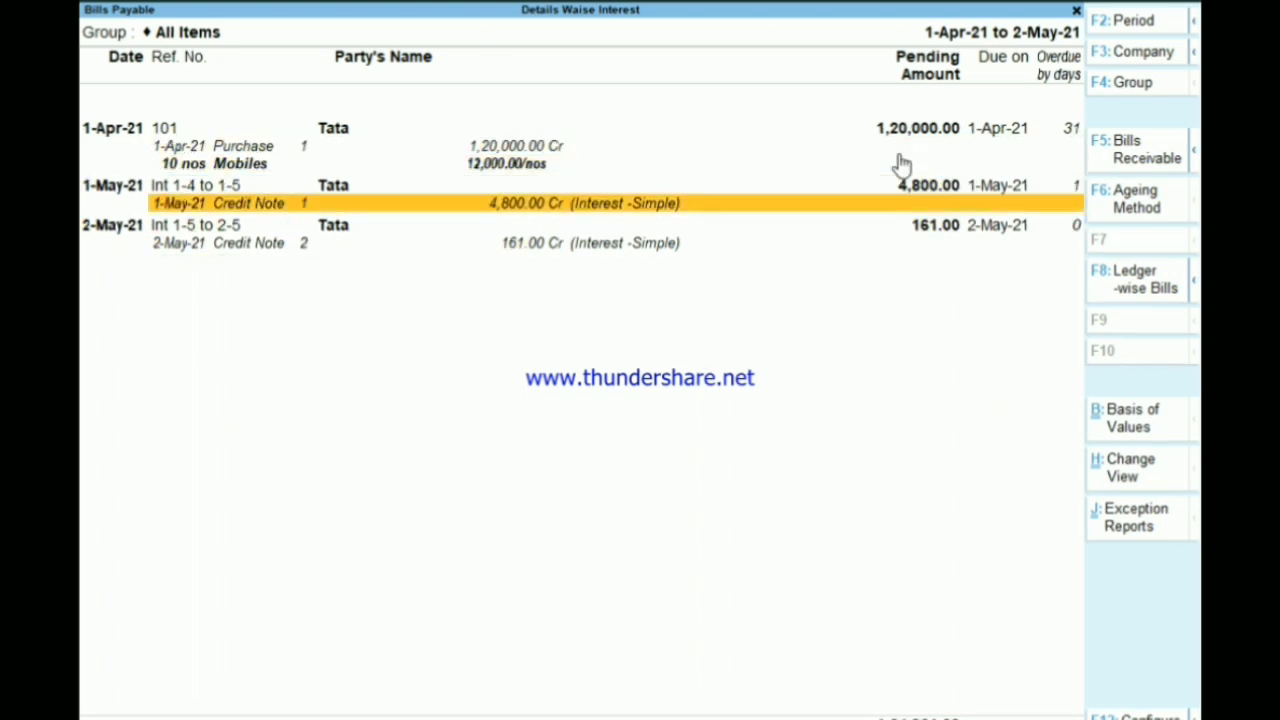
{"action": "key", "text": "Escape"}
{"action": "key", "text": "Escape"}
{"action": "key", "text": "Escape"}
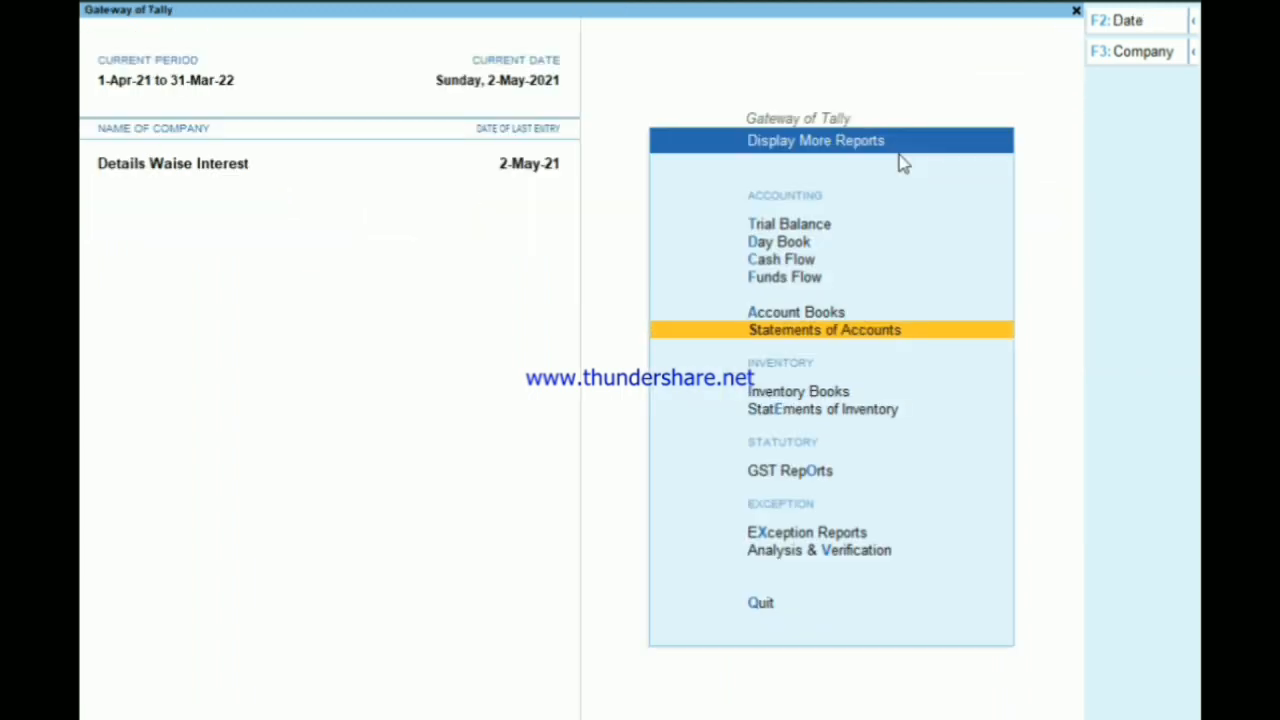
{"action": "key", "text": "Escape"}
- Start a Payment voucher and choose Cash as its account
{"action": "key", "text": "Up"}
{"action": "key", "text": "Up"}
{"action": "key", "text": "Up"}
{"action": "key", "text": "Up"}
{"action": "key", "text": "Up"}
{"action": "key", "text": "Up"}
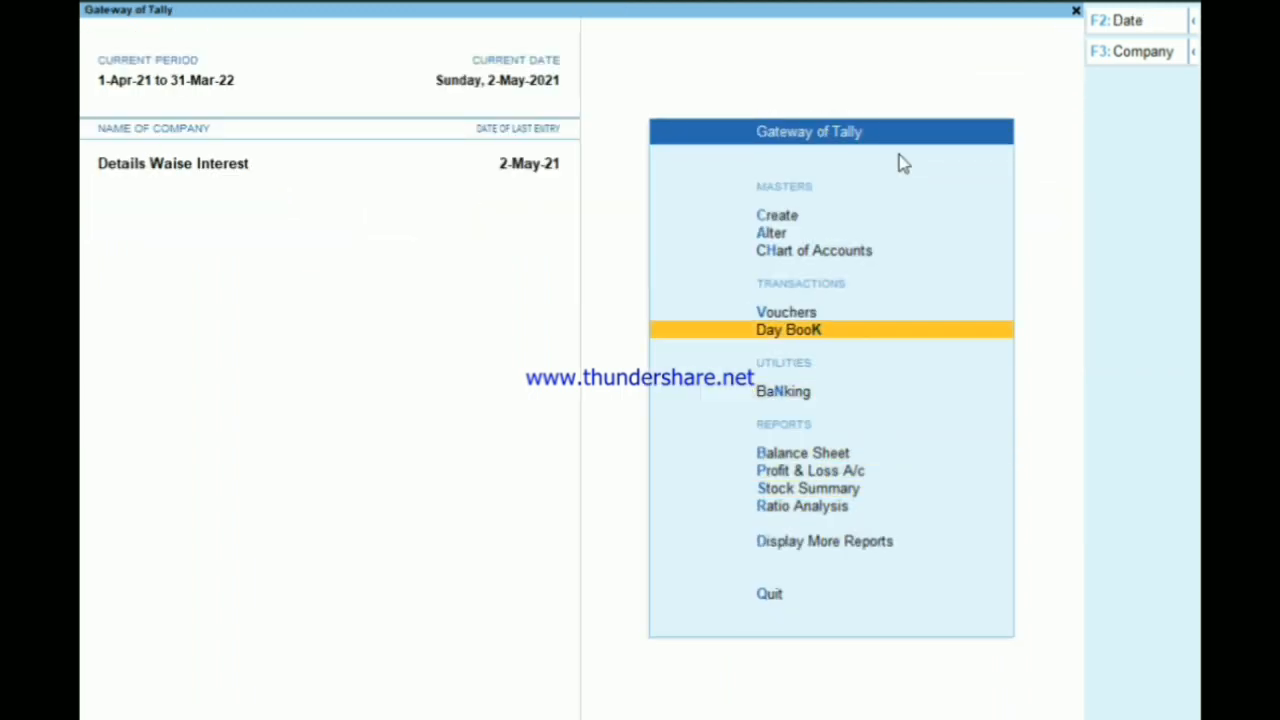
{"action": "key", "text": "Up"}
{"action": "key", "text": "Return"}
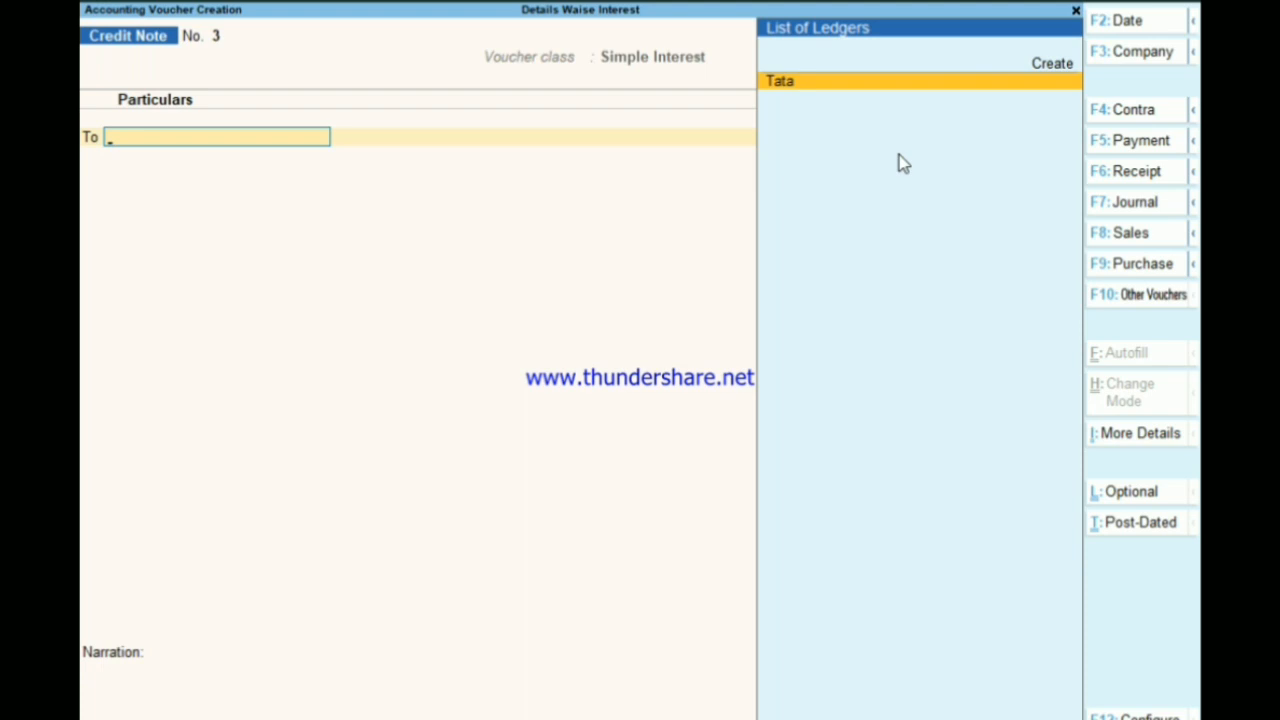
{"action": "key", "text": "F5"}
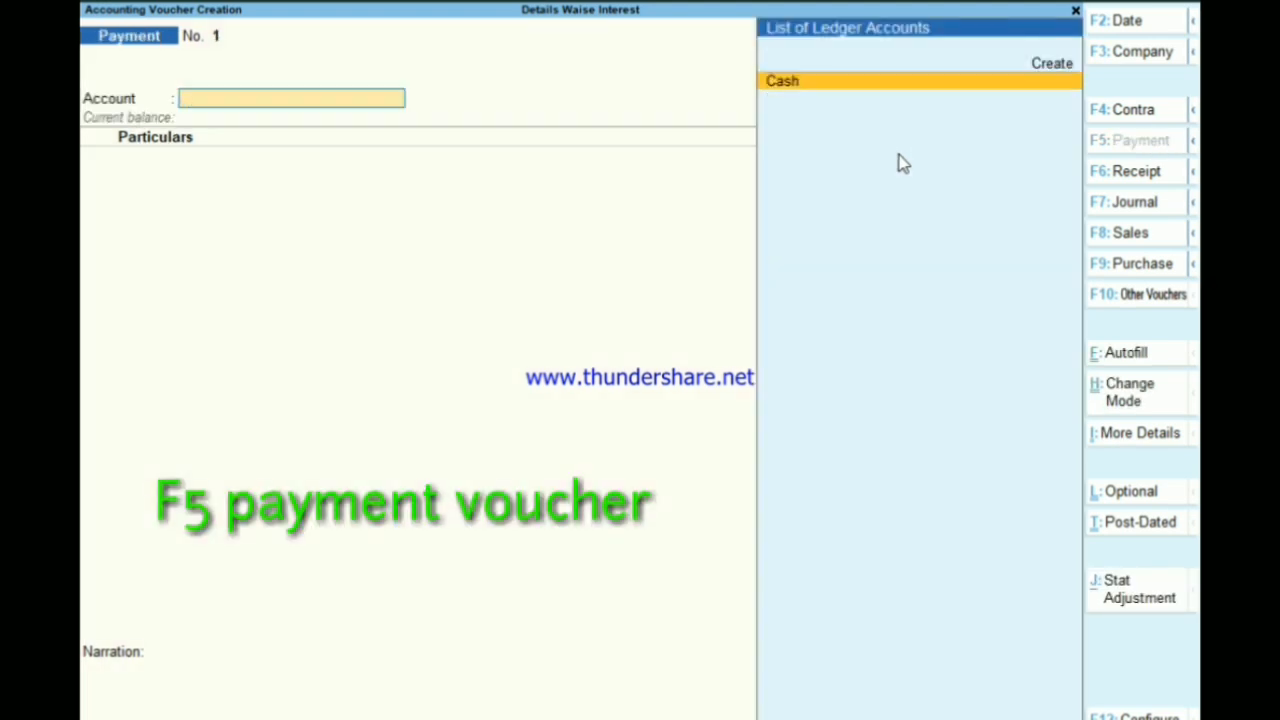
{"action": "key", "text": "Return"}
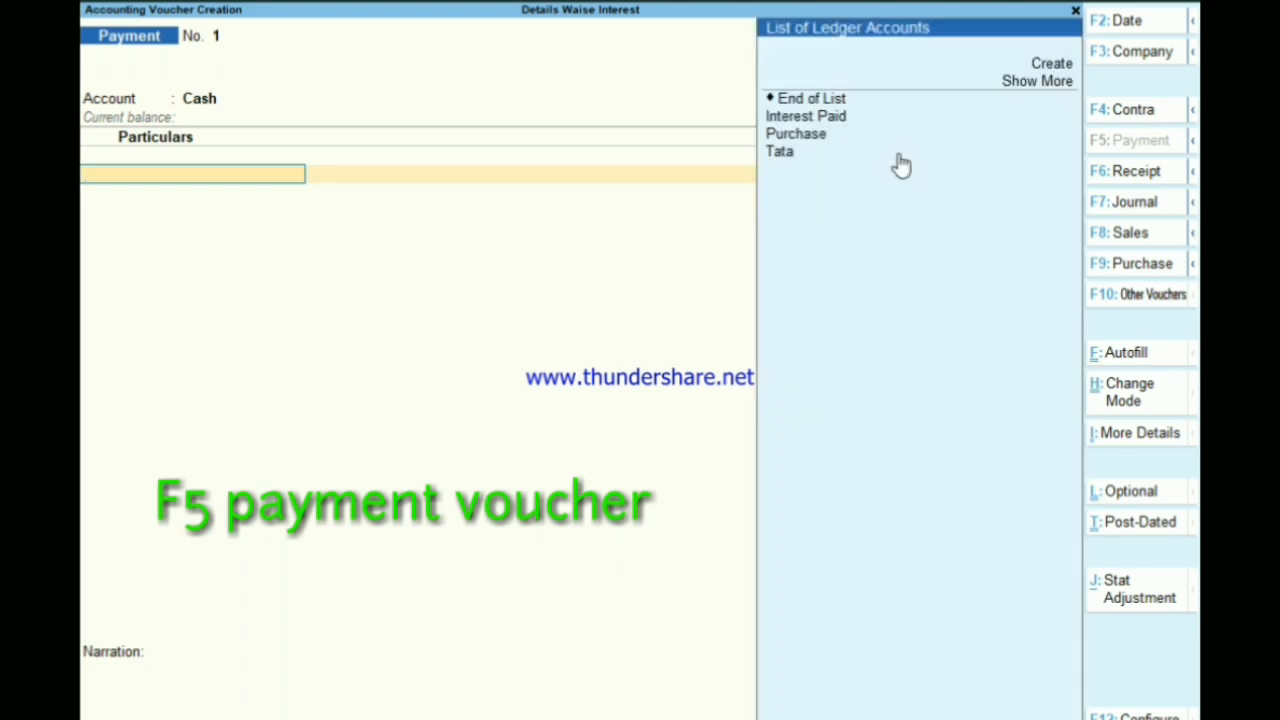
- Debit Tata and settle bill 101 with an Agst Ref entry for 1,20,000.00
{"action": "key", "text": "Down"}
{"action": "key", "text": "Down"}
{"action": "key", "text": "Down"}
{"action": "key", "text": "Down"}
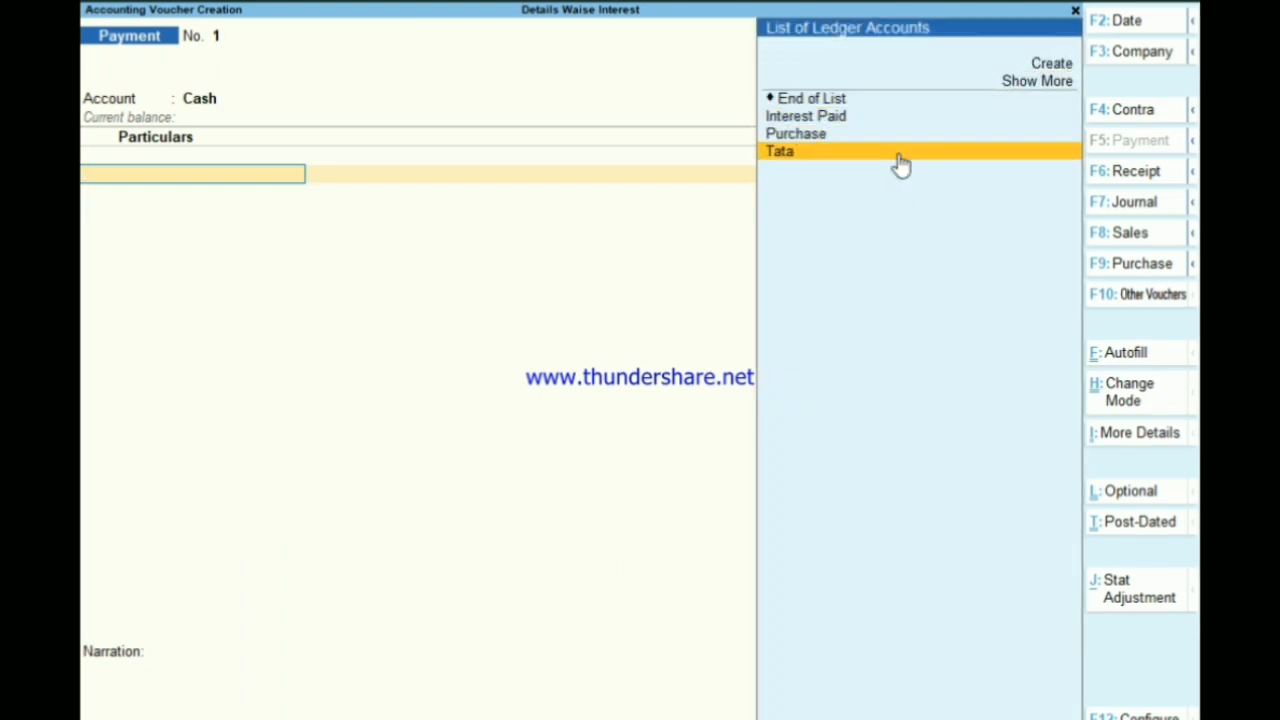
{"action": "key", "text": "Return"}
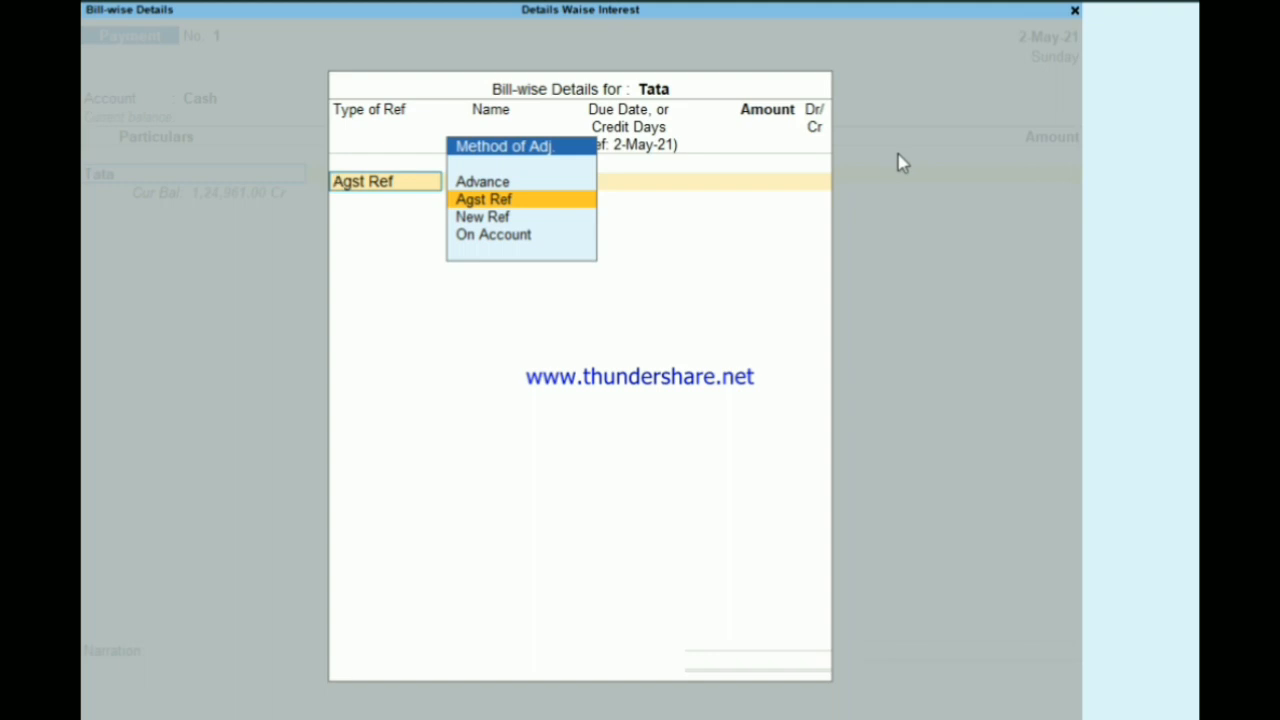
{"action": "key", "text": "Return"}
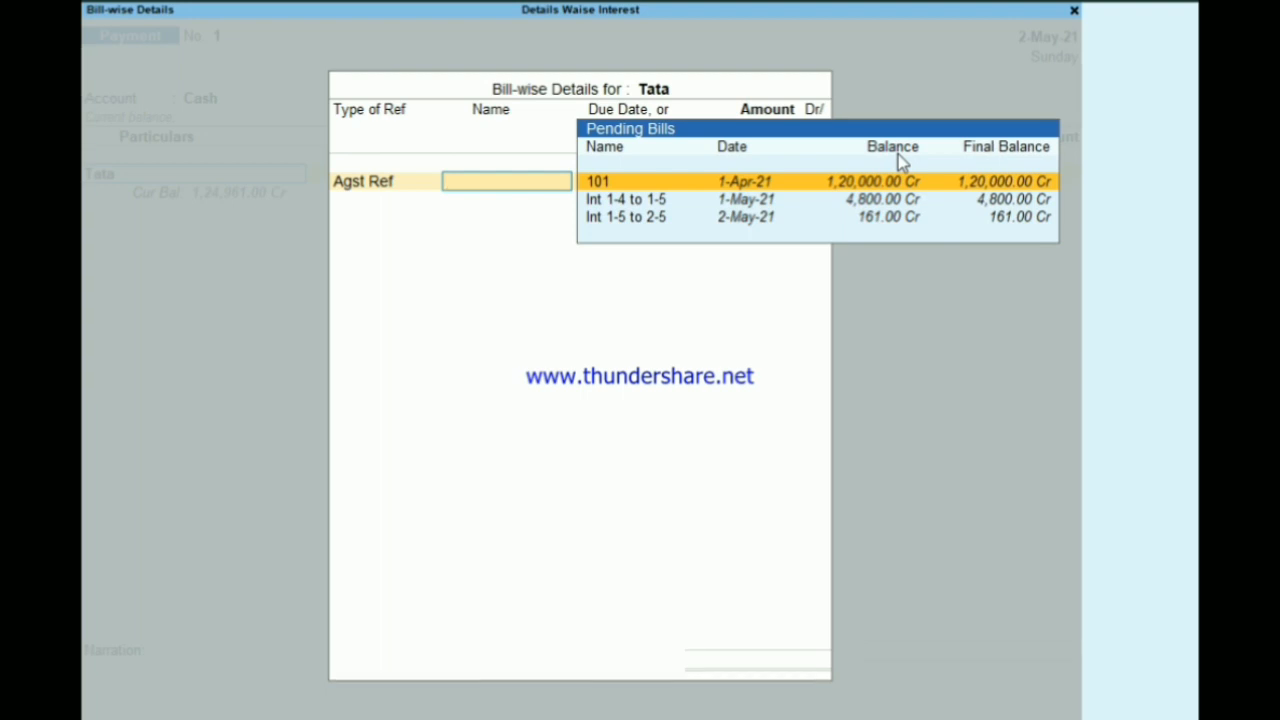
{"action": "key", "text": "Return"}
{"action": "key", "text": "Return"}
{"action": "key", "text": "Return"}
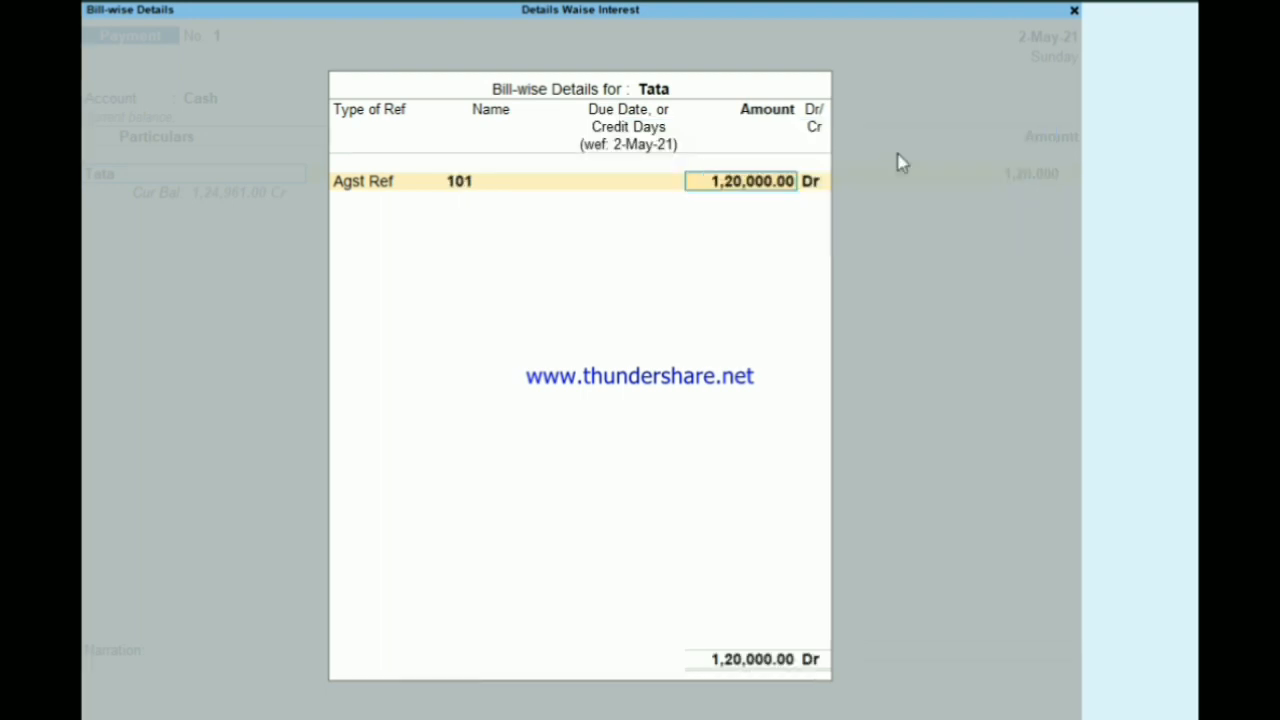
- Add Agst Ref entries for Int 1-4 to 1-5 at 4,800.00 and Int 1-5 to 2-5 at 161.00, and close the bill-wise details
{"action": "key", "text": "Down"}
{"action": "key", "text": "Down"}
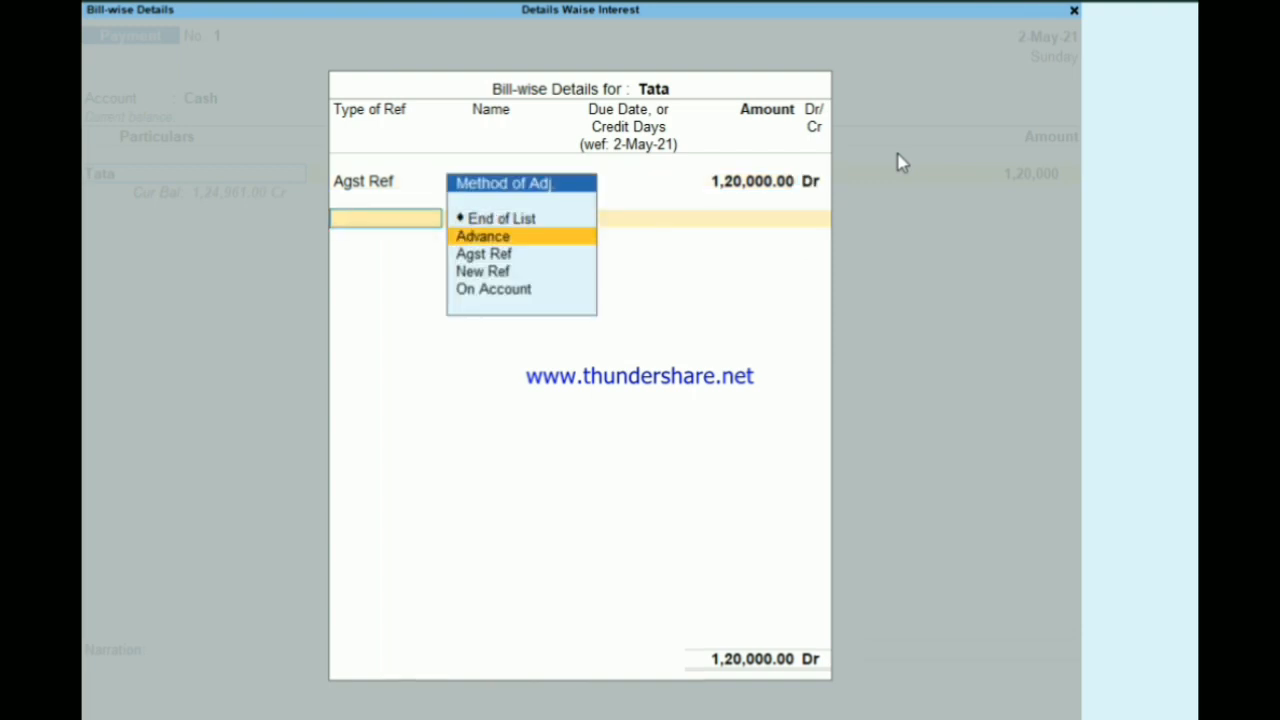
{"action": "key", "text": "Return"}
{"action": "key", "text": "Return"}
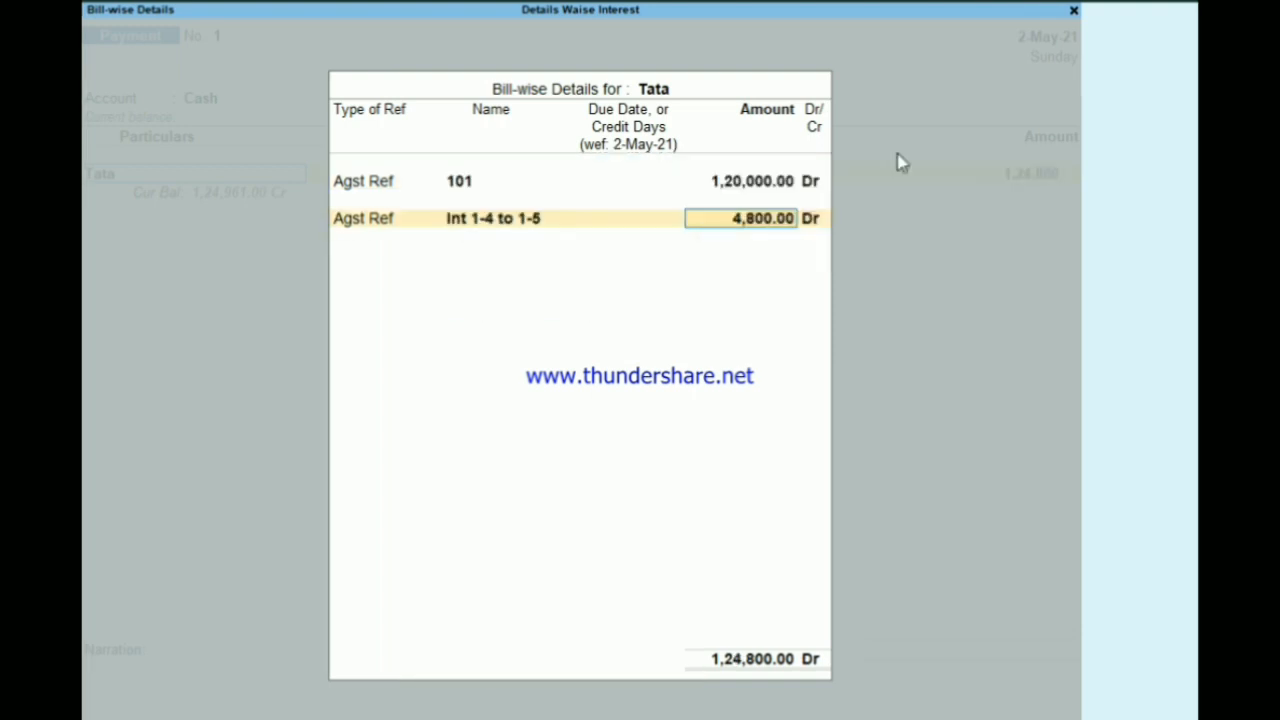
{"action": "key", "text": "Return"}
{"action": "key", "text": "Return"}
{"action": "key", "text": "Down"}
{"action": "key", "text": "Return"}
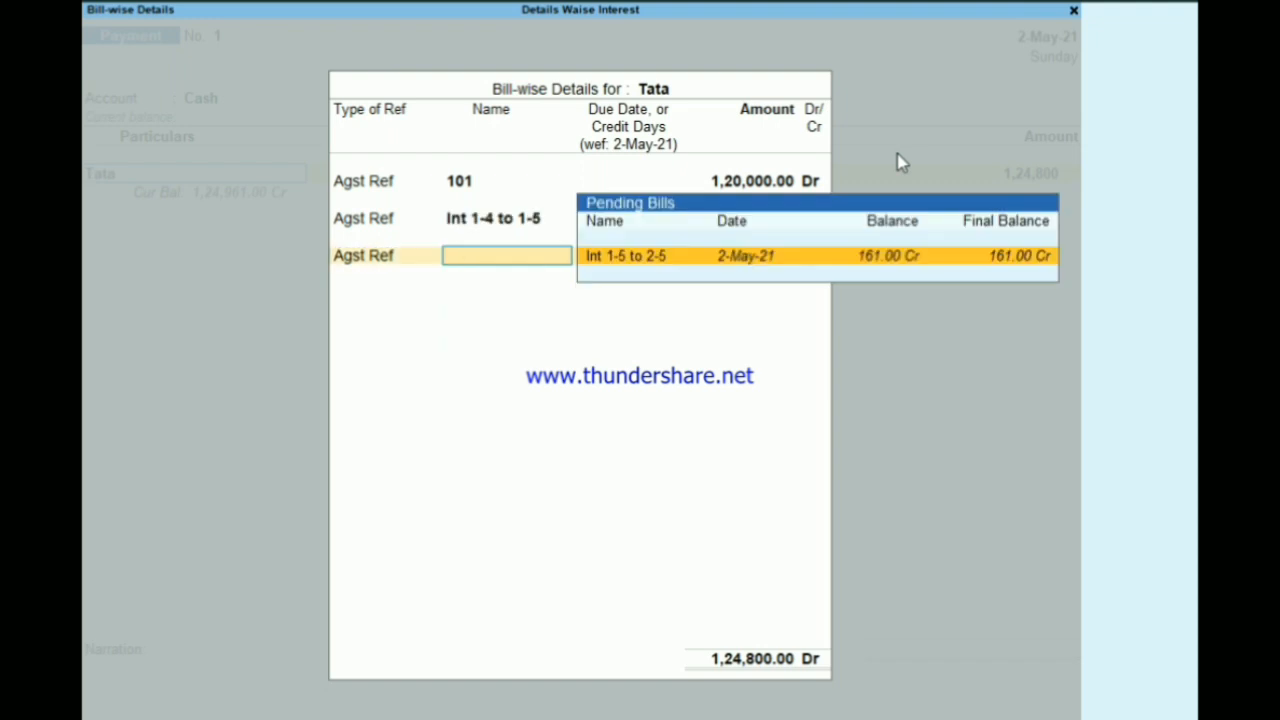
{"action": "key", "text": "Return"}
{"action": "key", "text": "Return"}
{"action": "key", "text": "Return"}
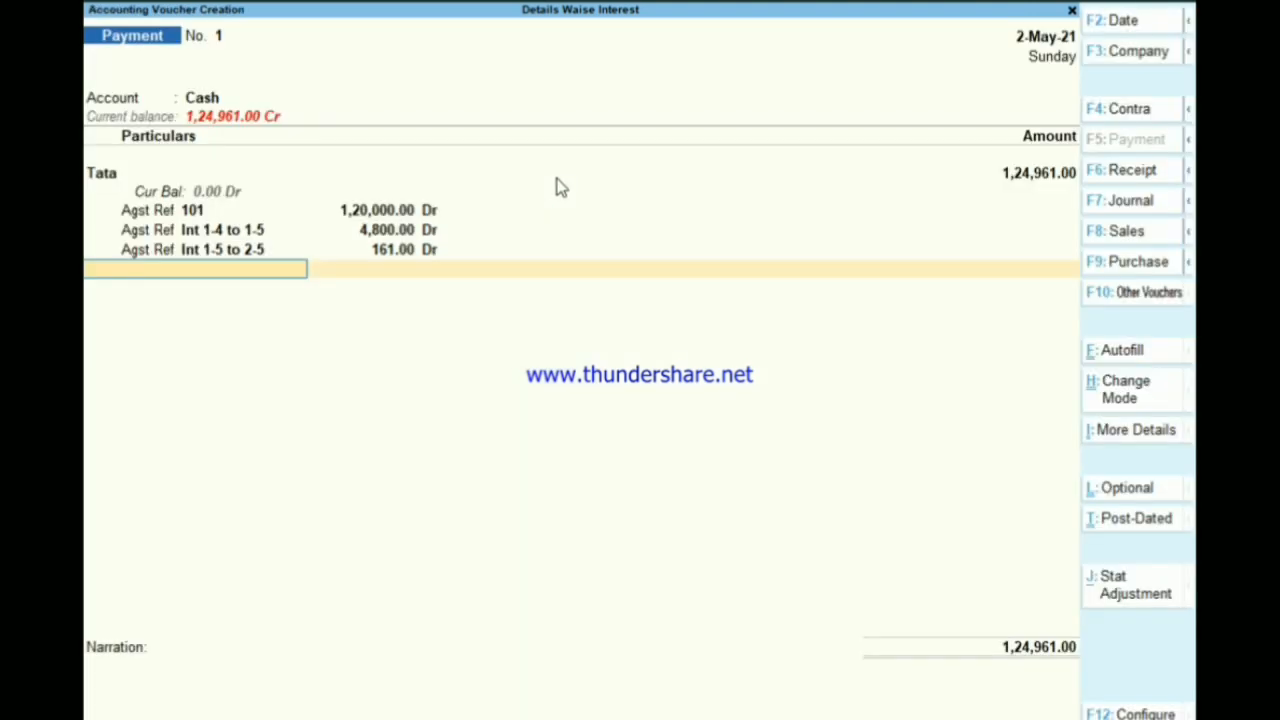
- End the particulars list, leave the narration blank and save the payment voucher
{"action": "key", "text": "Return"}
{"action": "key", "text": "Return"}
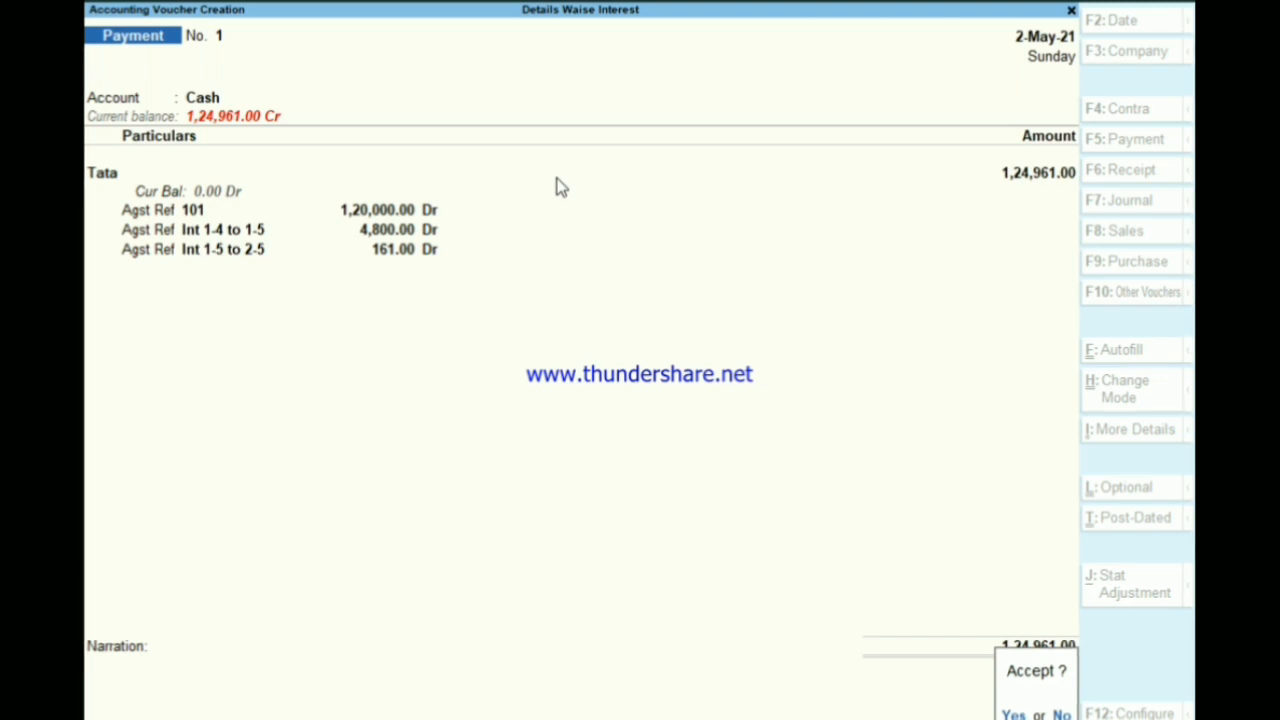
{"action": "key", "text": "Return"}
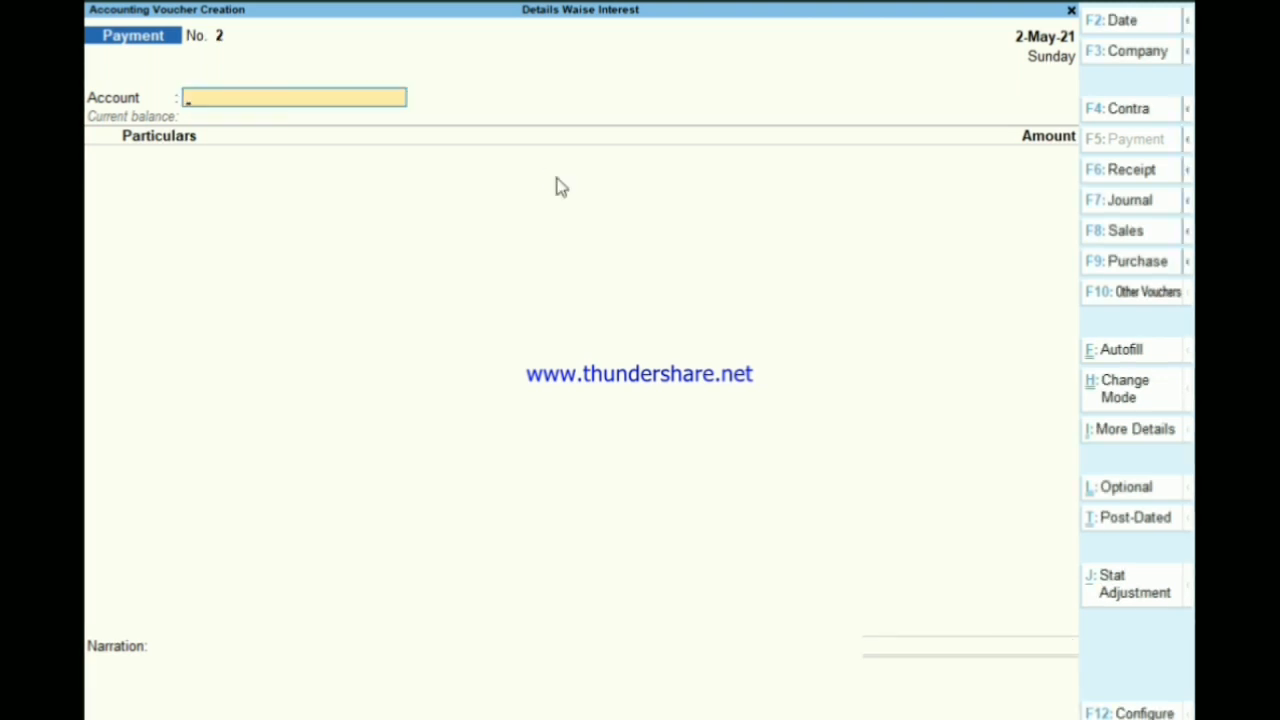